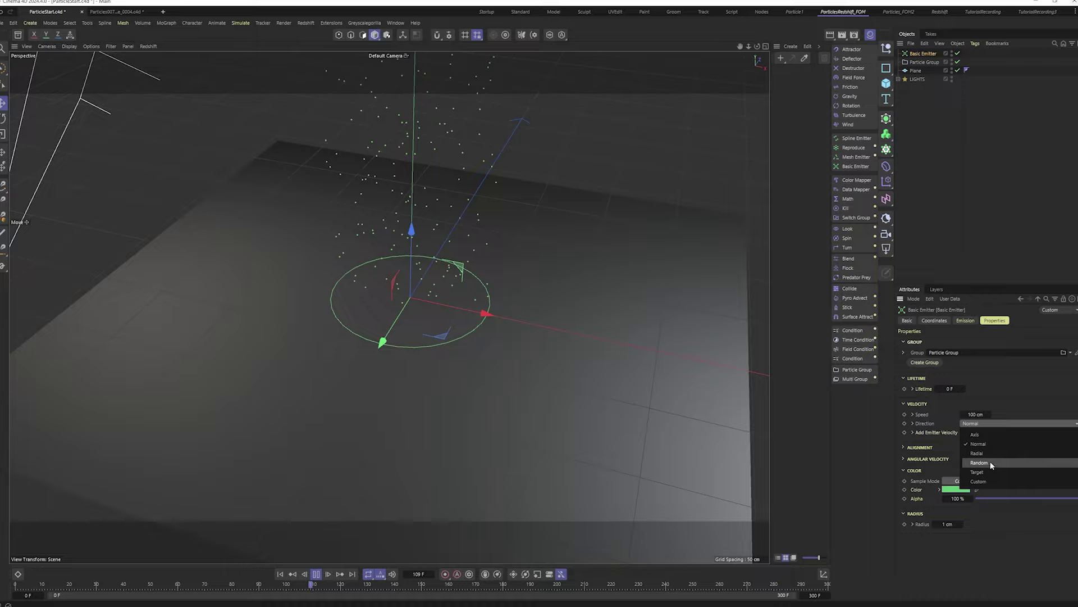
Step: Set the Basic Emitter's velocity direction to Radial and its emission mode to Pulse with a pulse value of 1000
click(977, 452)
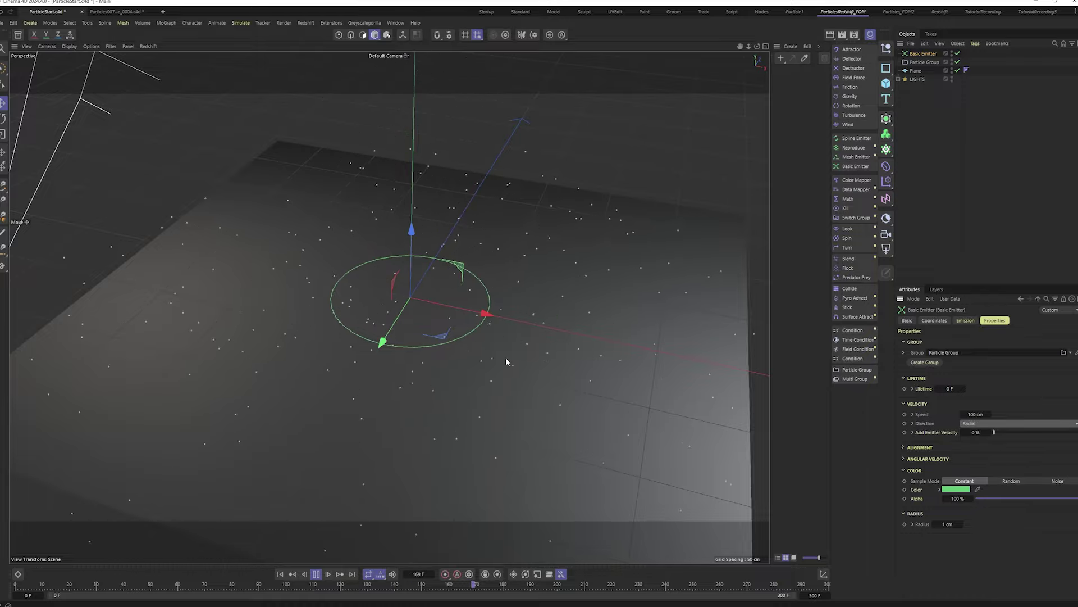
click(966, 321)
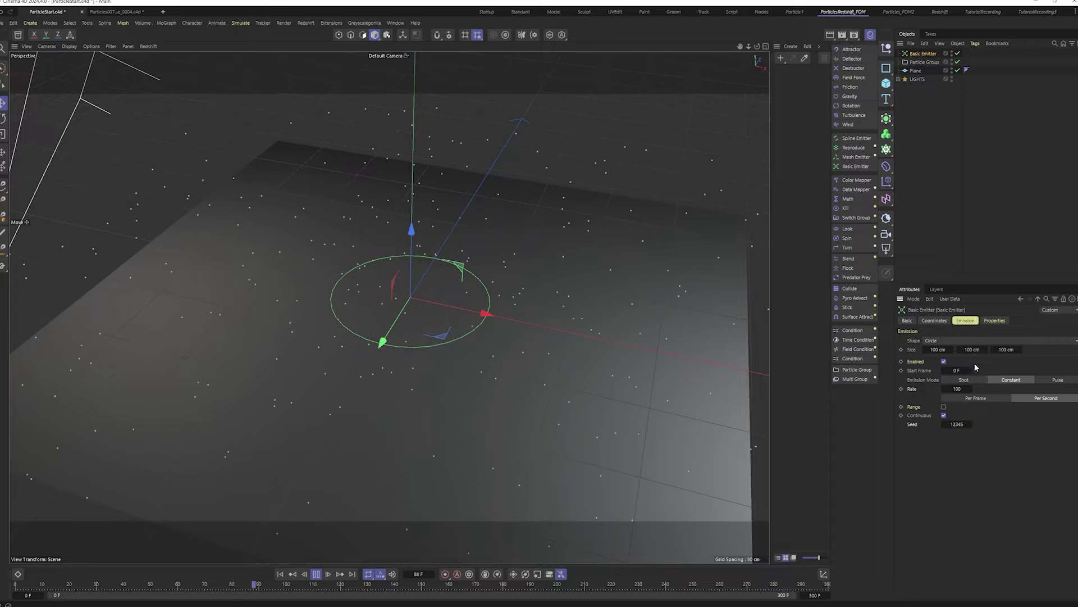
click(1058, 380)
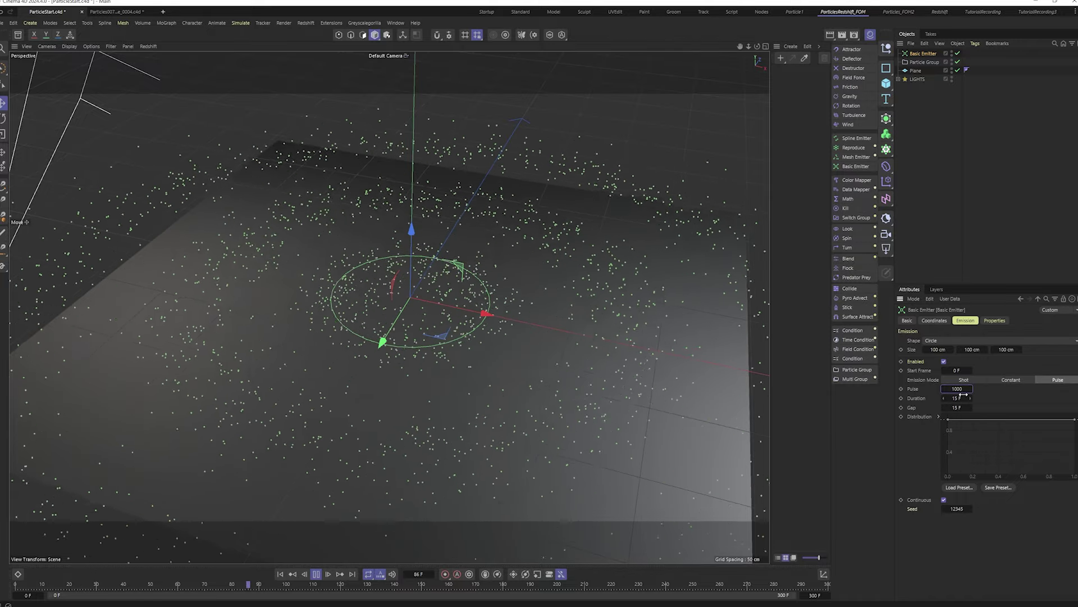
Step: Set the emitter's pulse duration to 10 F and the gap between pulses to 30 F
text(10)
key(Return)
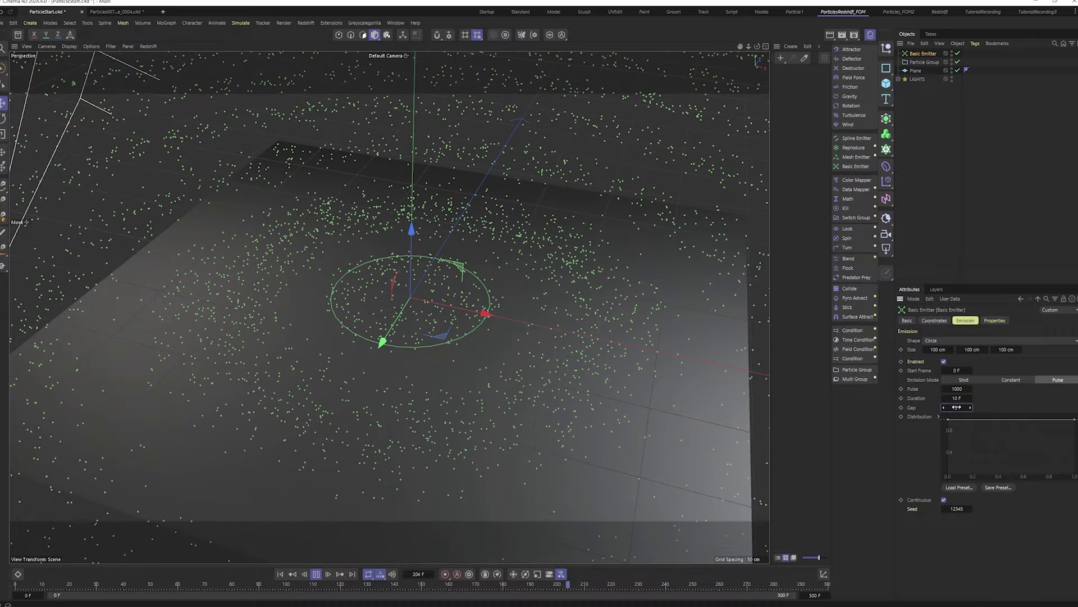
drag(956, 407, 995, 408)
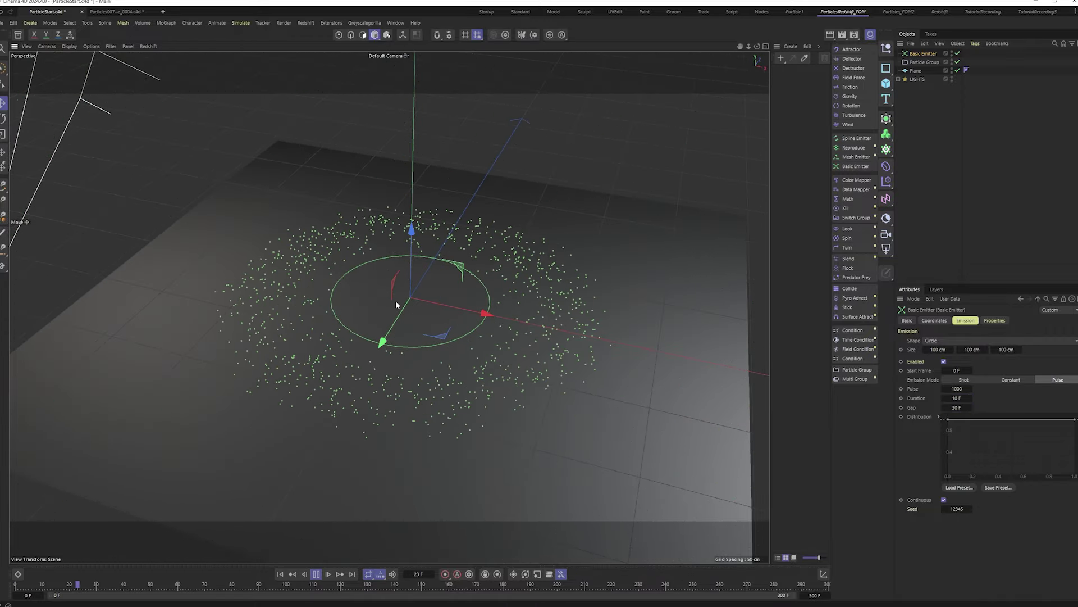
scroll(395, 323, down, 5)
alt+drag(395, 323, 396, 355)
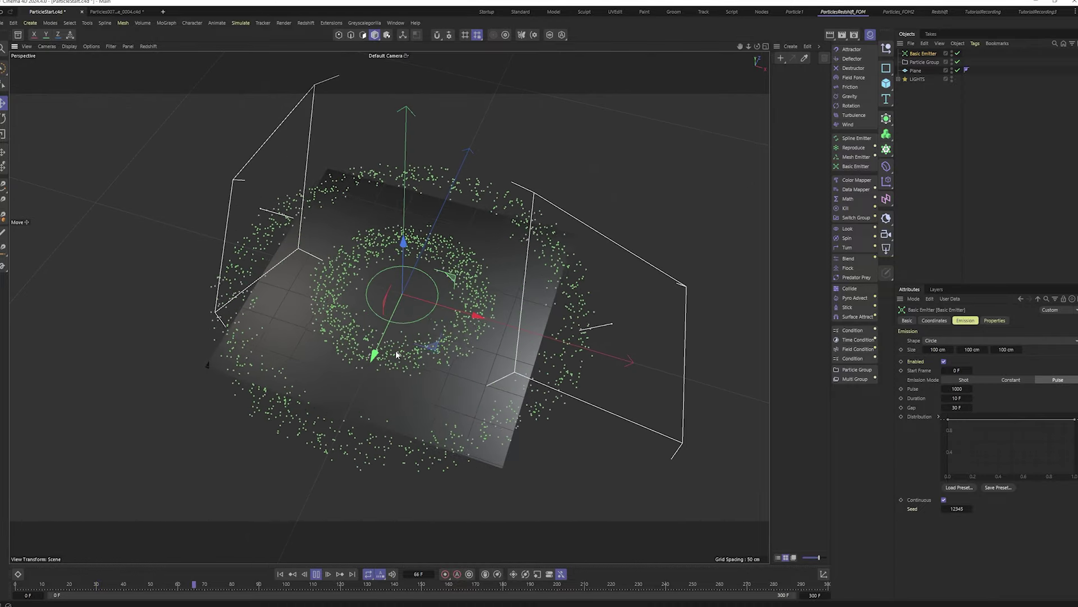
Step: Resize the circular emitter to 10 cm in all three dimensions
double_click(937, 350)
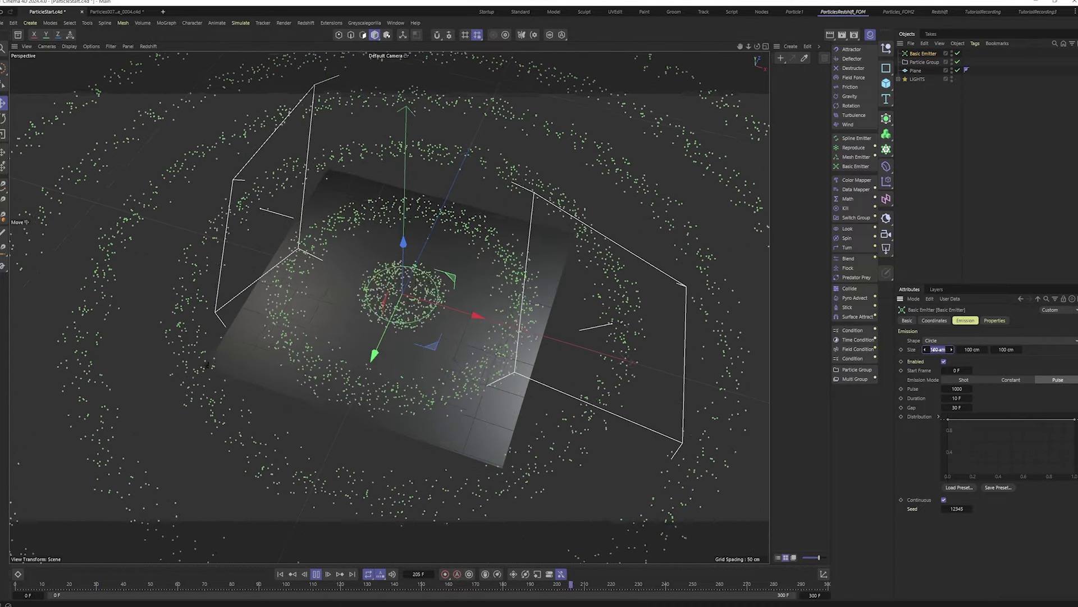
text(10)
key(Tab)
text(10)
key(Tab)
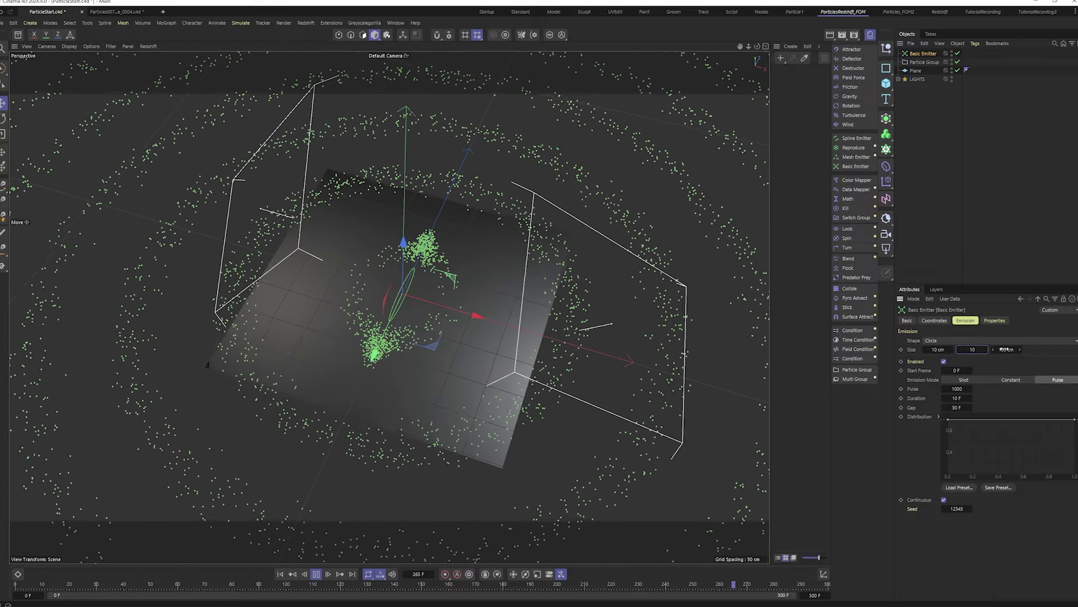
text(10)
key(Return)
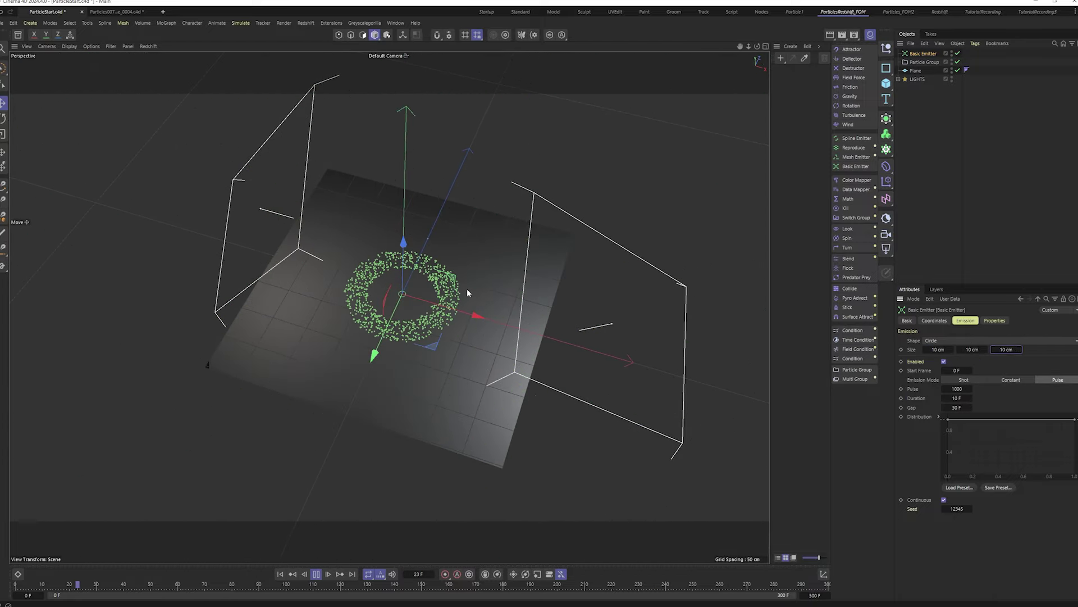
scroll(393, 283, up, 4)
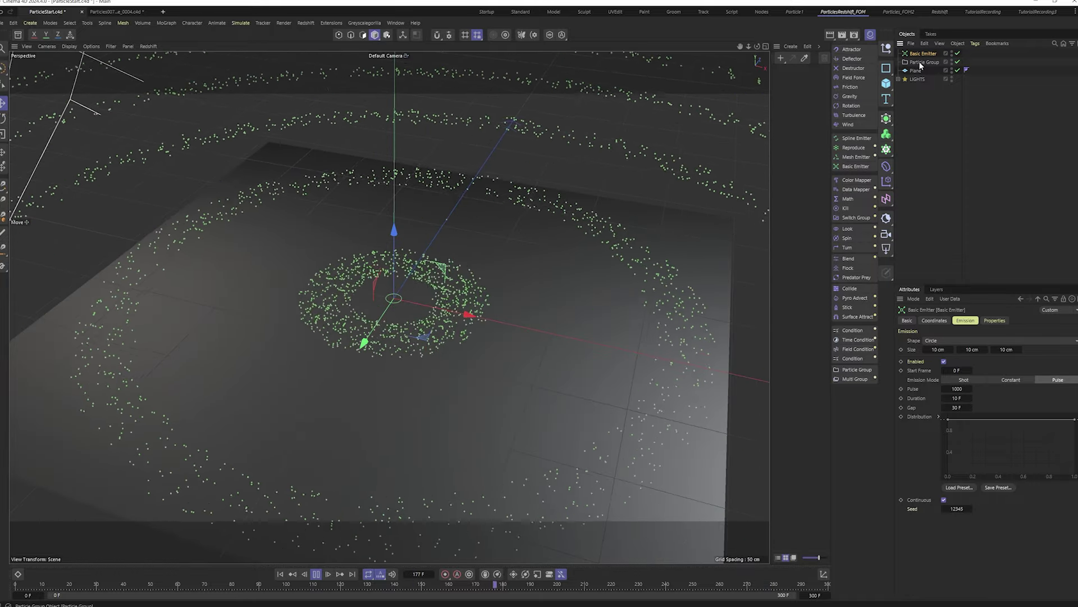
Step: Set the Basic Emitter's color sample mode to Noise and load a rainbow gradient preset
click(923, 62)
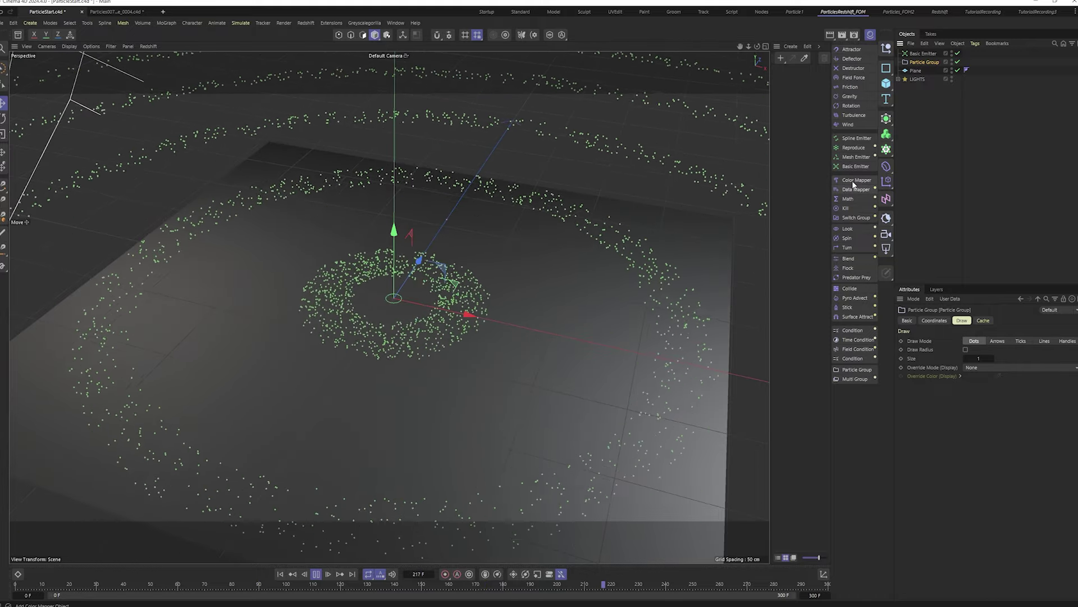
click(922, 53)
click(1000, 322)
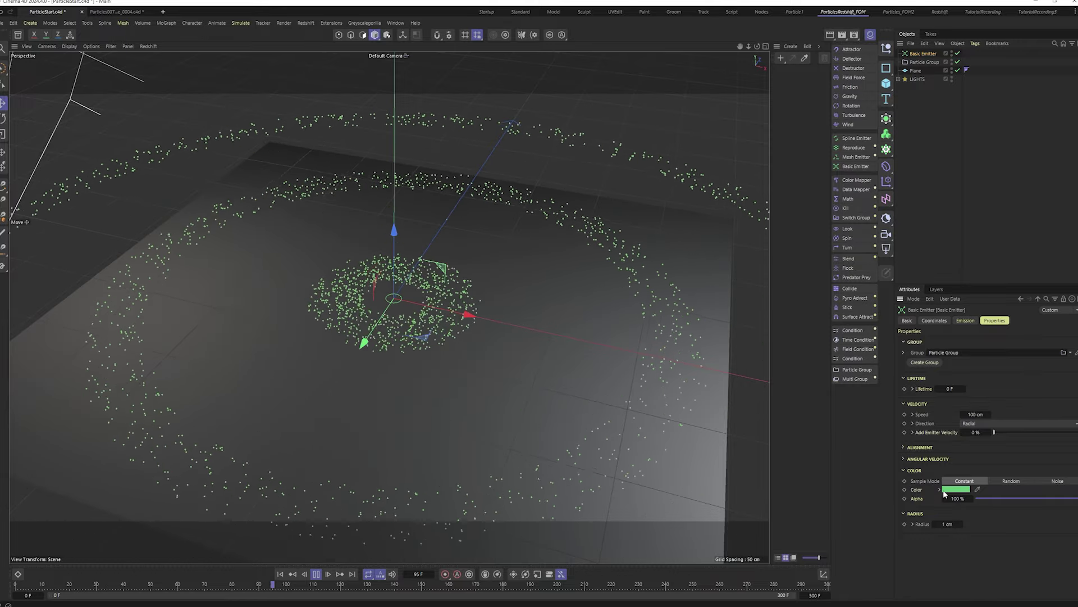
click(1056, 480)
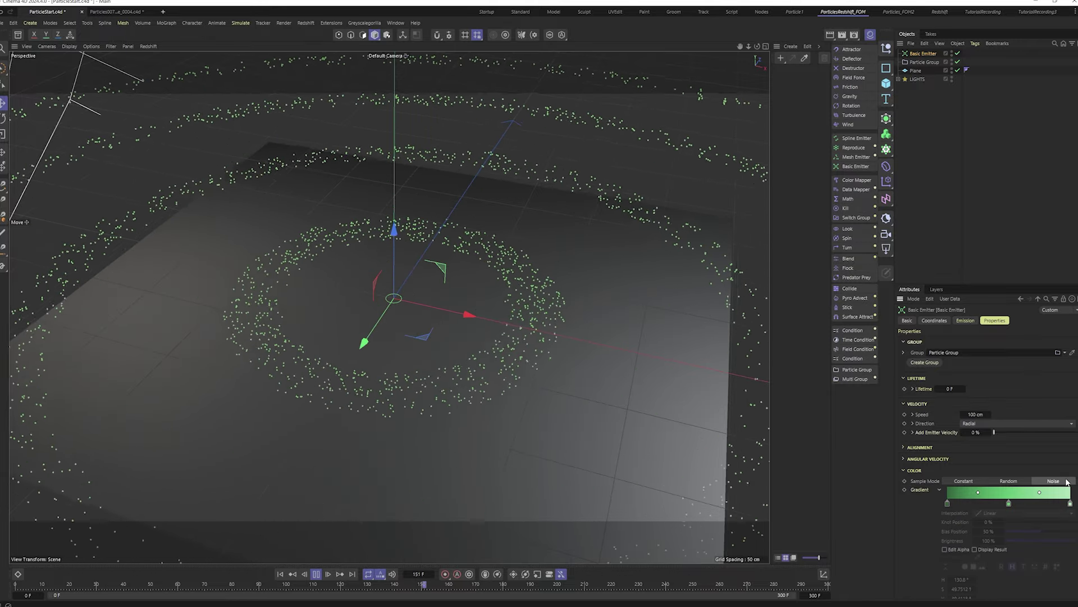
scroll(999, 469, down, 3)
click(960, 455)
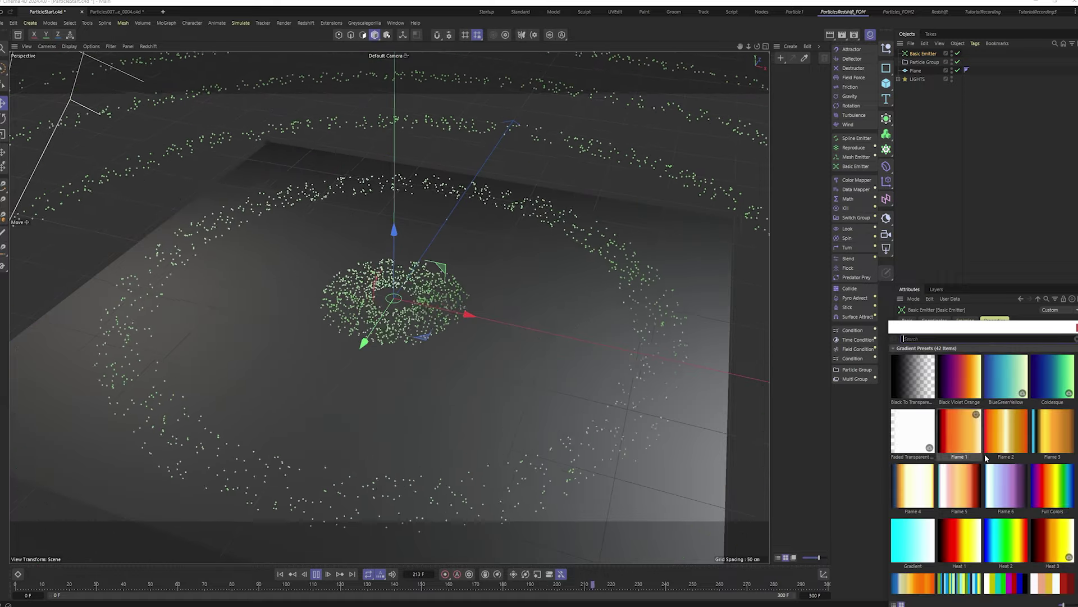
double_click(1020, 445)
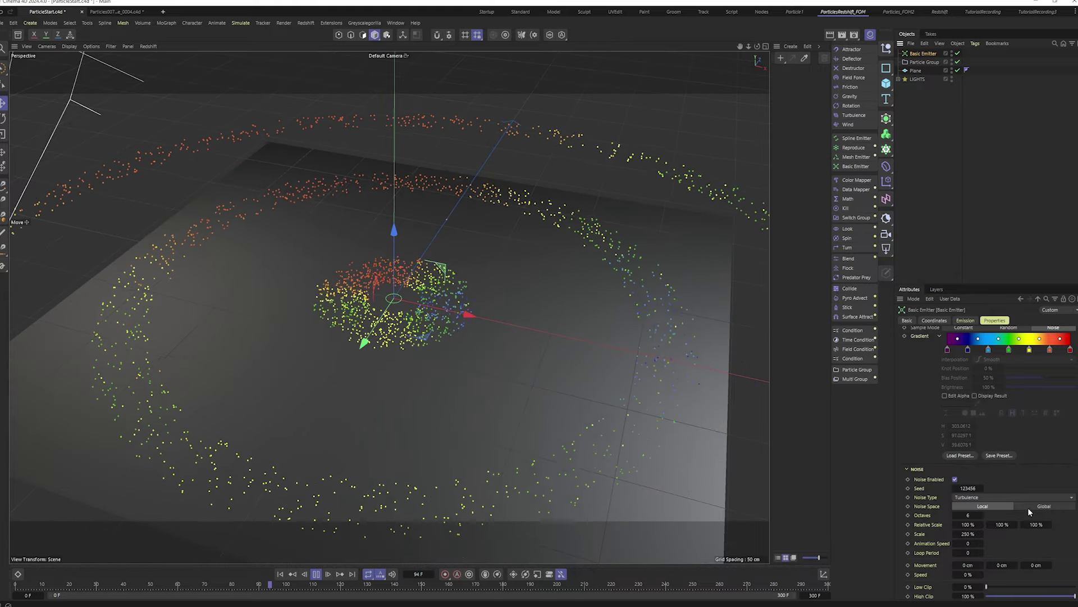
Step: Change the emitter's color sample mode to Random and stop the playback
scroll(1033, 483, up, 4)
click(1009, 481)
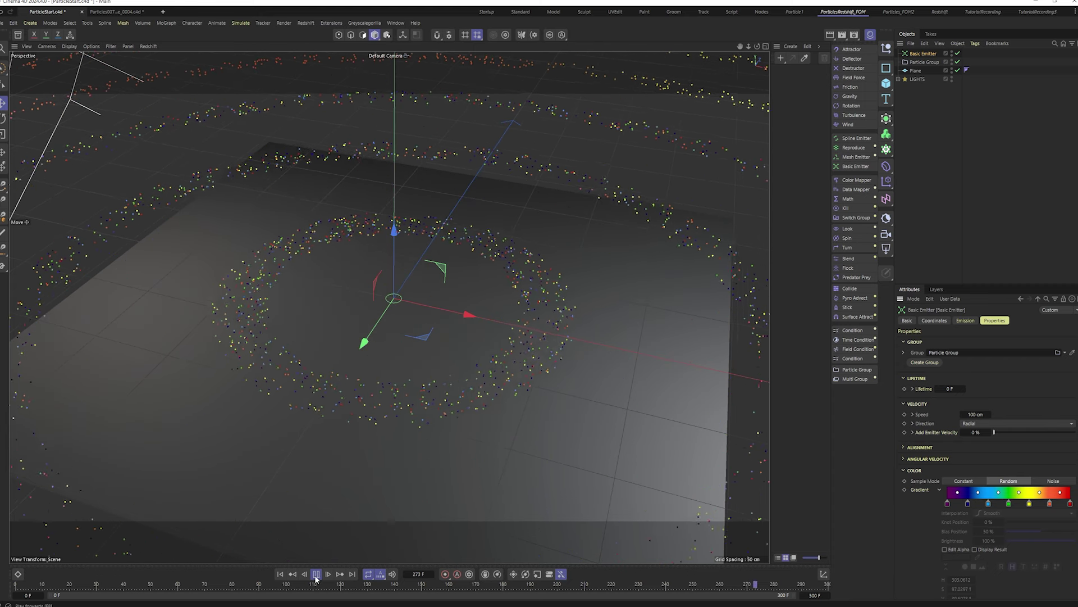
key(F8)
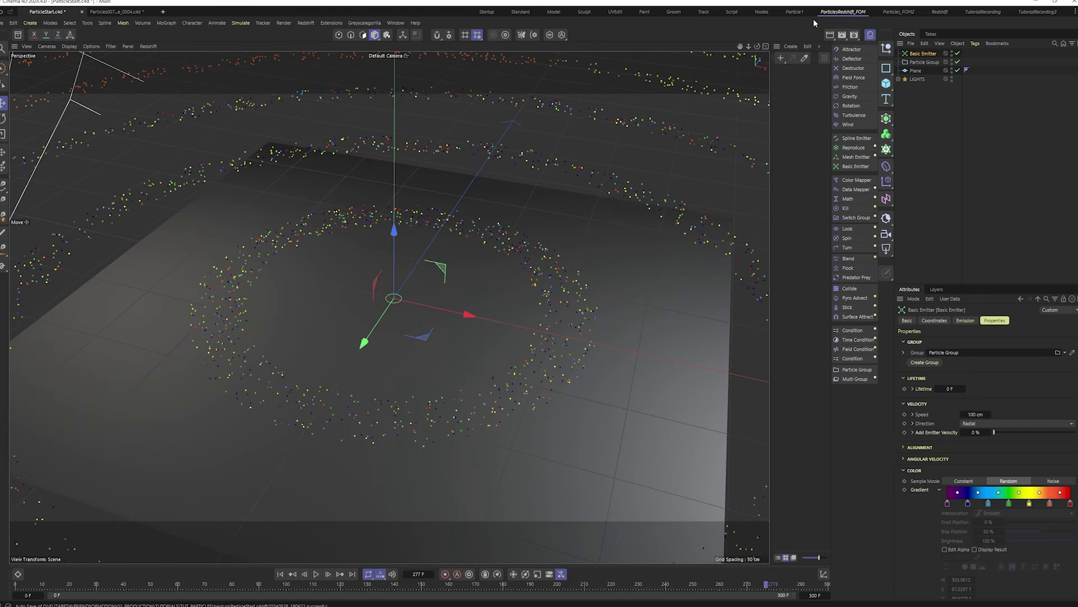
Step: Load the ParticlesRedshift_FOM layout and start a live Redshift render, framing the particle rings on the plane
click(843, 13)
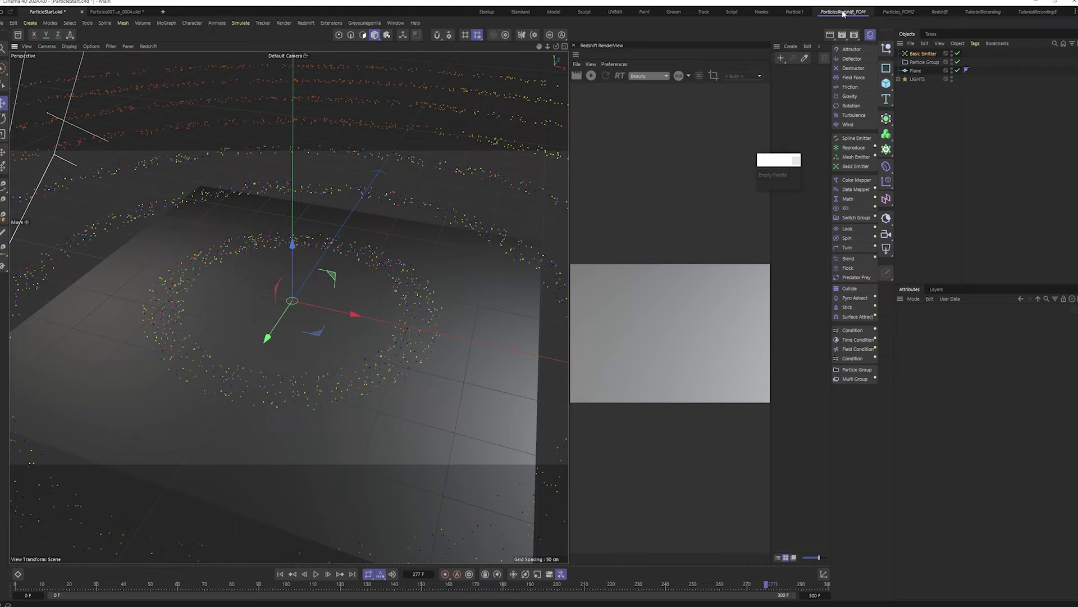
click(593, 75)
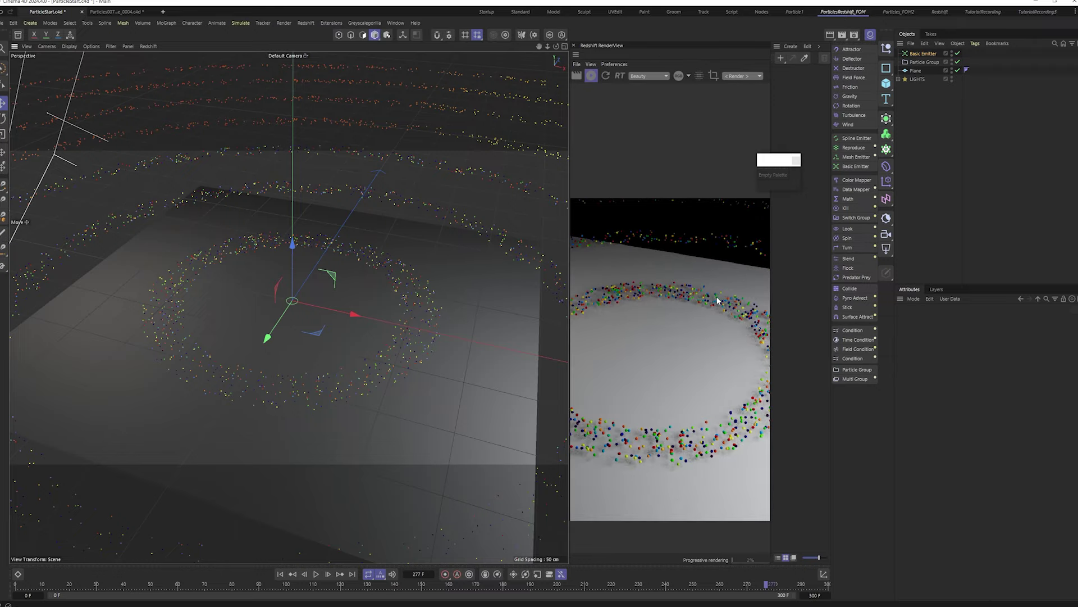
scroll(371, 277, up, 5)
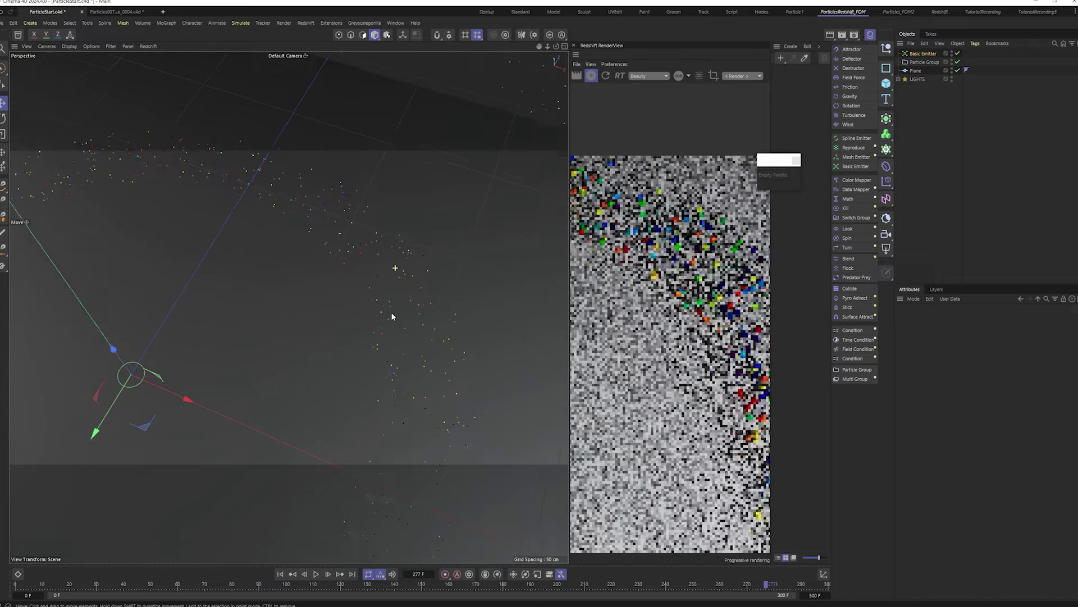
scroll(385, 301, down, 5)
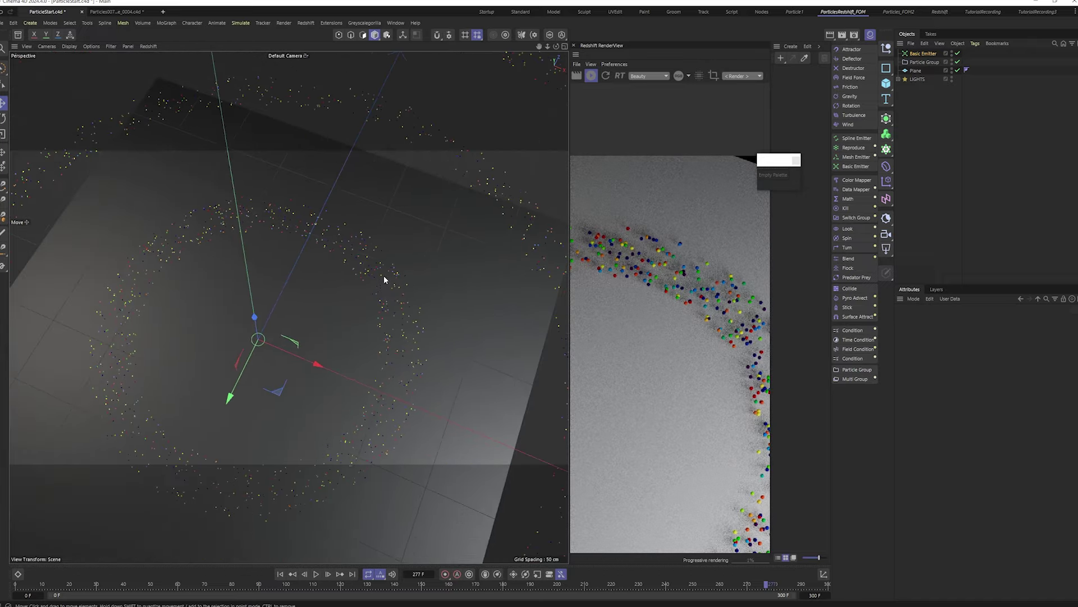
scroll(394, 310, down, 8)
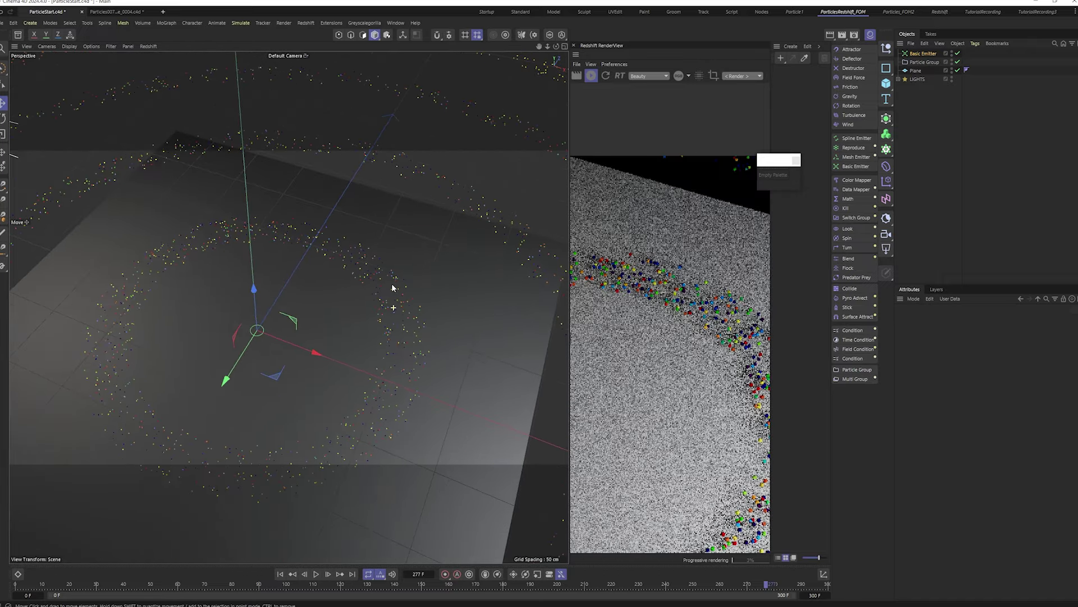
alt+drag(376, 306, 388, 306)
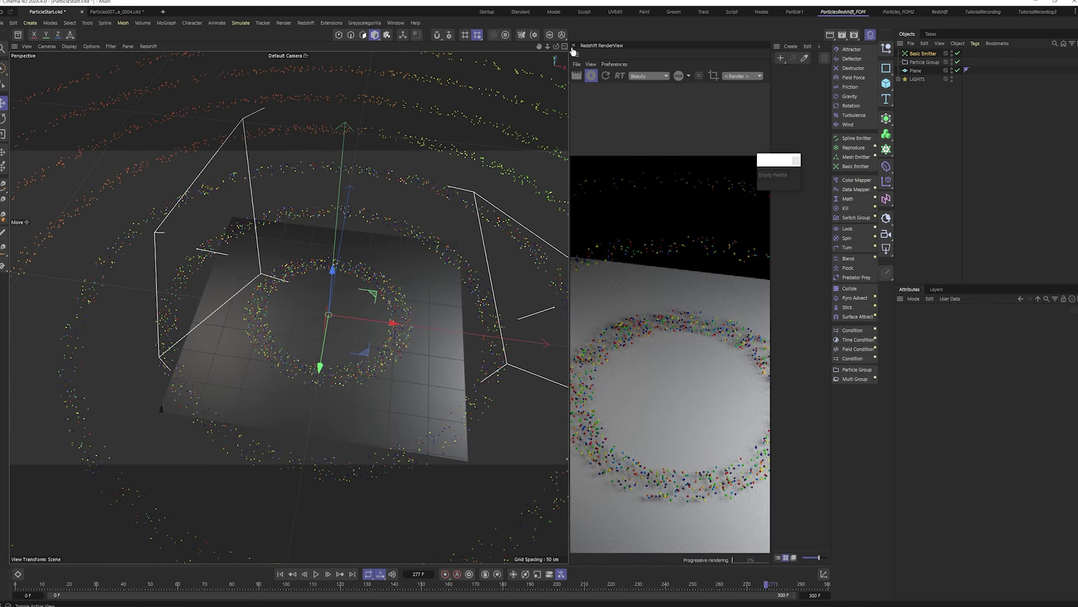
Step: Set the Particle Group's viewport draw size to 2.75
click(924, 62)
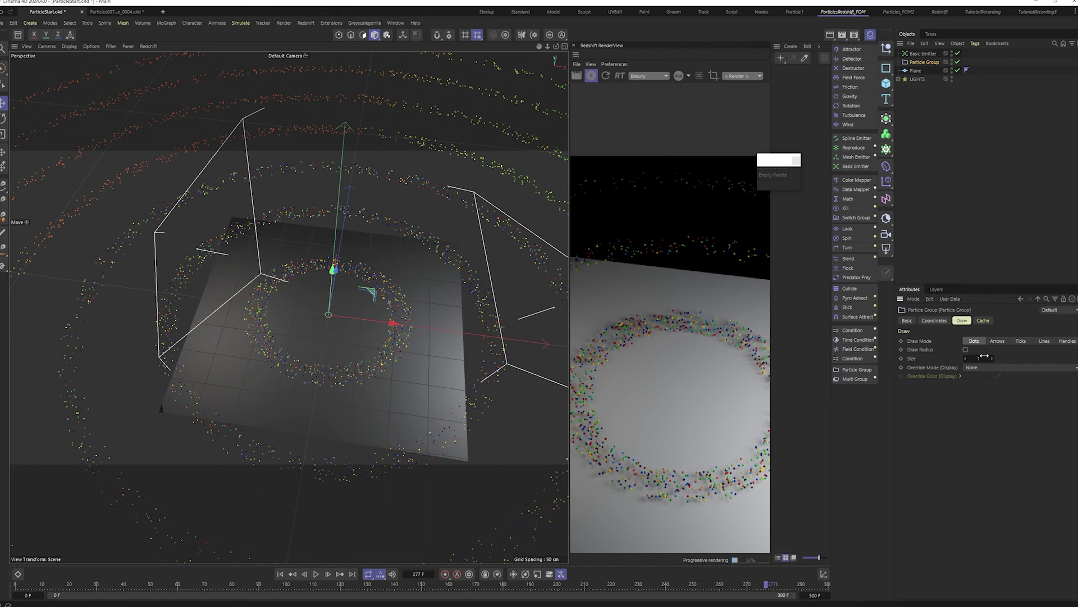
text(2)
key(Return)
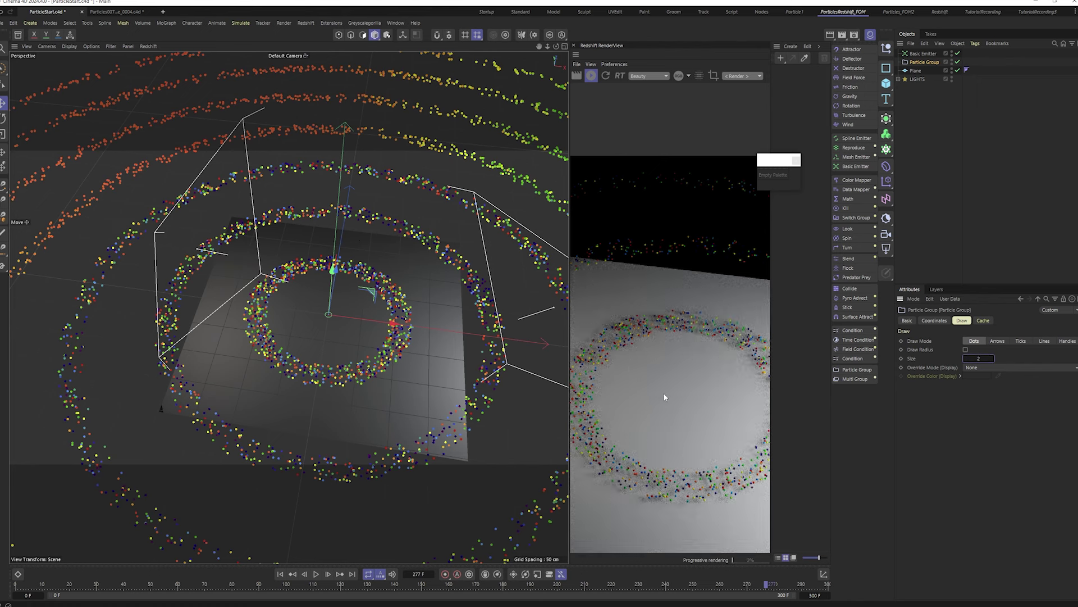
mouse_move(983, 359)
mouse_down()
mouse_move(1002, 359)
mouse_move(978, 359)
mouse_up()
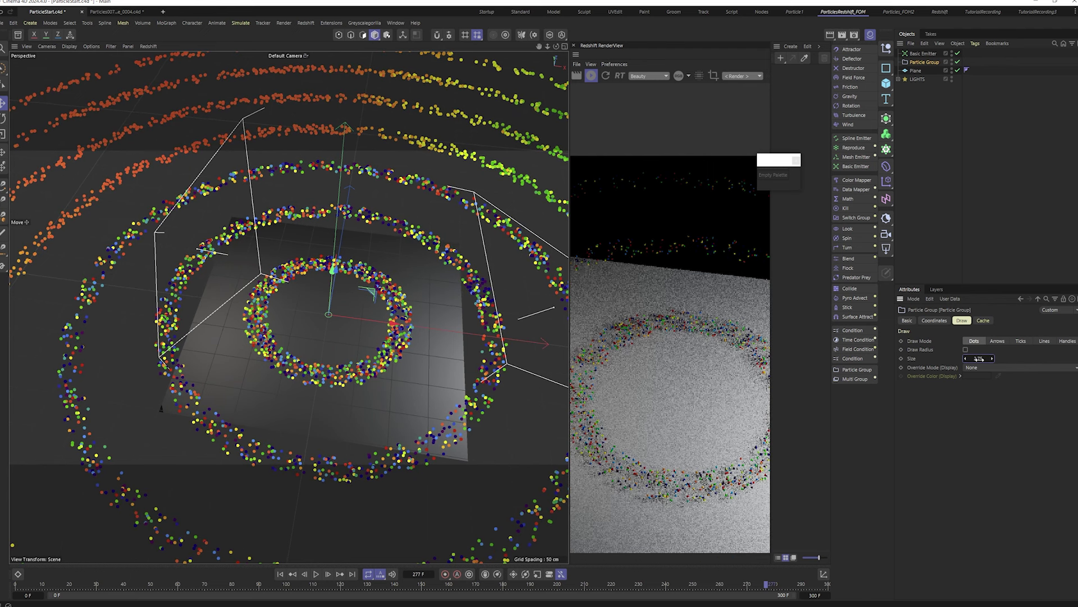
Step: Try the Arrows and Ticks draw modes for the Particle Group, and settle on Lines
click(997, 341)
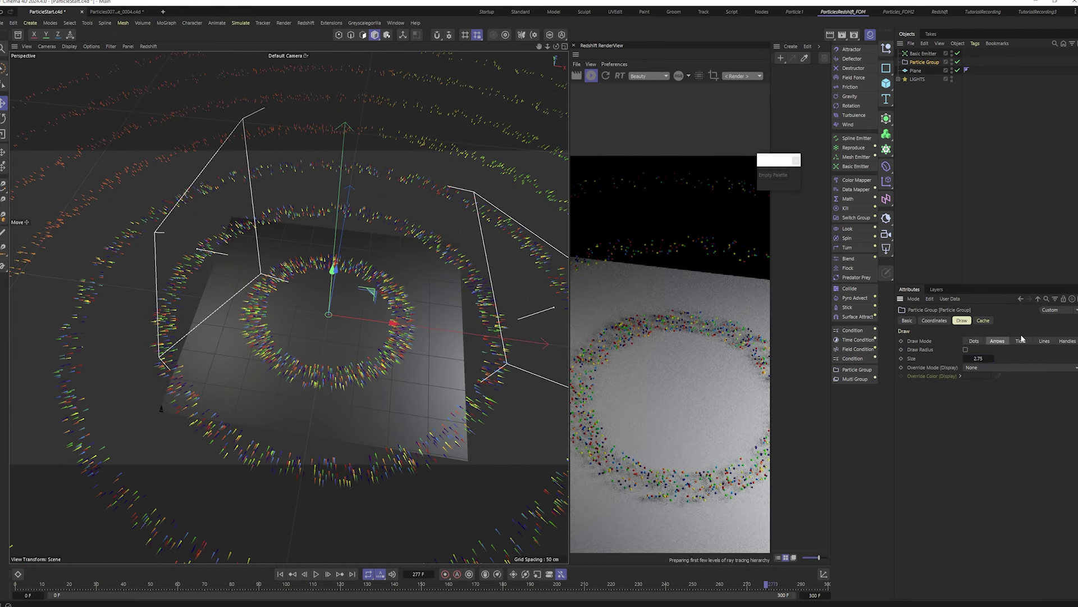
click(1023, 341)
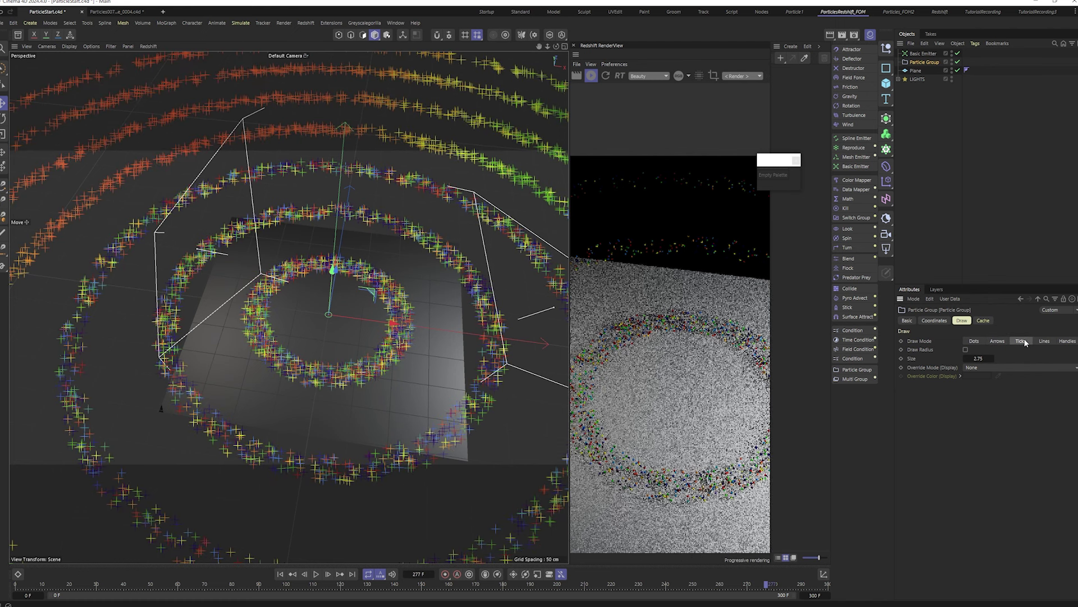
click(1045, 341)
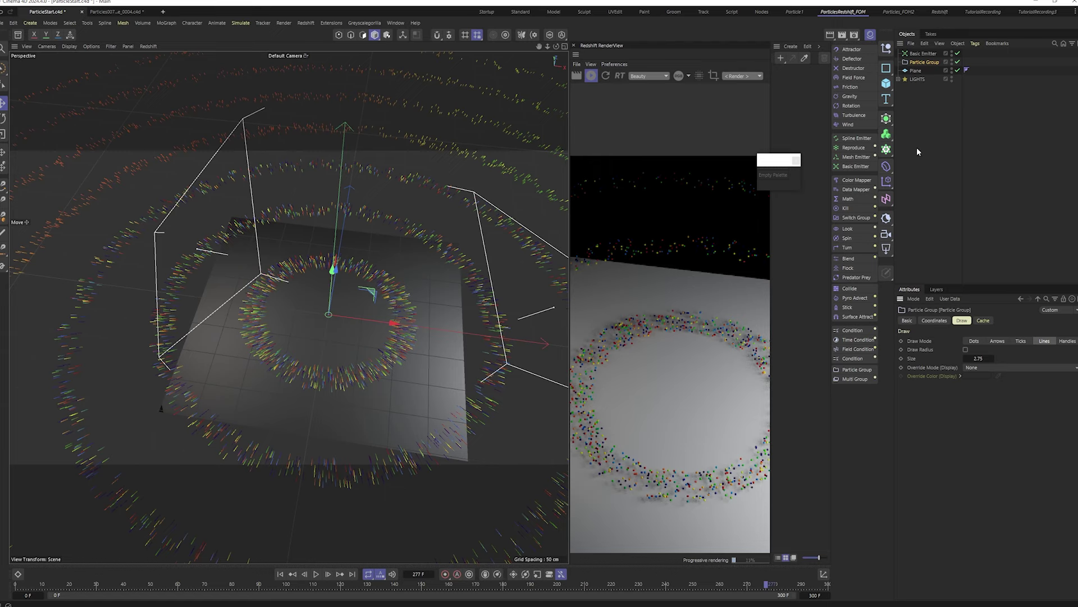
Step: Set the Basic Emitter's particle radius to 4 cm and replay the simulation from the start, stopping around frame 83
click(924, 54)
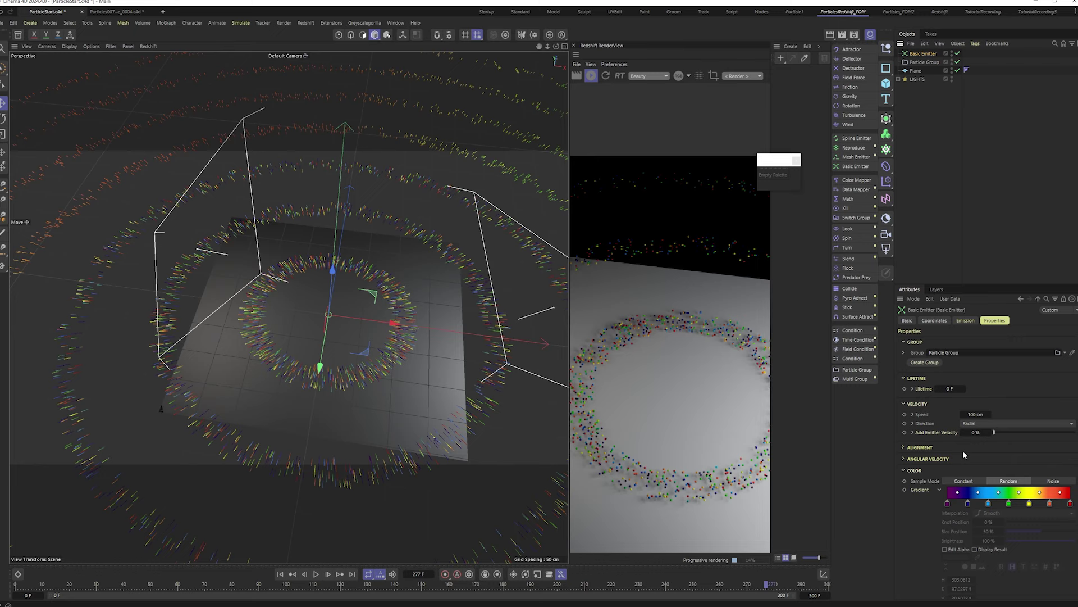
scroll(1013, 459, down, 2)
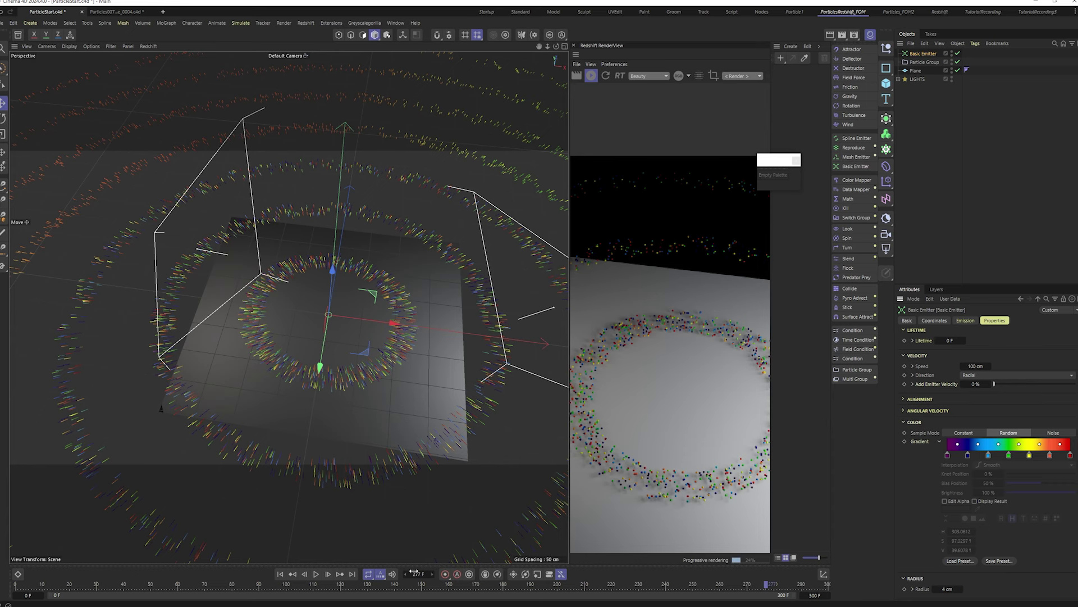
click(280, 574)
click(316, 574)
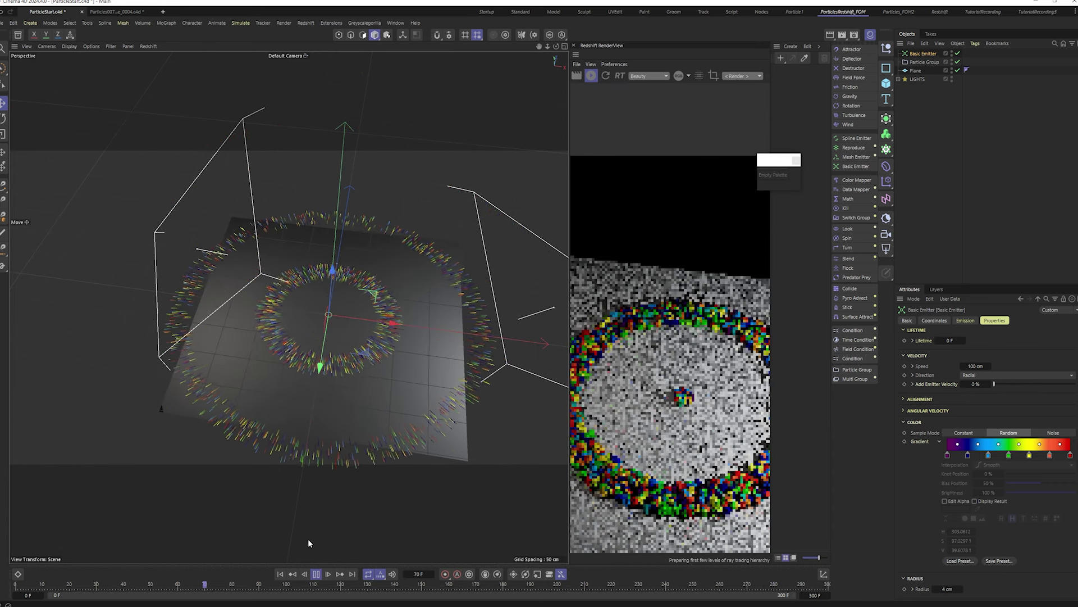
click(316, 573)
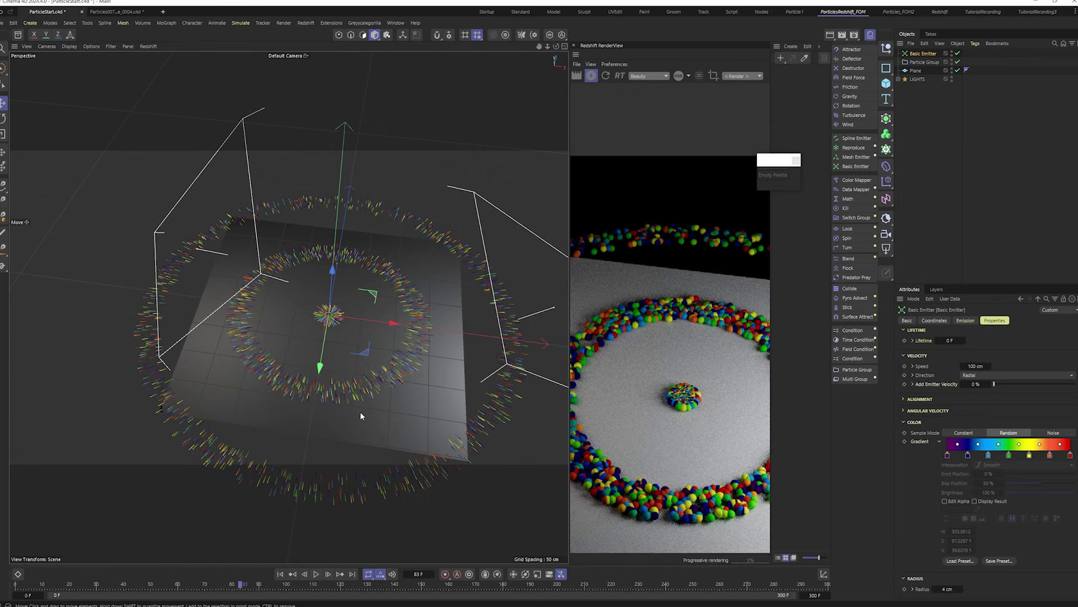
alt+drag(361, 413, 358, 366)
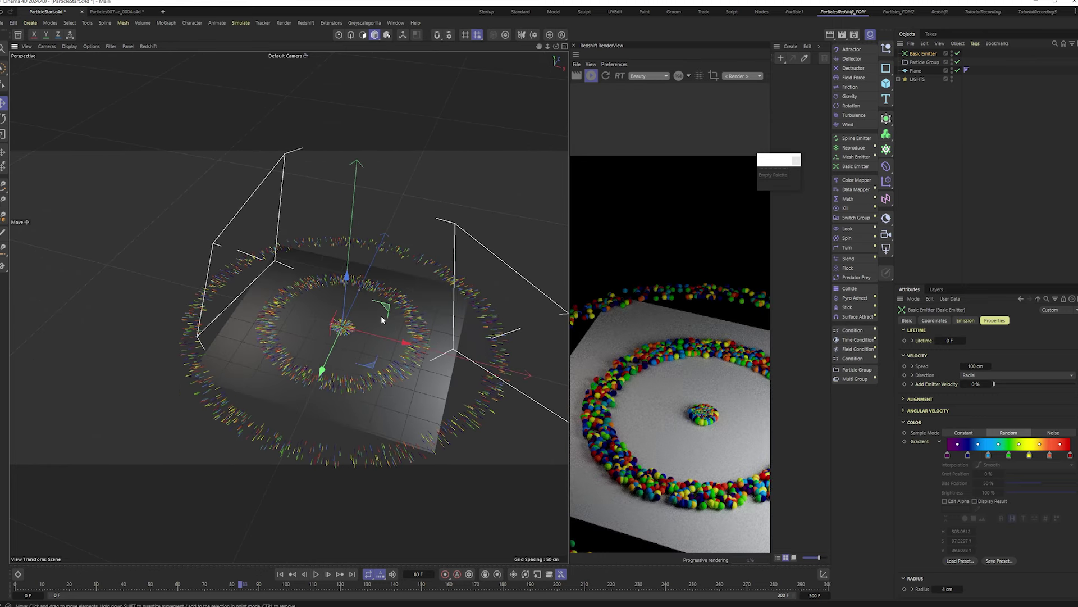
scroll(382, 320, up, 3)
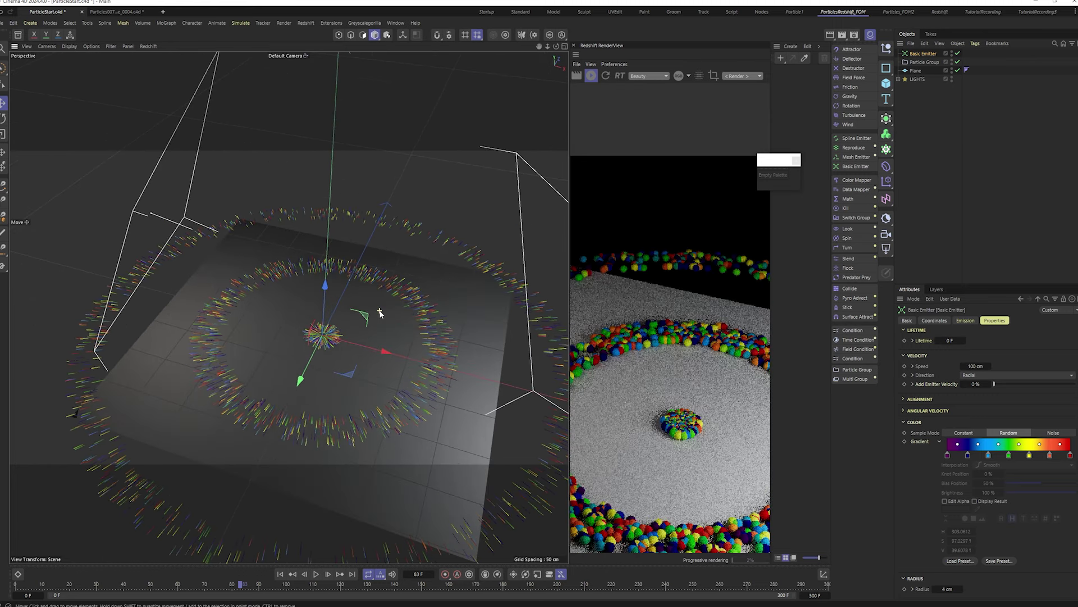
Step: Set the Particle Group's draw mode to Dots
click(916, 63)
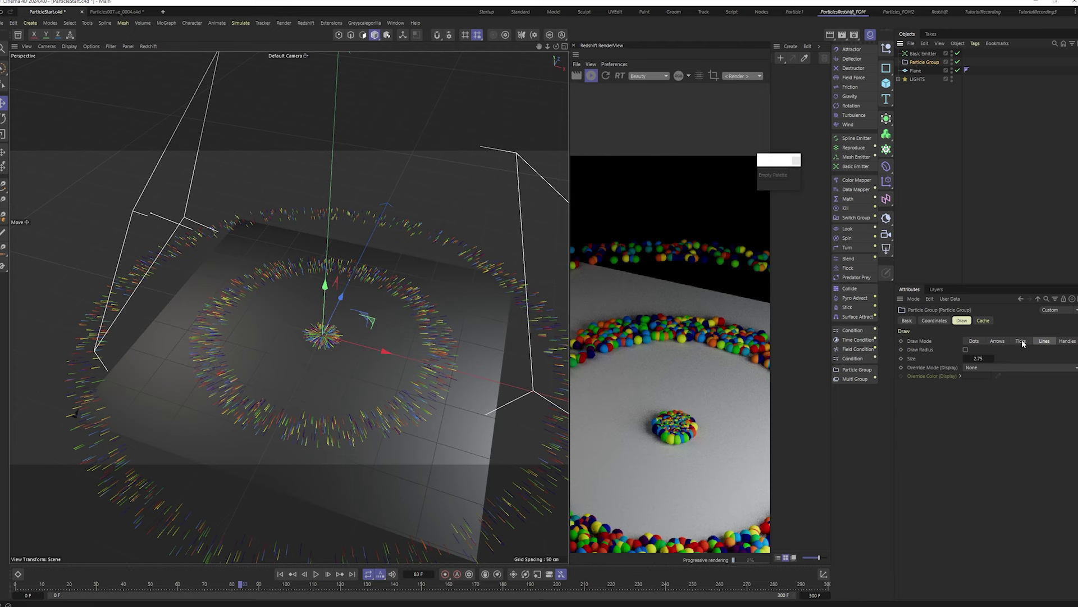
click(974, 341)
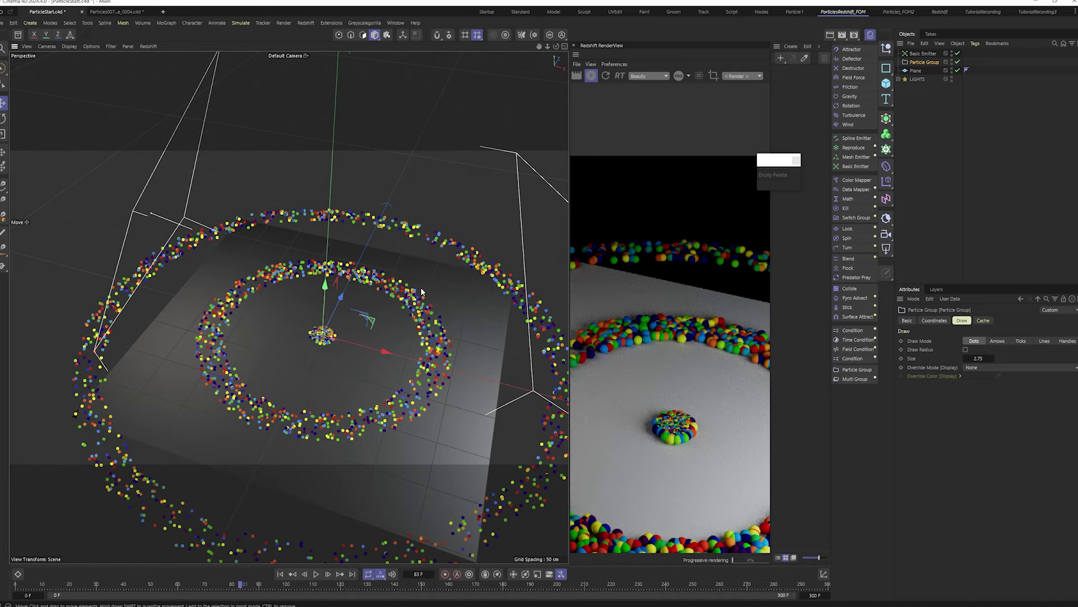
scroll(421, 292, up, 8)
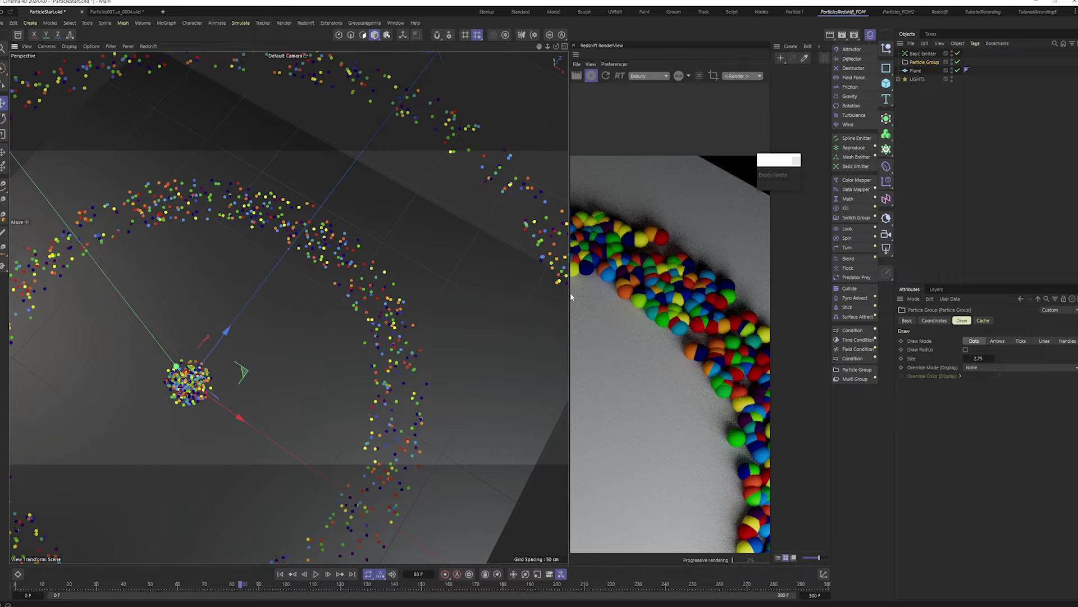
Step: Inspect the rendered particle rings from several angles in a widened Redshift RenderView, and close the RenderView
drag(571, 296, 432, 293)
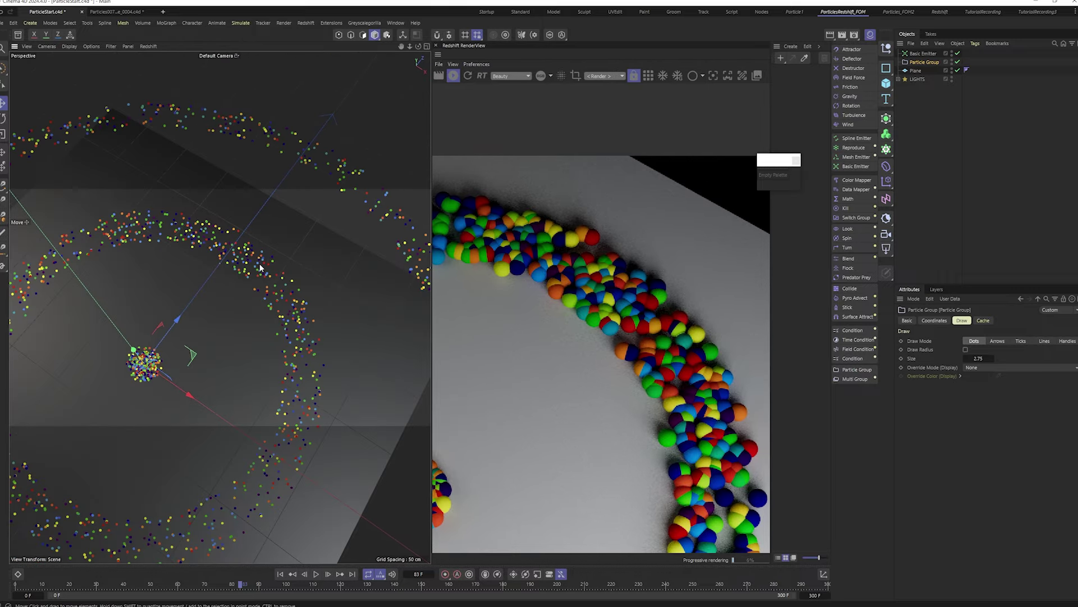
alt+drag(260, 268, 256, 233)
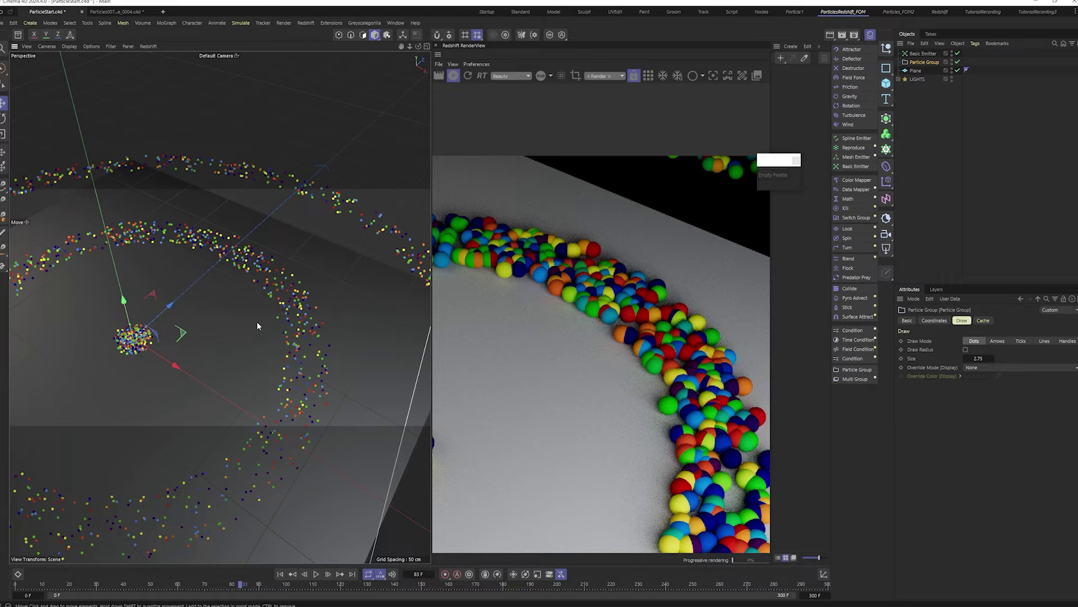
alt+drag(258, 325, 299, 324)
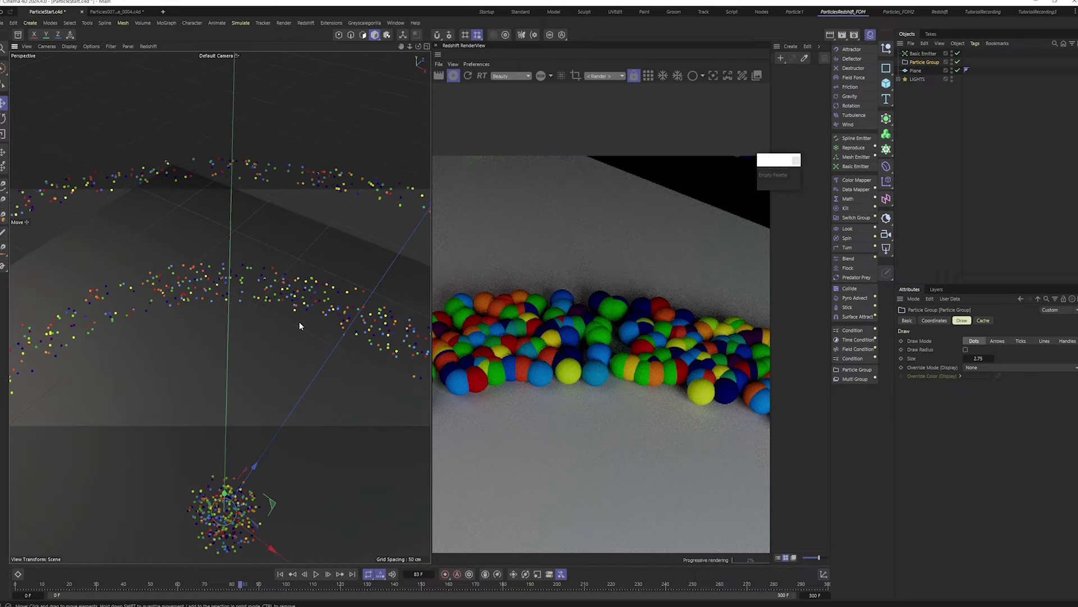
scroll(315, 316, down, 10)
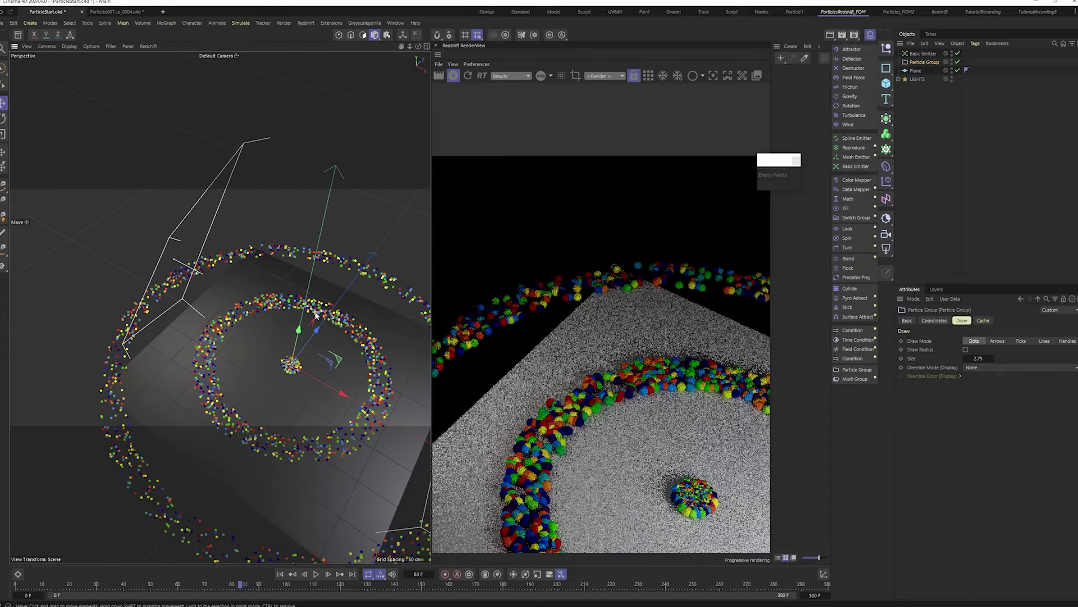
alt+middle_drag(315, 315, 264, 243)
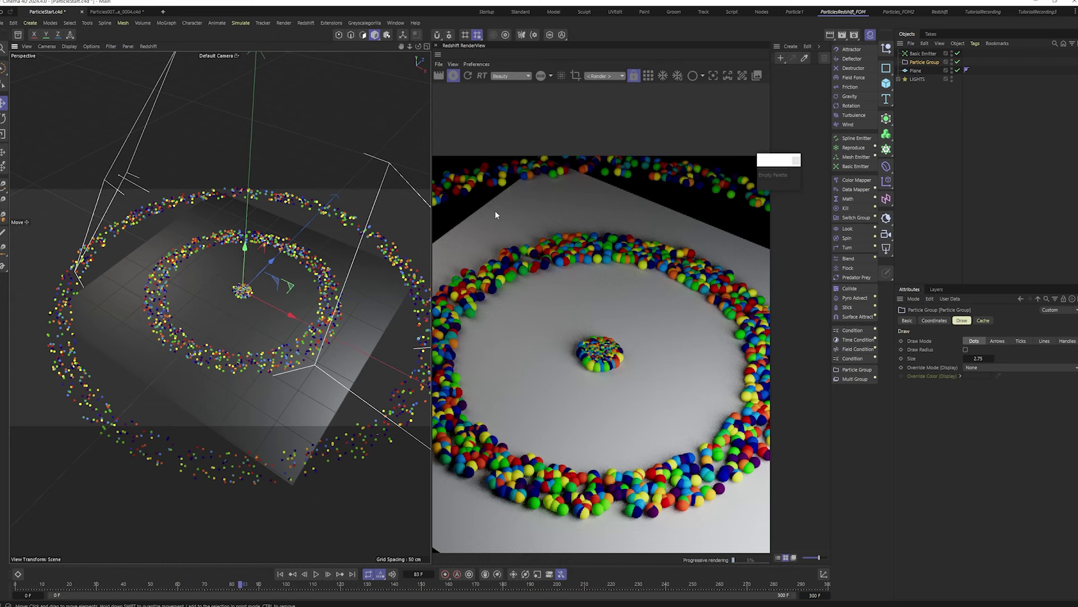
click(436, 46)
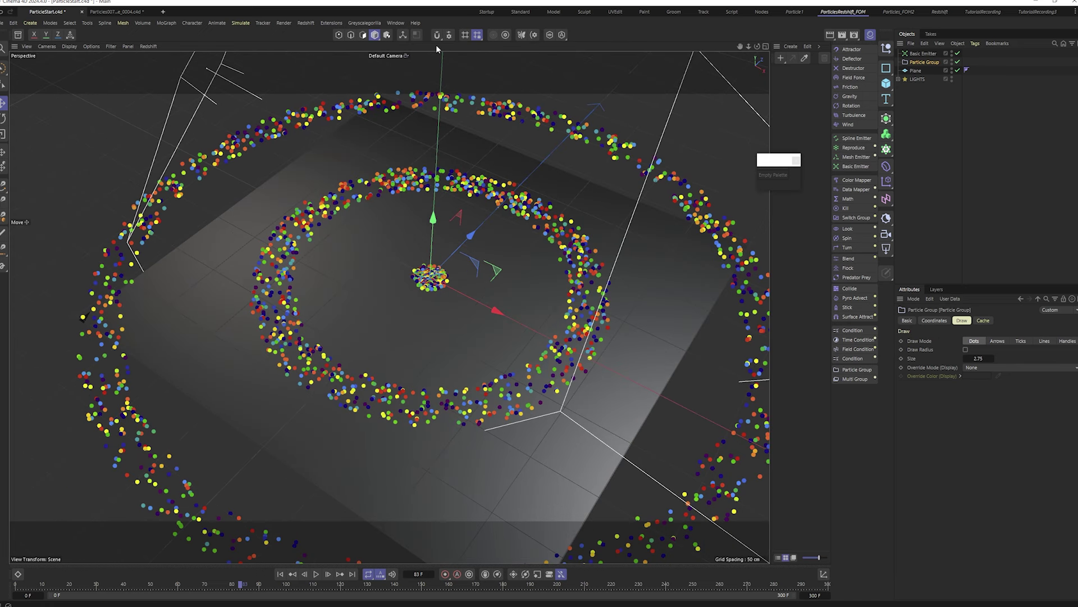
Step: Add a Color Mapper modifier and make it a child of the Particle Group
click(929, 62)
click(857, 180)
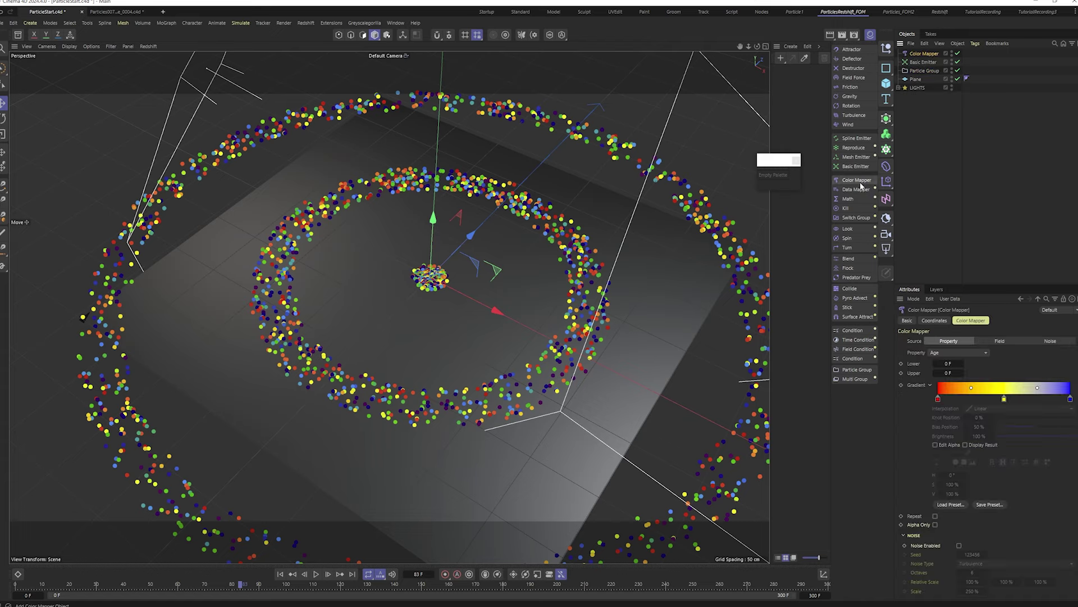
mouse_move(925, 55)
mouse_down()
mouse_move(935, 74)
mouse_move(927, 68)
mouse_up()
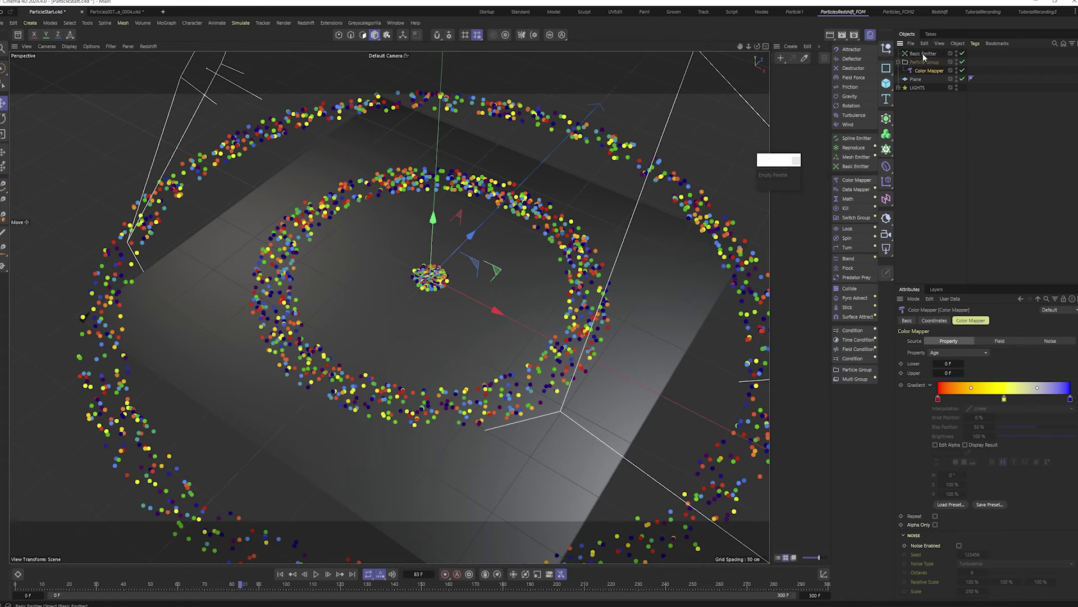
Step: Rename the Particle Group as DNA Pulse 1 and the Basic Emitter as Pulse 1
double_click(925, 63)
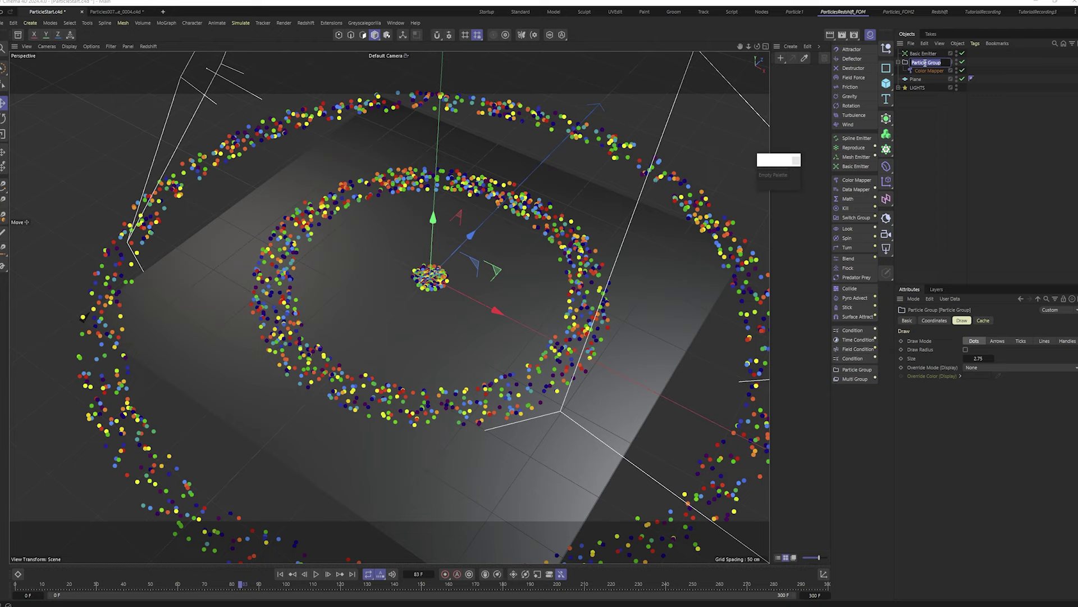
text(DNA Pulse 1)
click(931, 53)
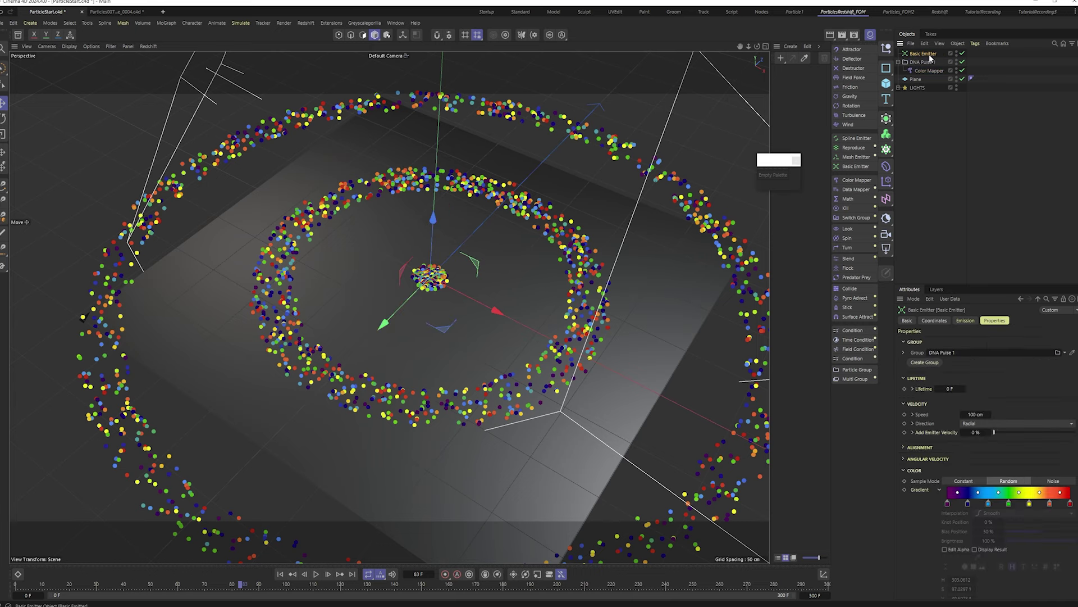
double_click(927, 55)
text(Pulse 1)
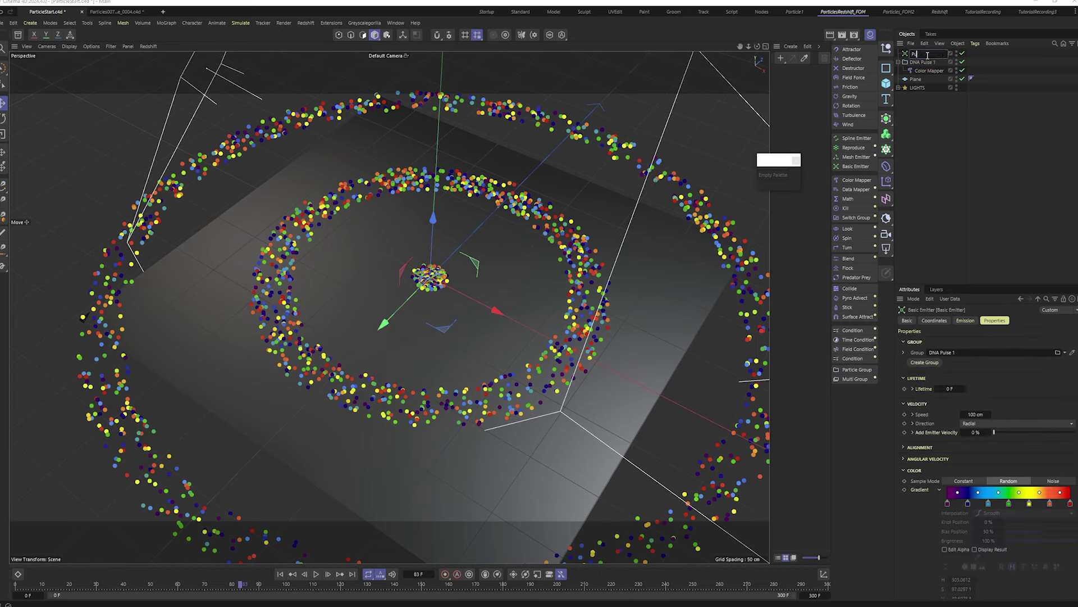
click(946, 139)
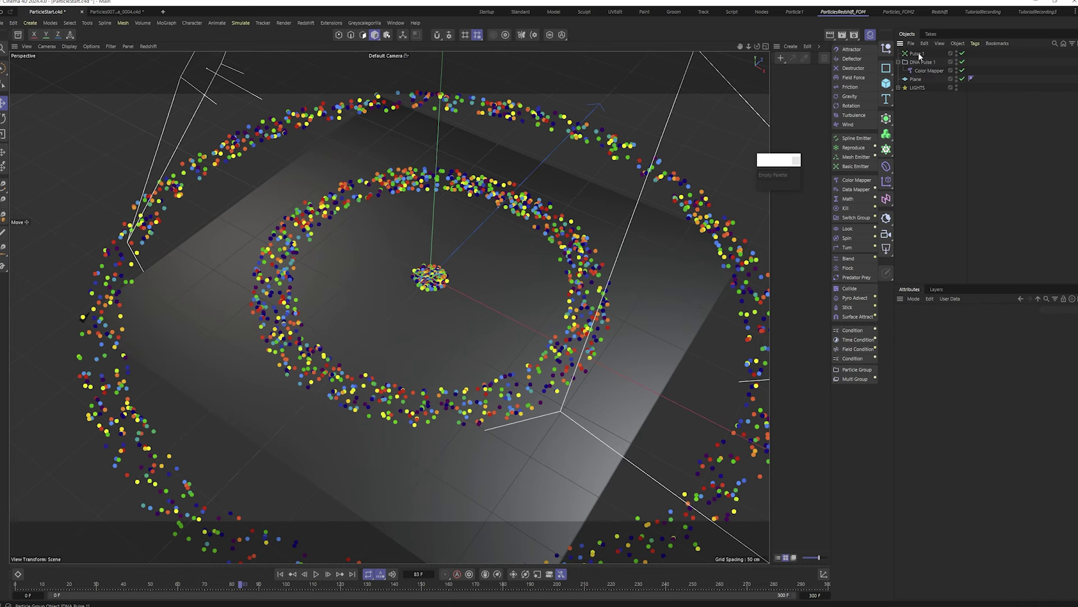
click(917, 54)
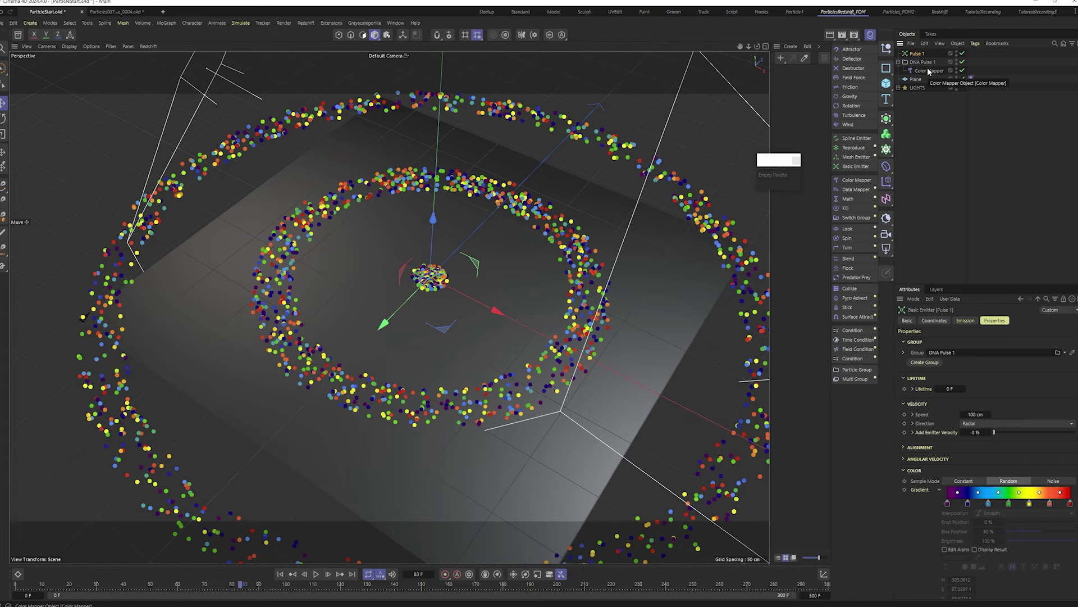
click(924, 130)
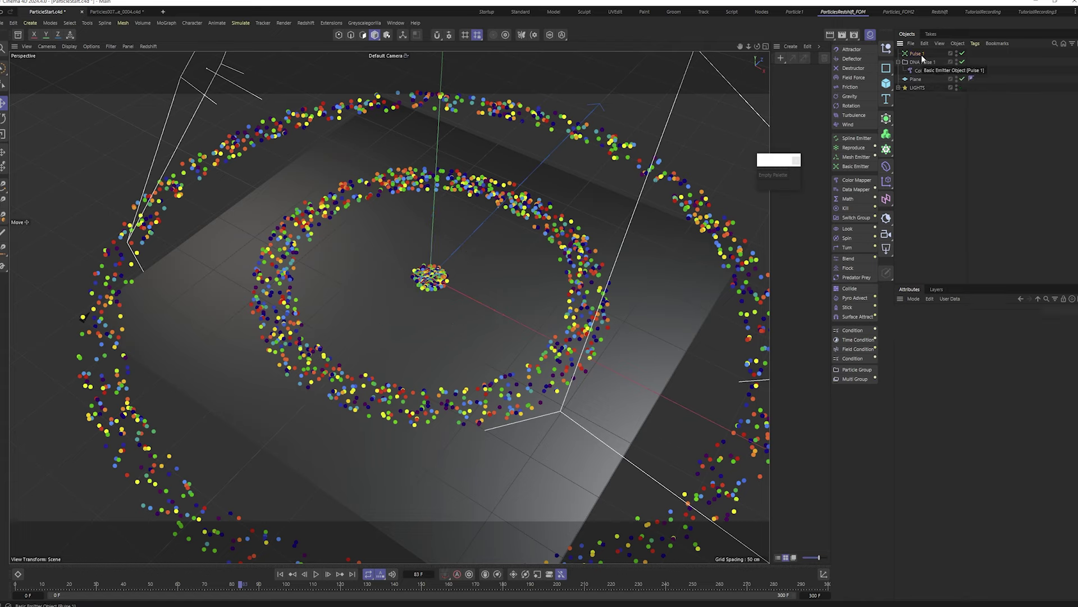
click(921, 61)
click(929, 71)
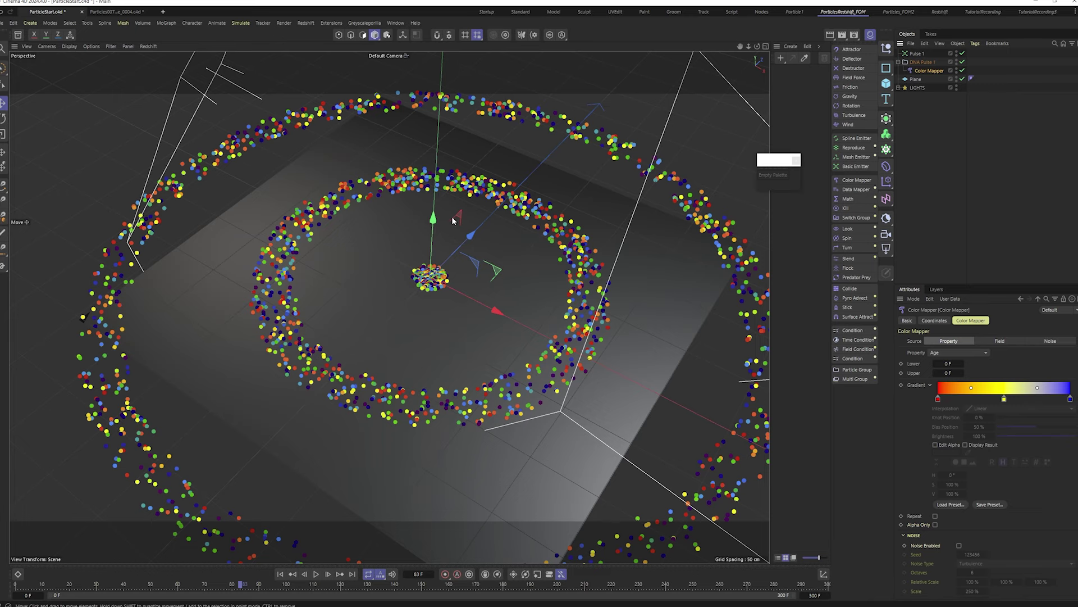
click(946, 123)
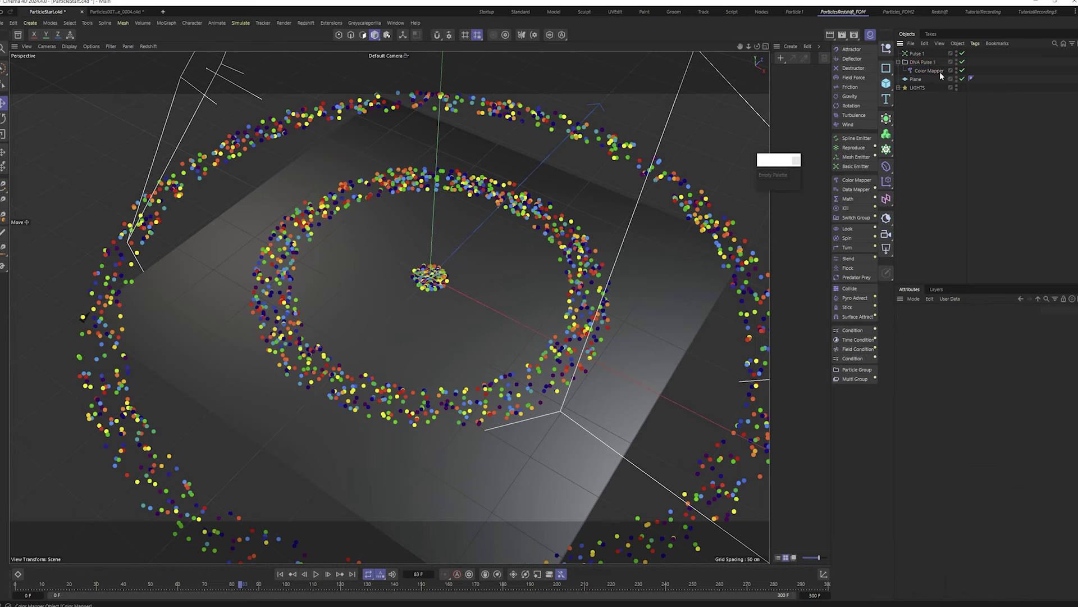
Step: Replay the simulation from the start and set the Color Mapper's upper age limit to 300 F
click(940, 72)
click(280, 573)
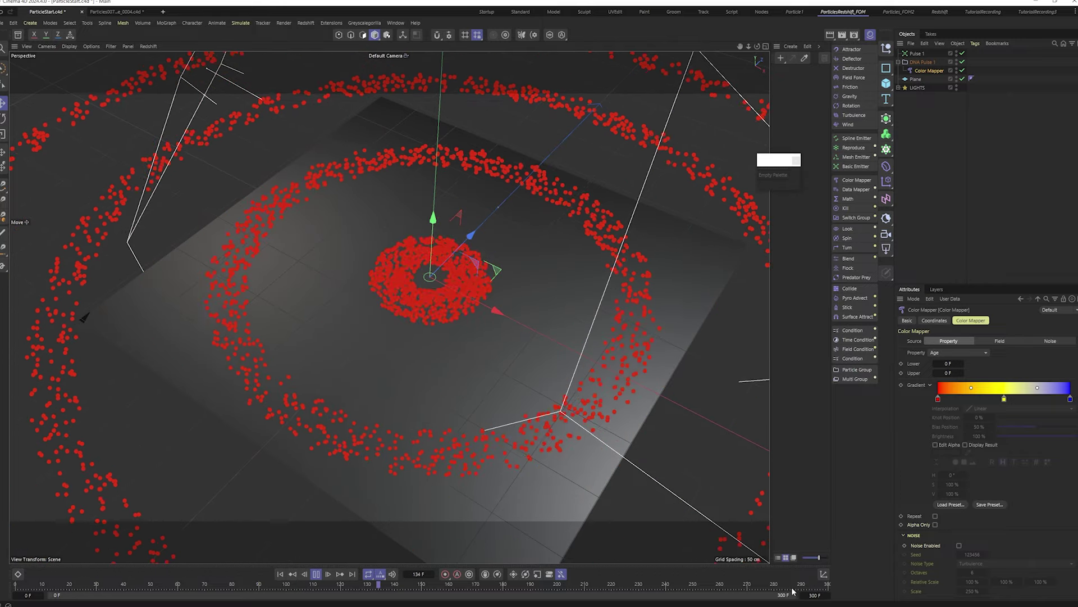
double_click(950, 373)
text(300)
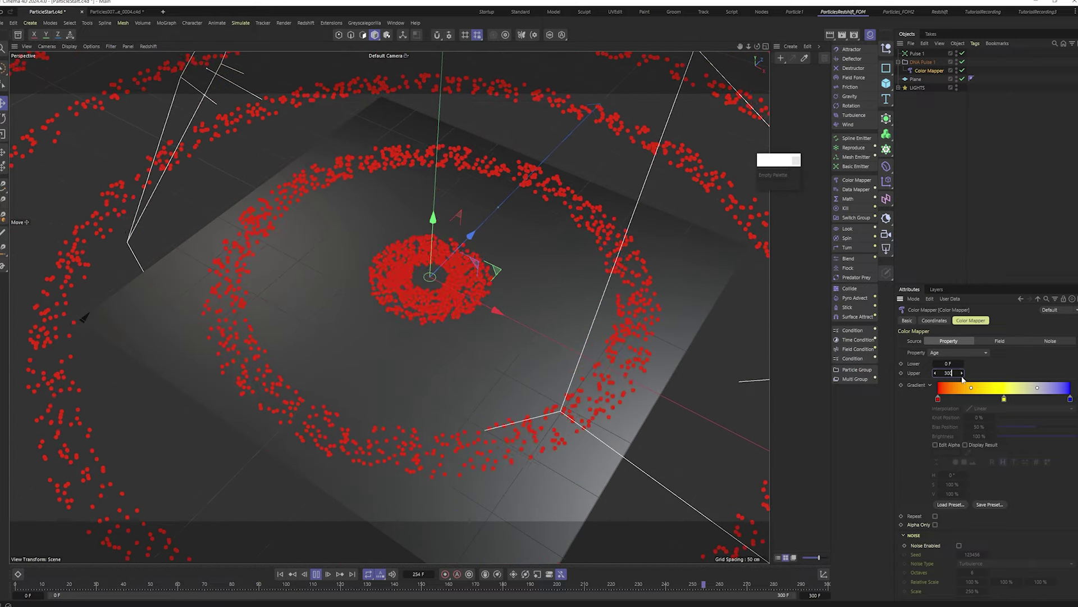
Step: Look through the Color Mapper's source properties, keeping Age, and watch the color of the particle rings as they expand
click(944, 353)
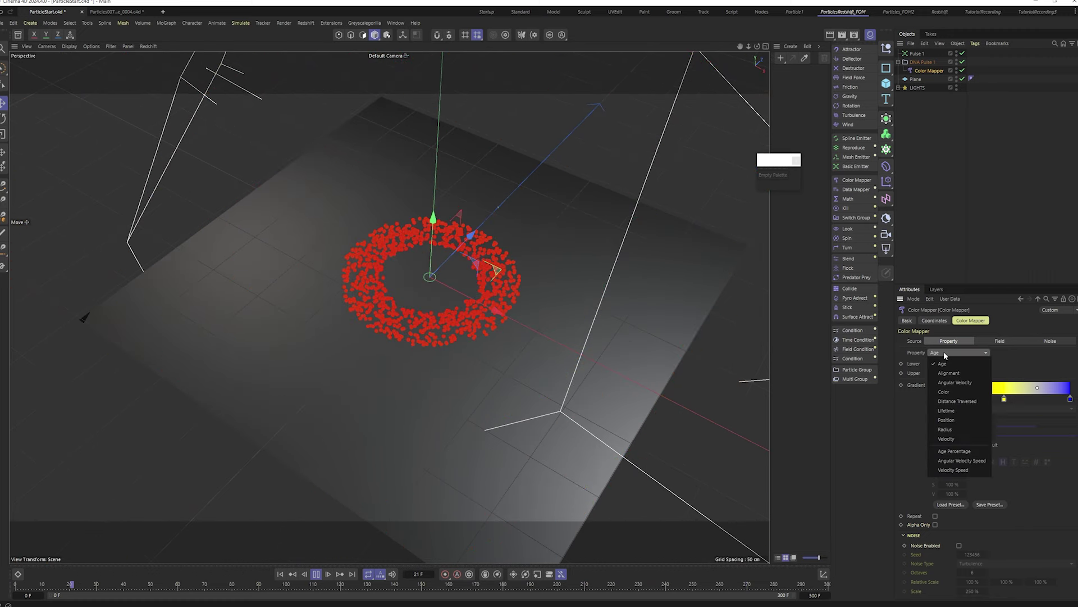
click(1025, 366)
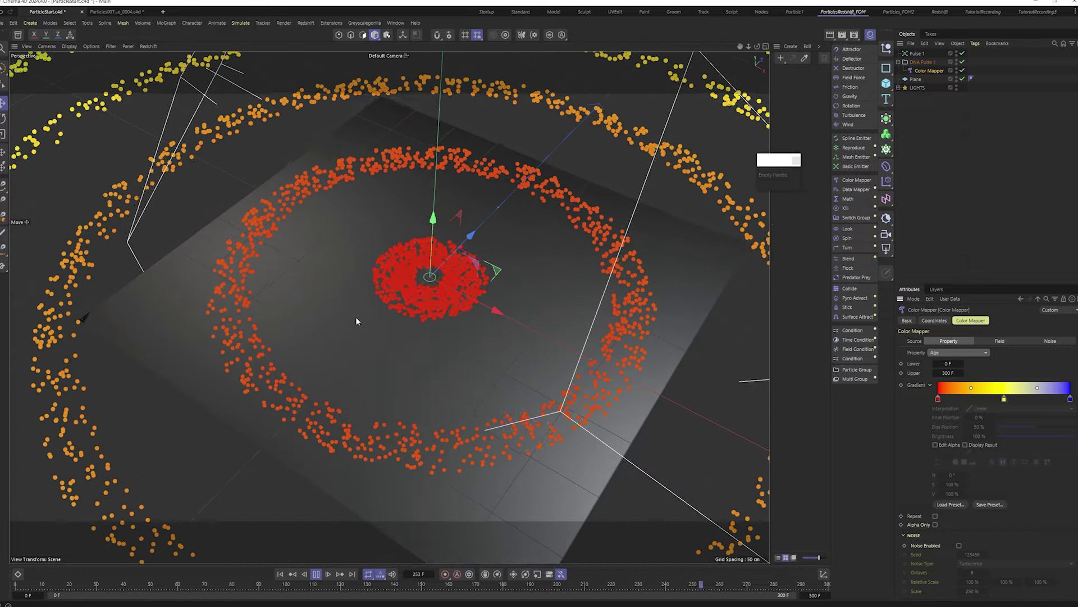
scroll(351, 317, down, 5)
scroll(351, 317, down, 4)
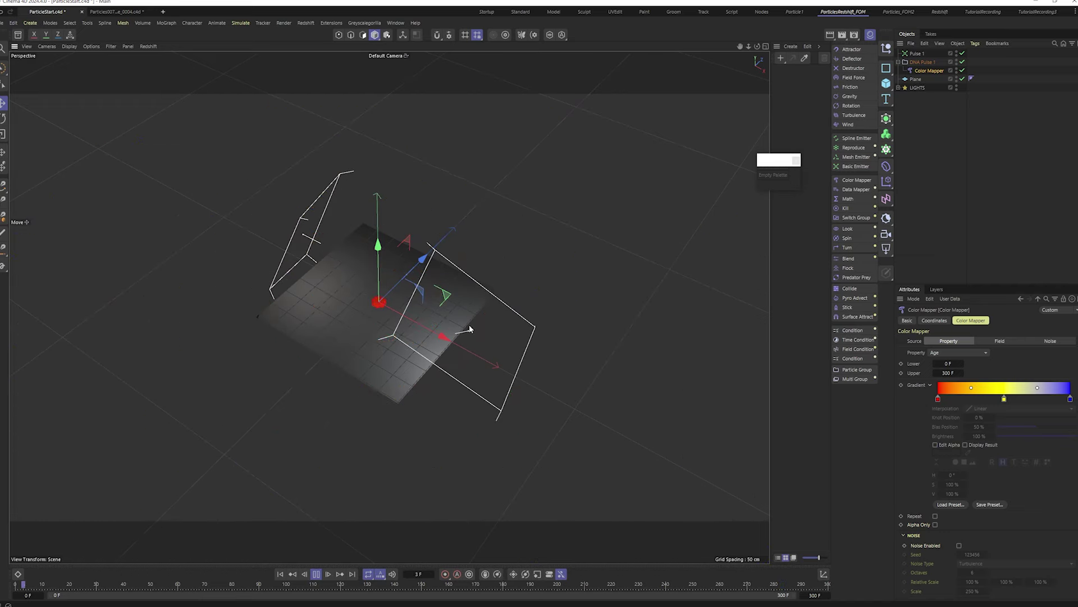
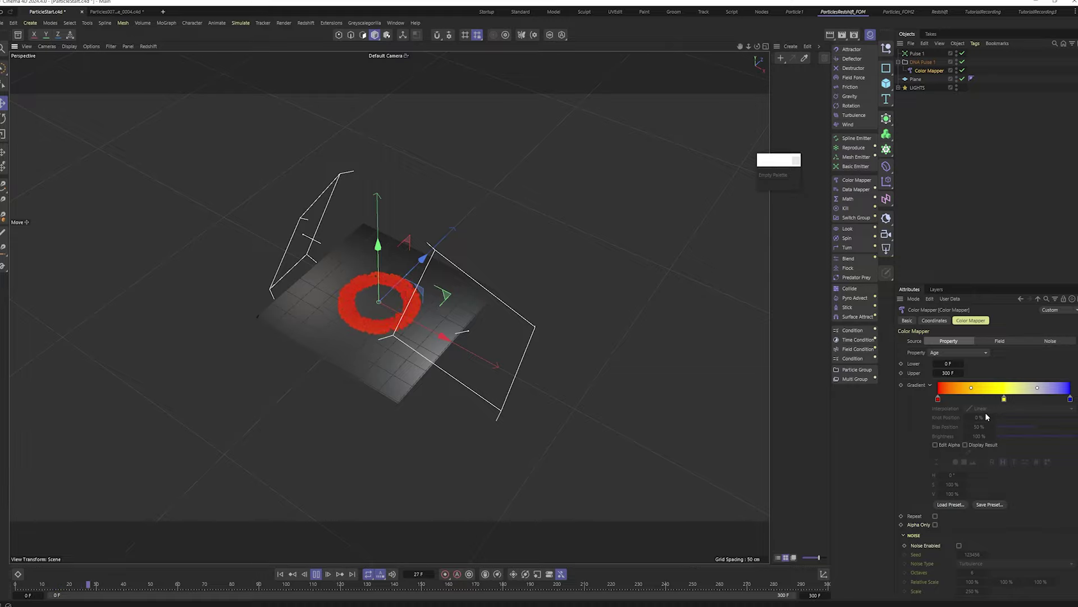
Step: Set the Color Mapper's upper age limit to 150 F and turn on Repeat for its gradient
text(150)
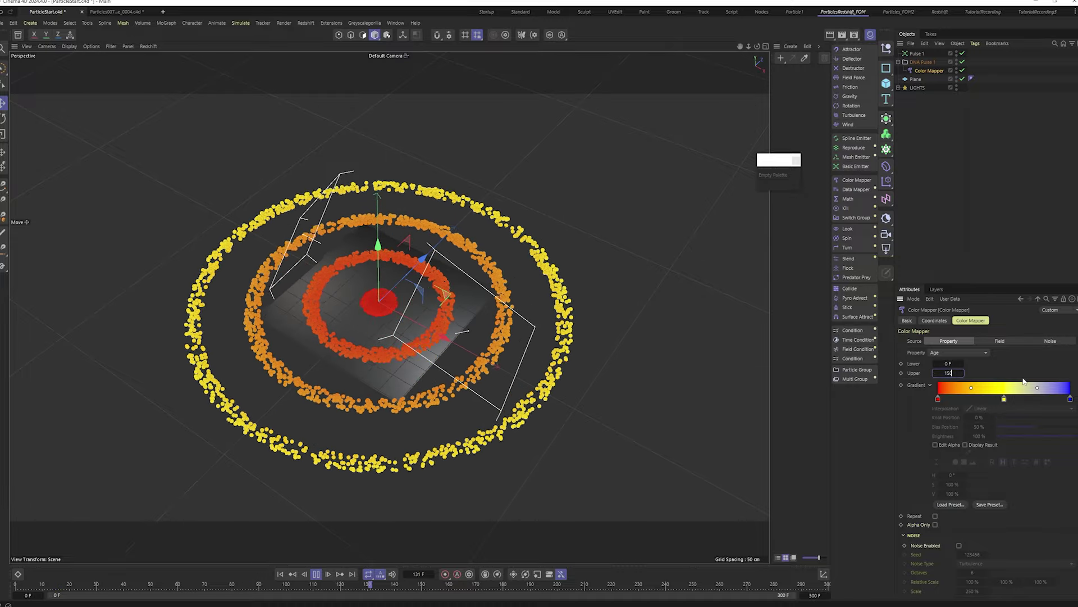
key(Return)
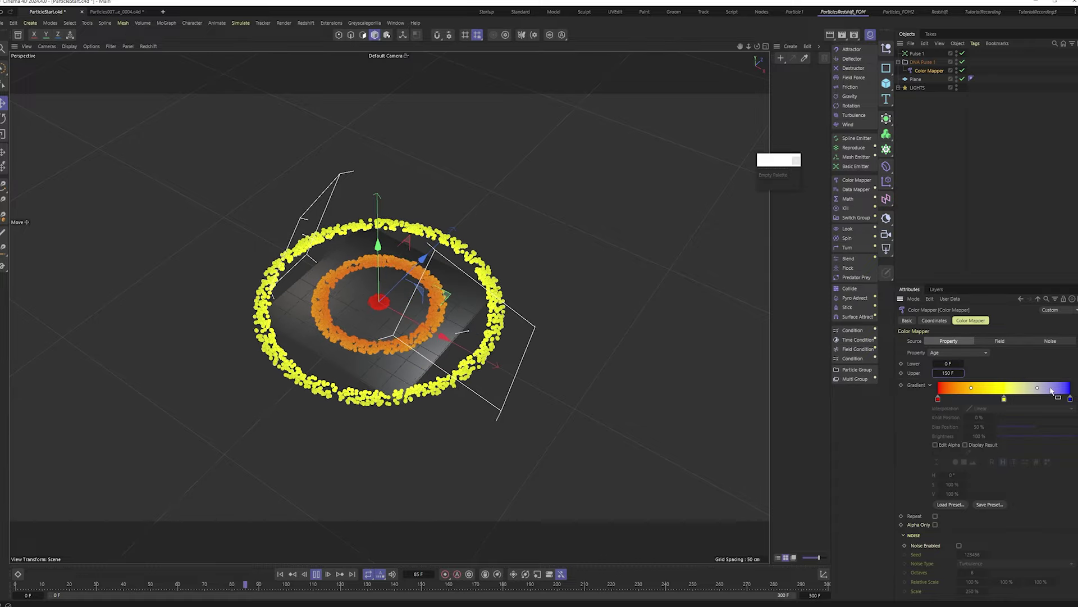
click(936, 516)
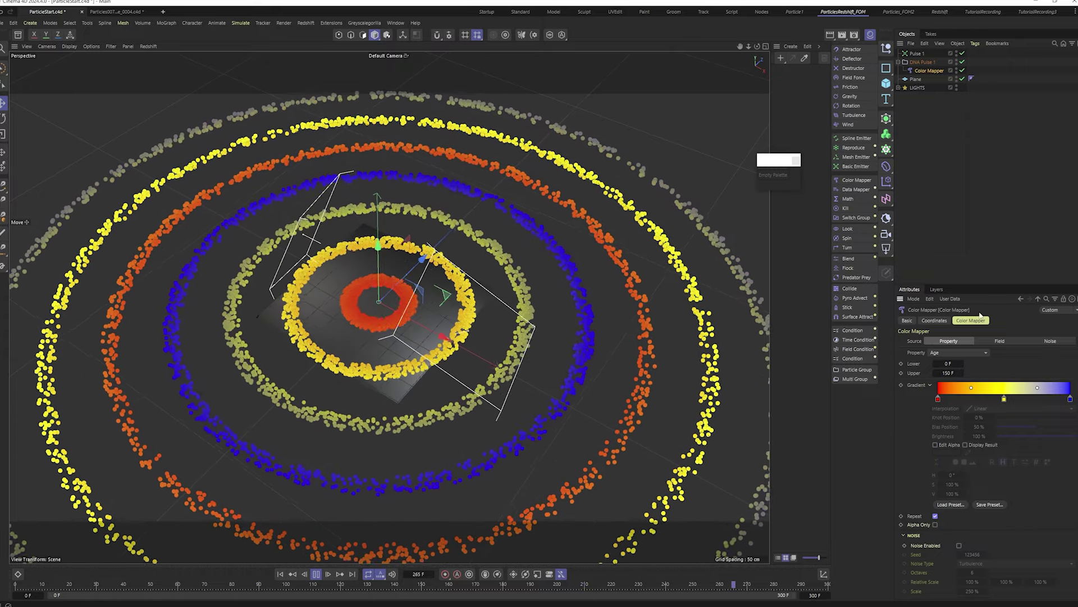
Step: Rework the Color Mapper gradient: red knot at about 5%, yellow at about 40%, no knot at 85%, and another red knot at the end
drag(938, 398, 944, 398)
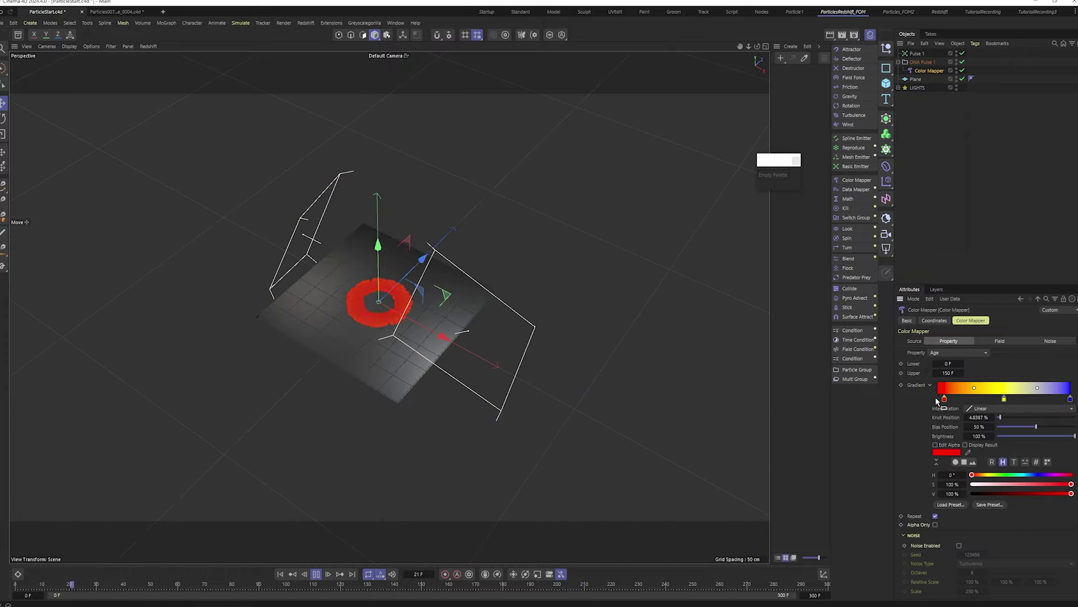
drag(1071, 400, 1051, 401)
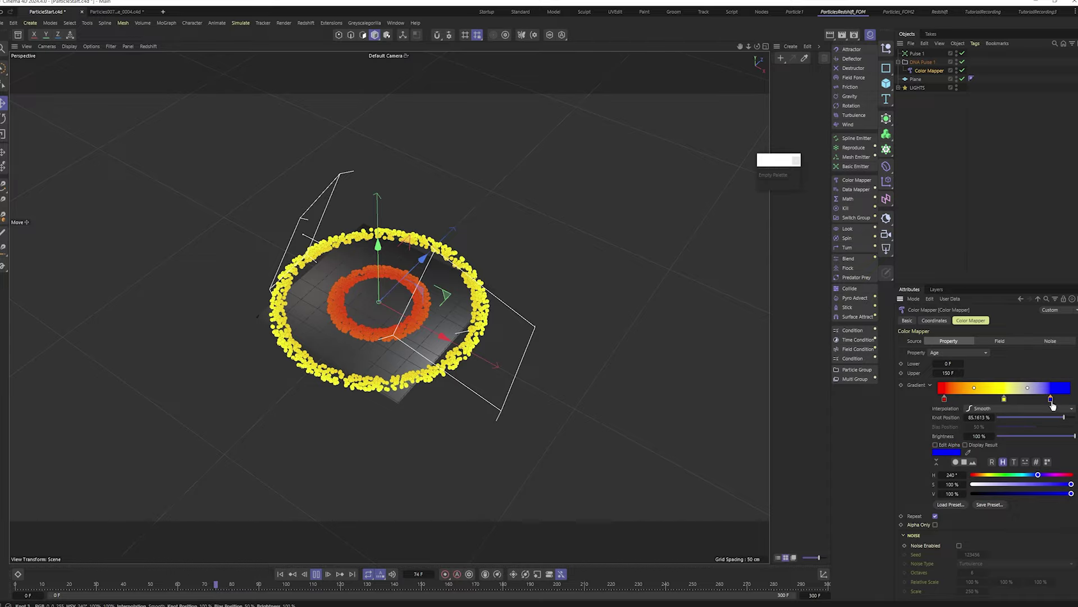
click(940, 399)
ctrl+drag(941, 399, 1068, 399)
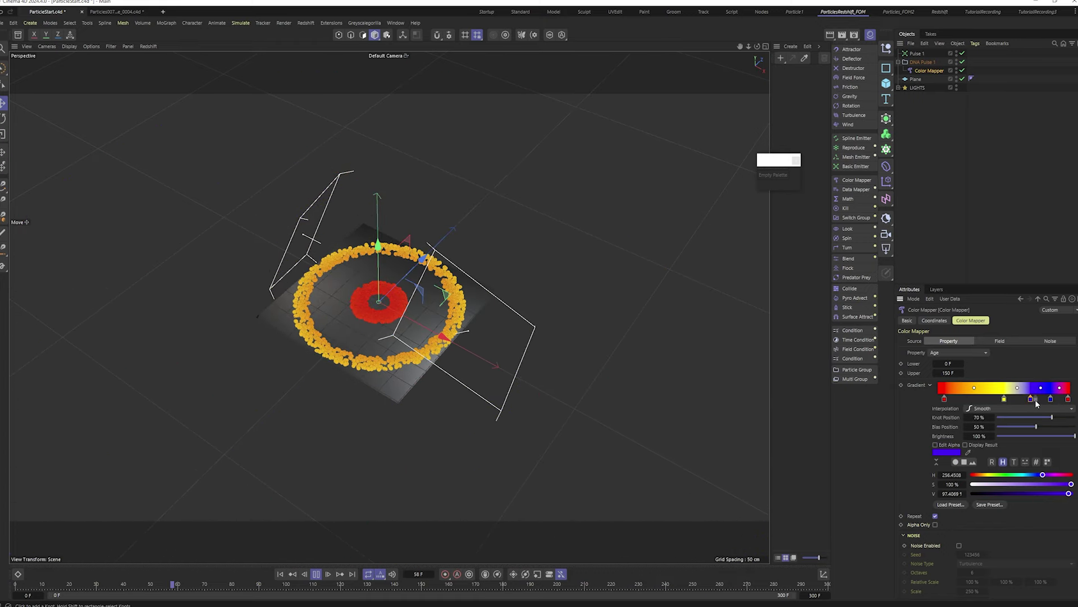
drag(1051, 400, 1050, 427)
drag(1005, 400, 991, 405)
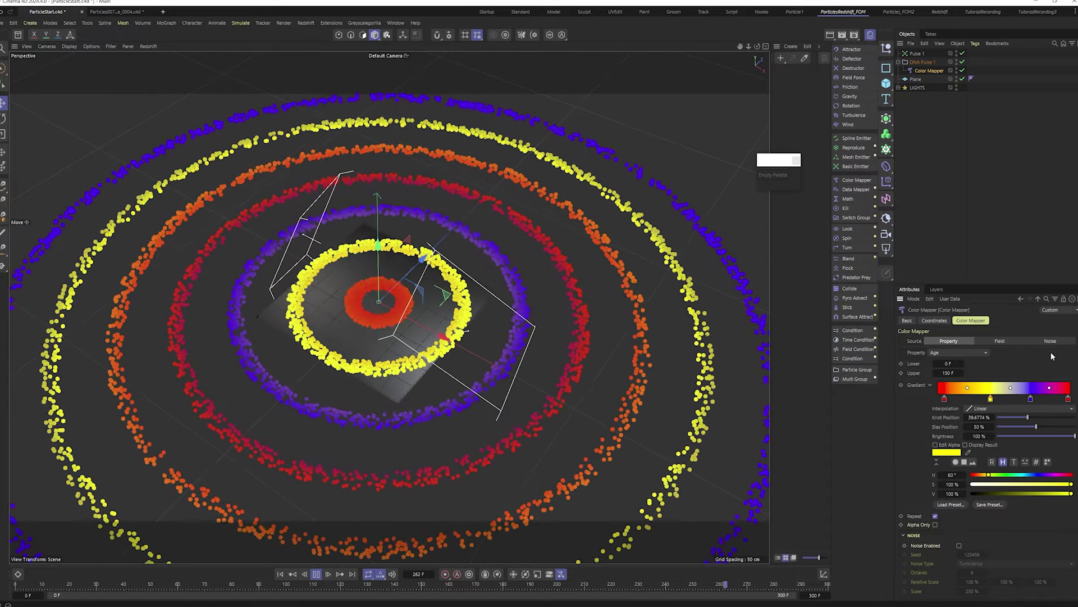
Step: Load the Icecream gradient preset into the Color Mapper
scroll(1050, 351, down, 3)
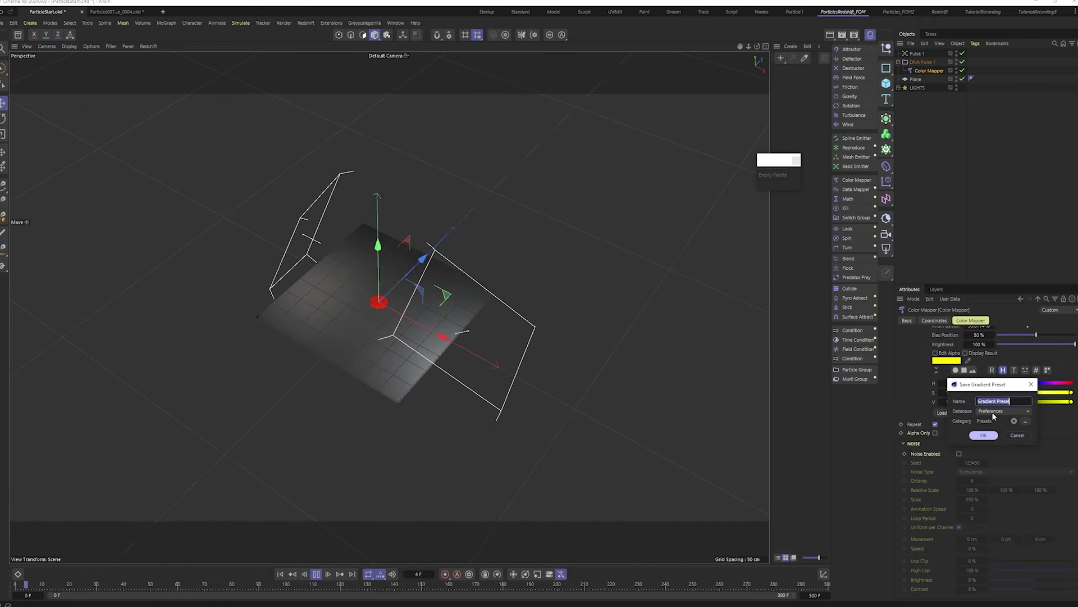
click(1019, 434)
click(955, 413)
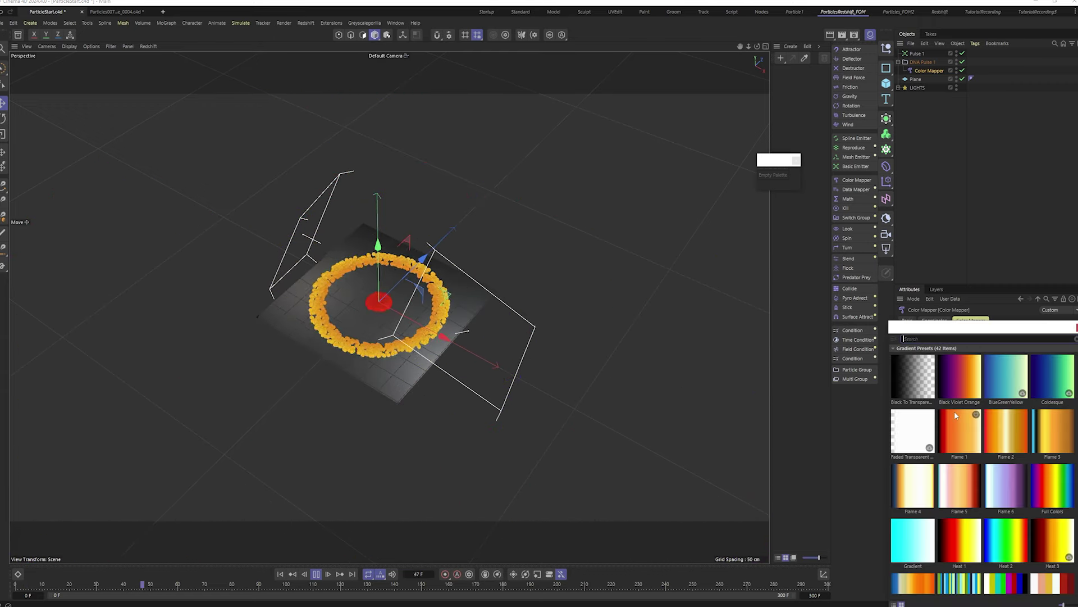
scroll(1025, 441, down, 5)
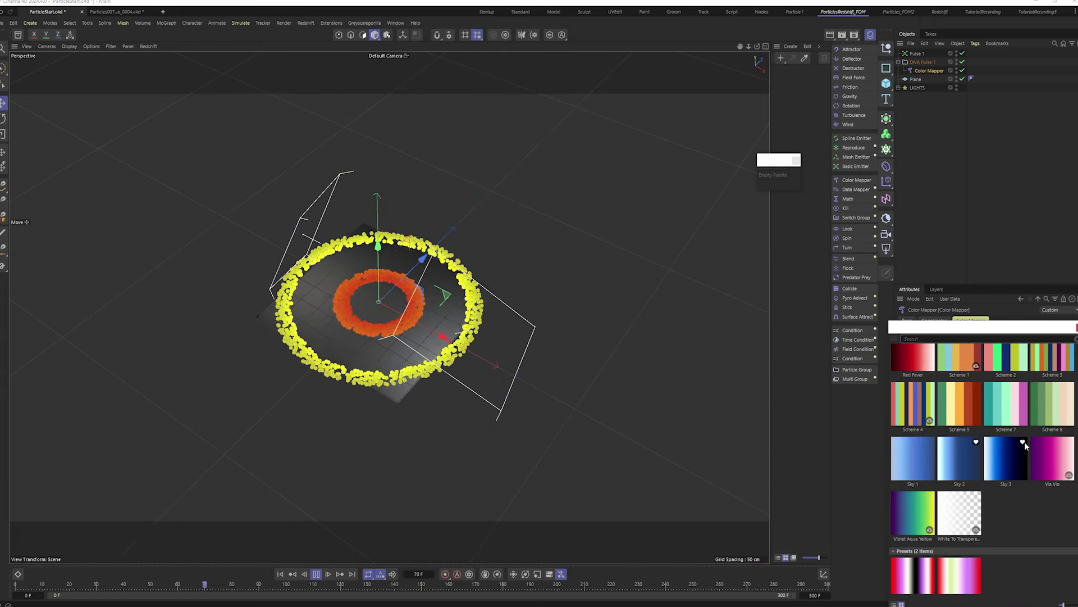
click(966, 566)
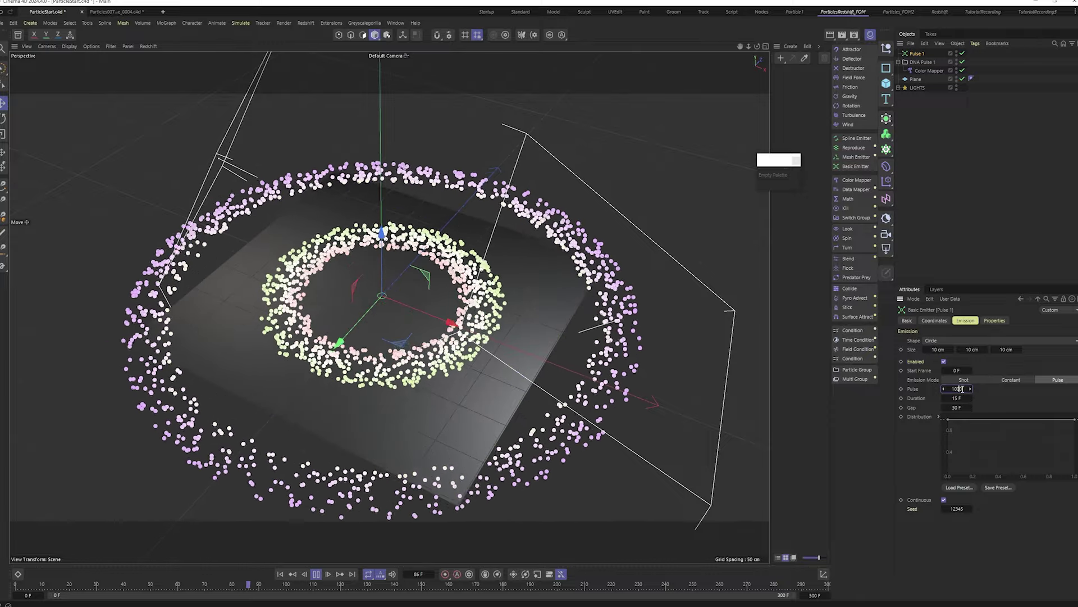
Step: Set the Pulse 1 emitter's Pulse amount to 10000 particles
click(926, 63)
click(917, 54)
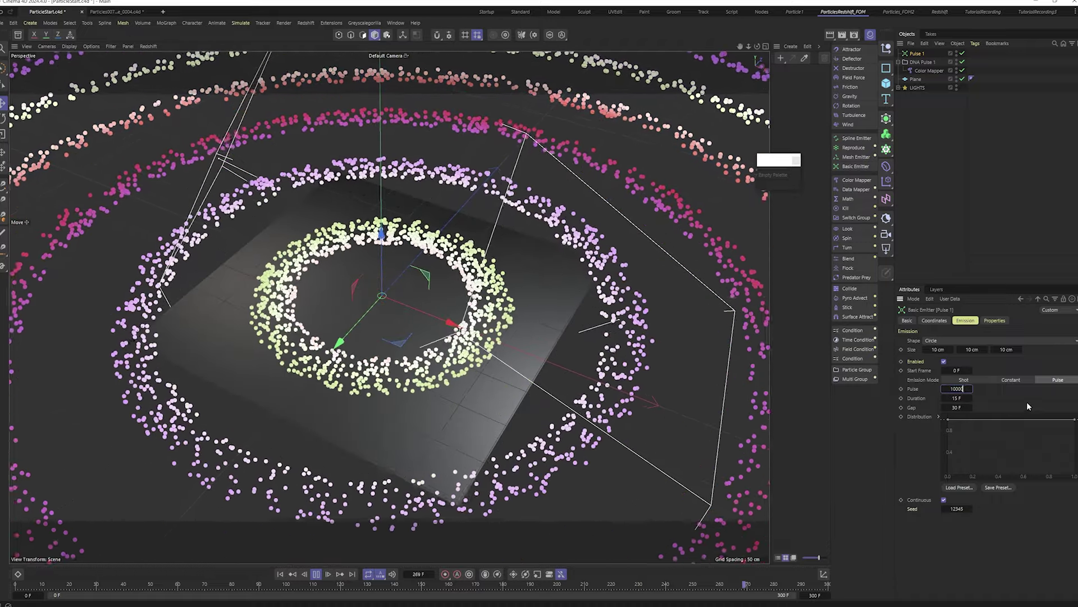
text(0)
key(Return)
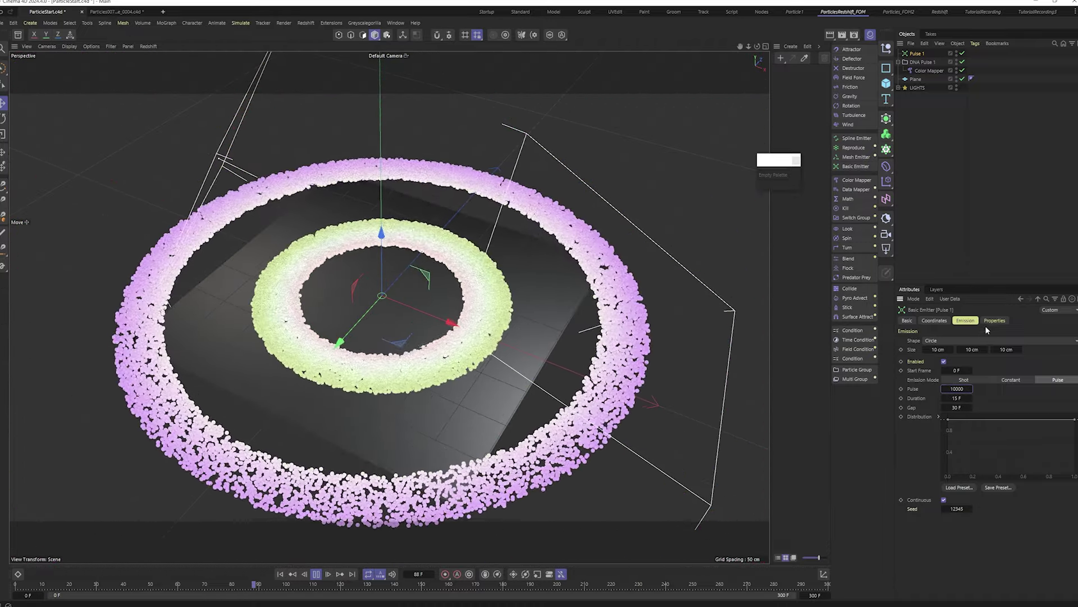
Step: Set the Pulse 1 emitter's particle speed to 30 cm
click(991, 320)
double_click(975, 414)
text(30)
key(Return)
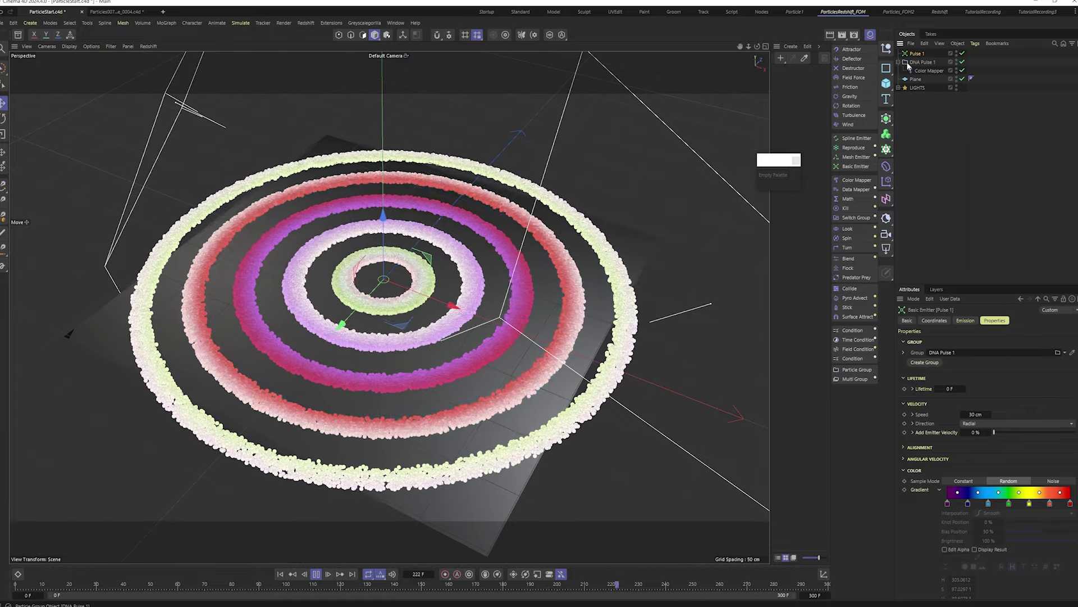
Step: Set the drawn dot size of the DNA Pulse 1 particle group to 1
click(922, 62)
click(962, 320)
double_click(979, 359)
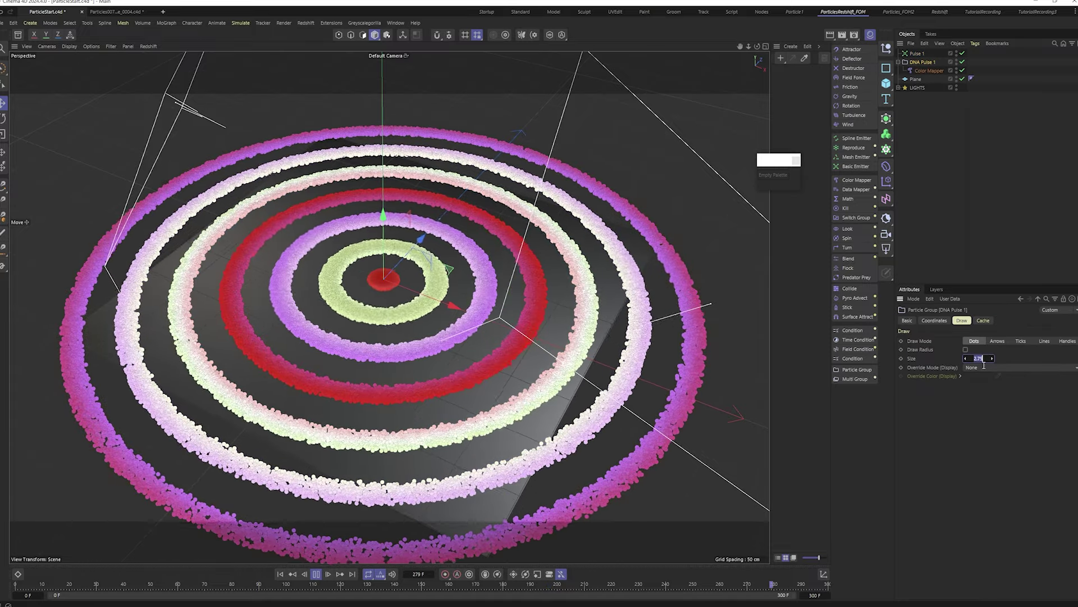
text(1)
key(Return)
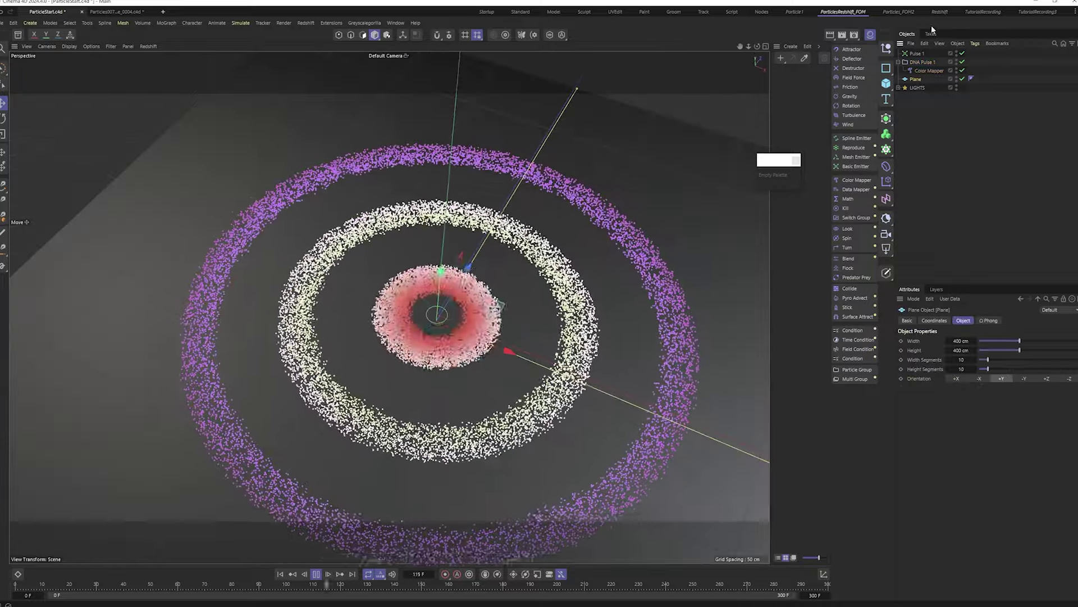
Step: Add a Gravity force, make it a child of DNA Pulse 1, and watch the particles fall from the side
click(923, 63)
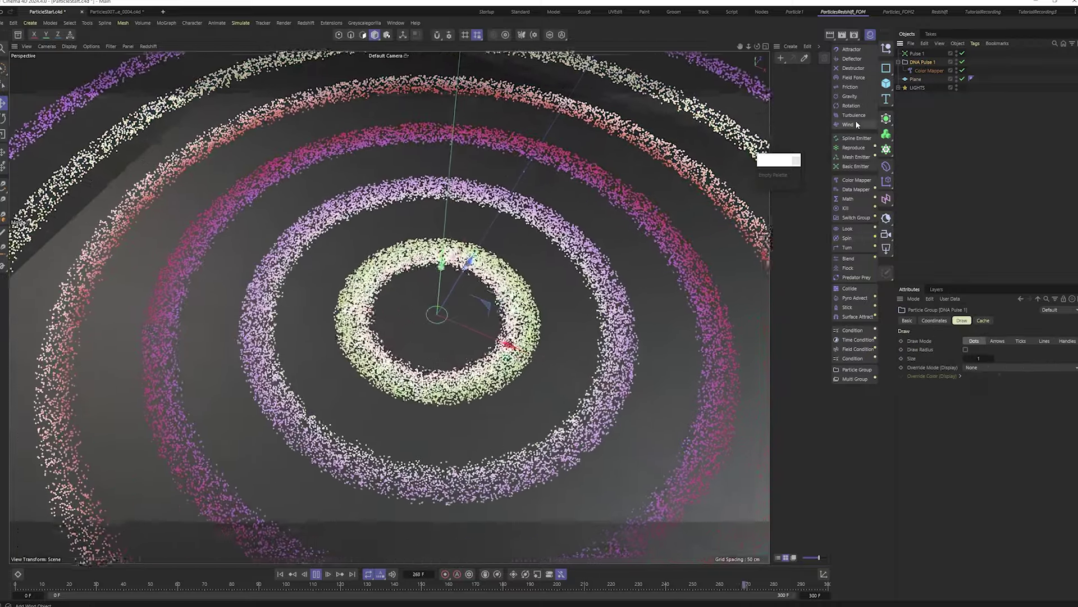
click(849, 97)
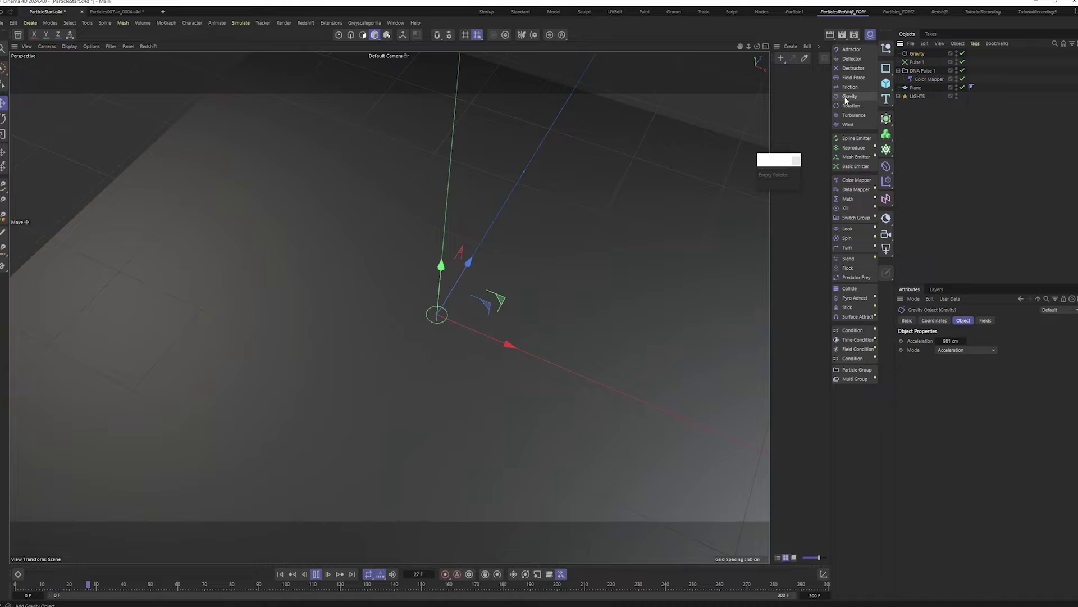
drag(917, 53, 923, 71)
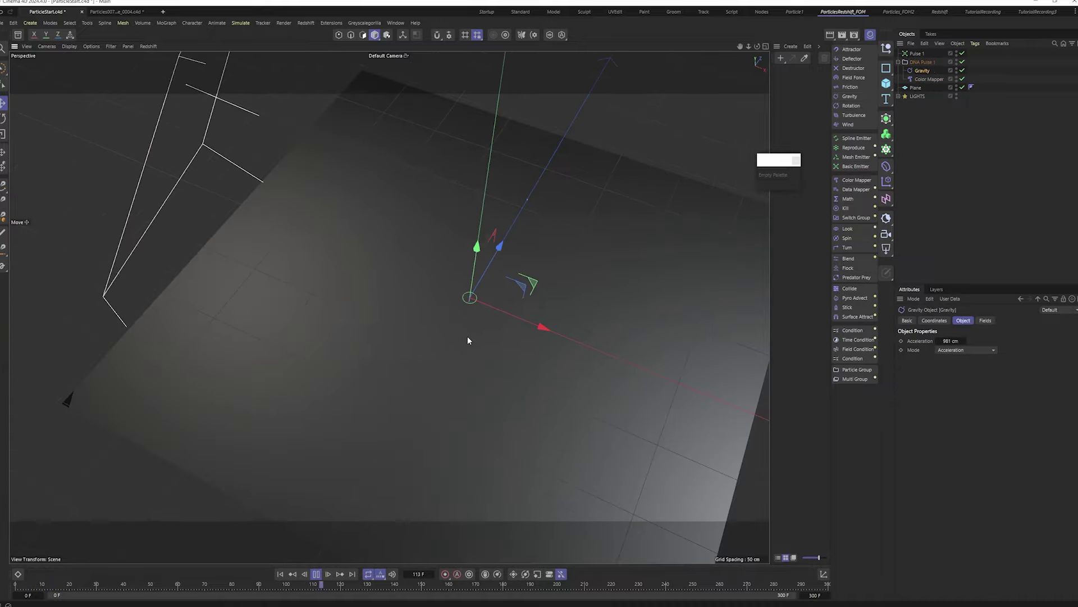
alt+drag(467, 336, 503, 253)
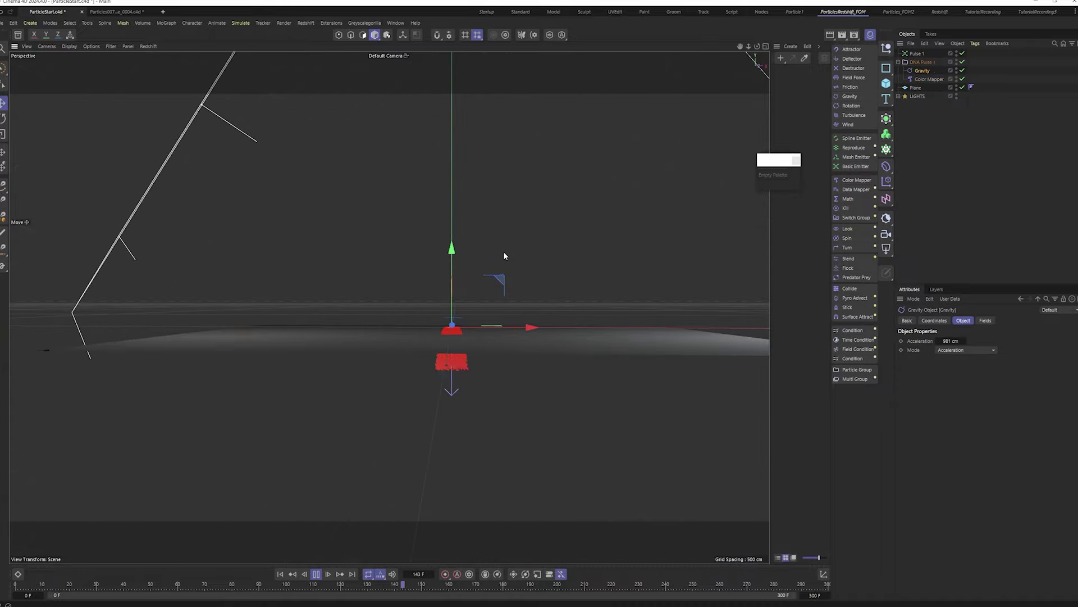
alt+drag(489, 328, 470, 350)
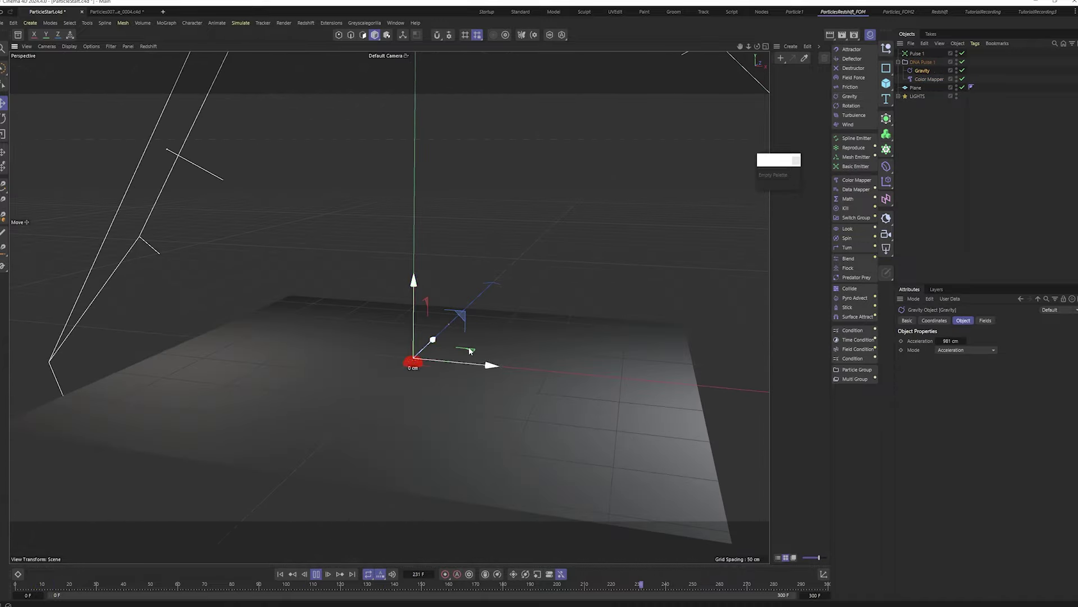
Step: Add a Collider simulation tag to the Plane
right_click(915, 89)
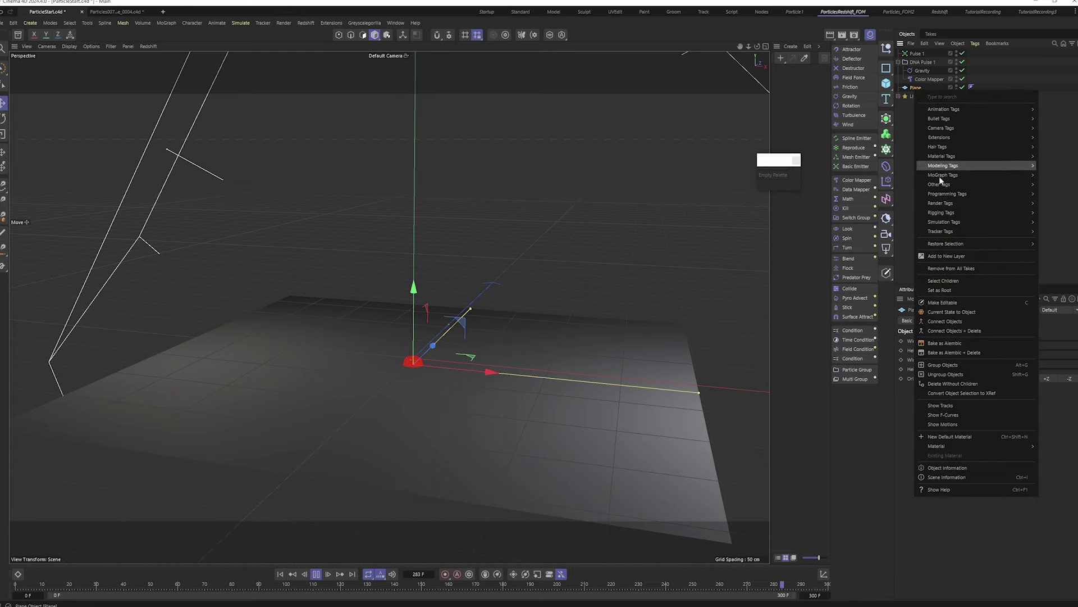
mouse_move(949, 222)
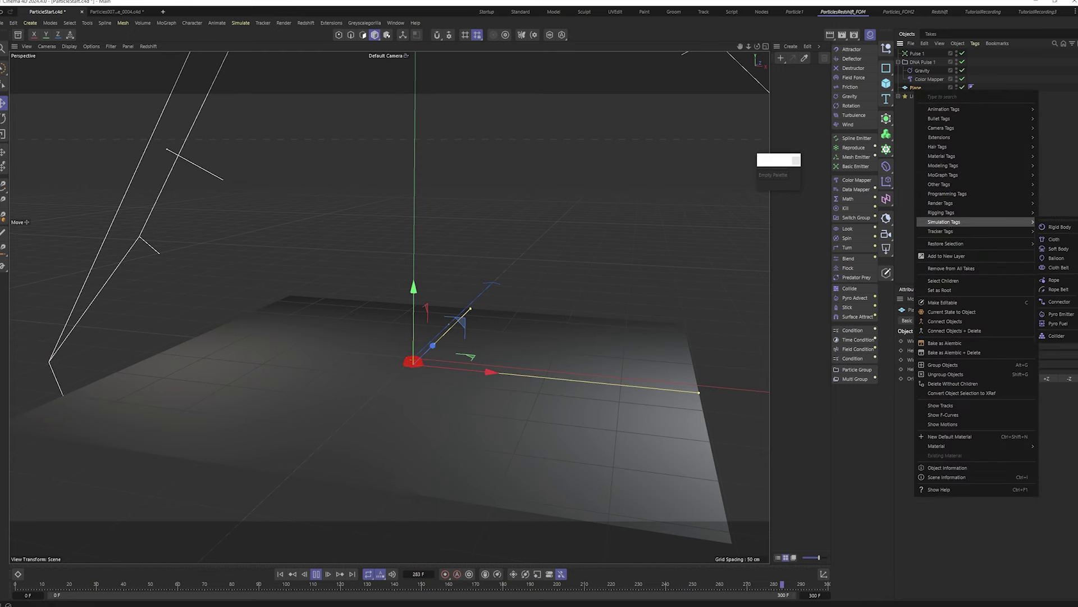
click(1056, 336)
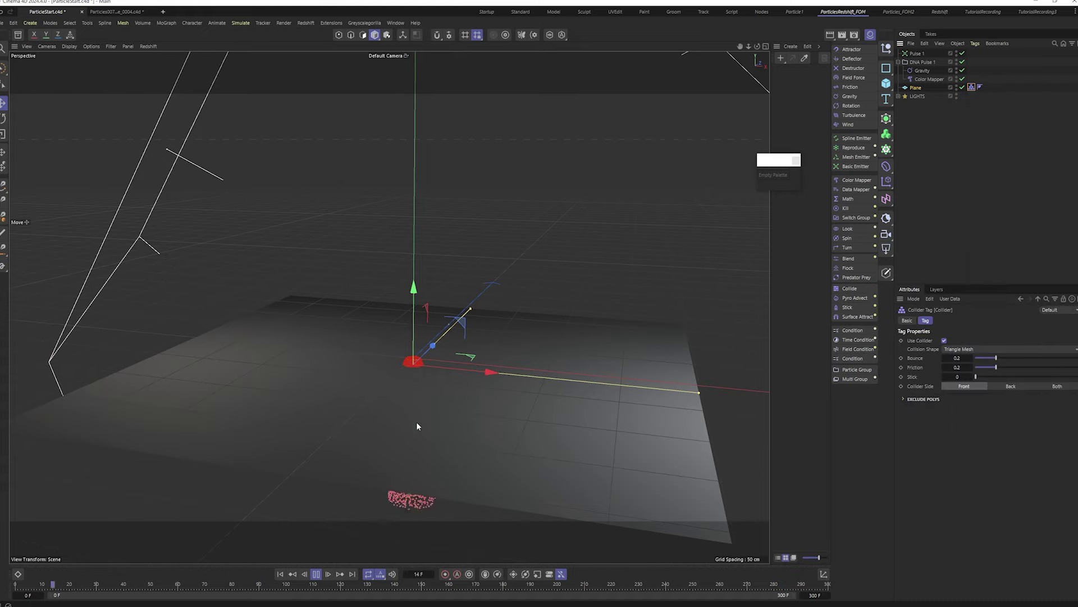
alt+drag(417, 369, 413, 407)
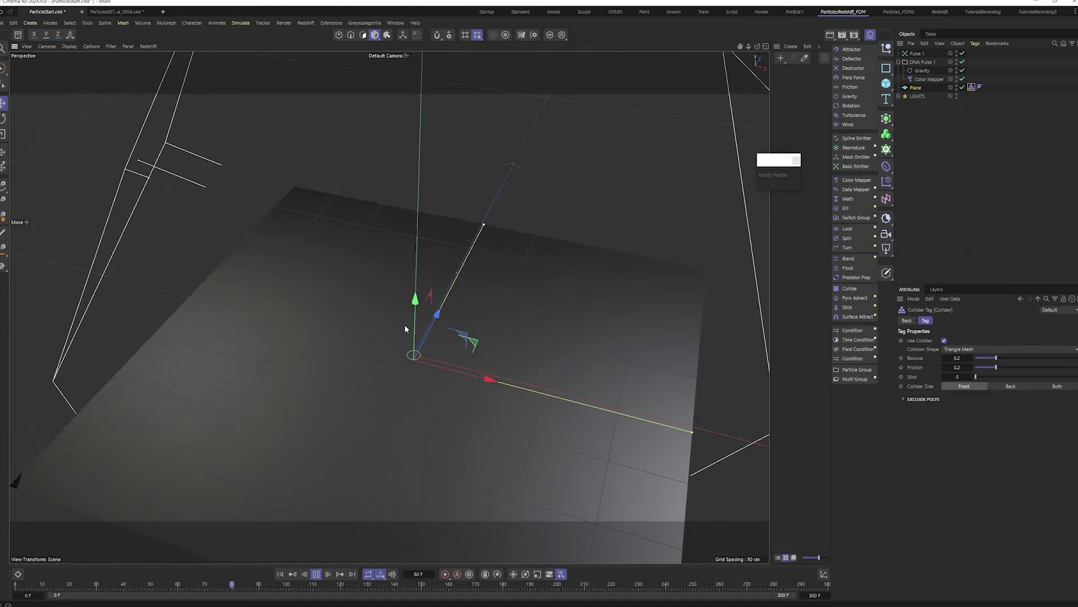
Step: Add a Collide modifier to the DNA Pulse 1 particle group
scroll(404, 326, up, 4)
click(931, 160)
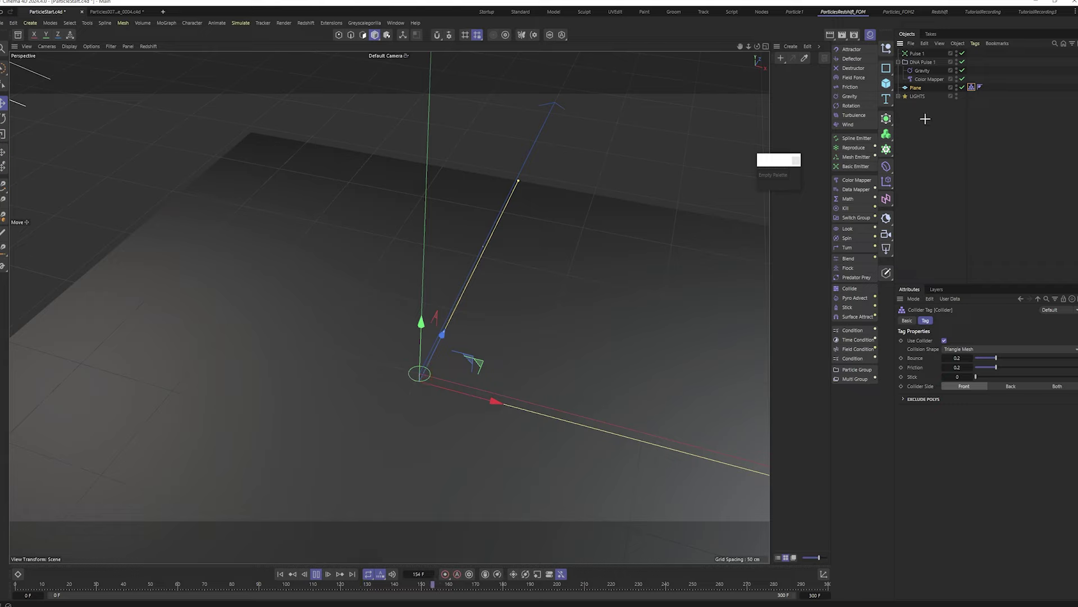
click(851, 288)
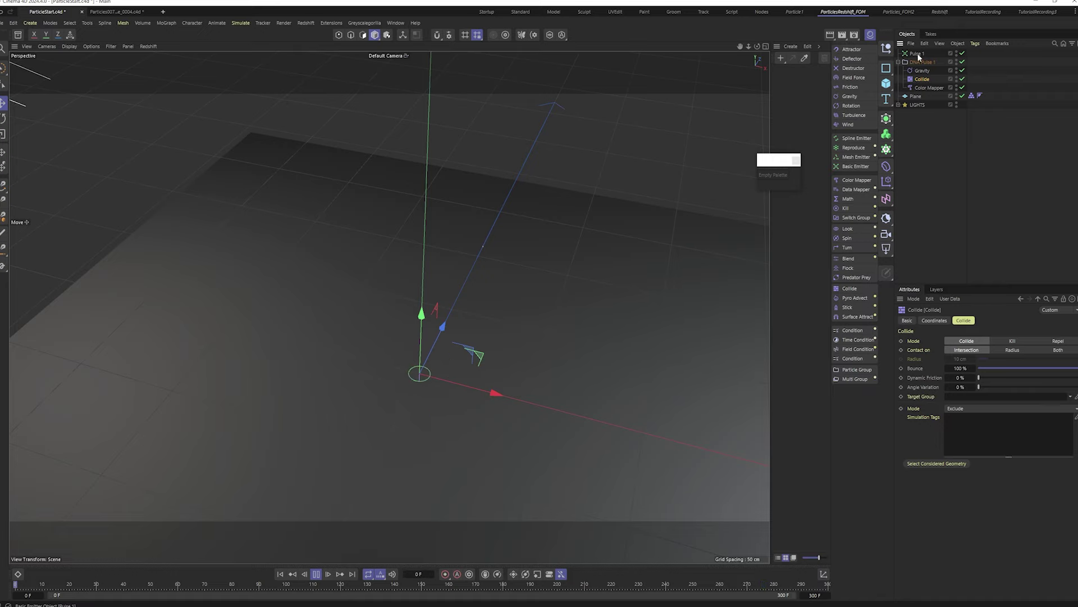
Step: Lower the Plane slightly beneath the emitter and watch how the particles land on it
click(918, 54)
alt+drag(454, 393, 454, 329)
click(436, 436)
scroll(432, 406, up, 2)
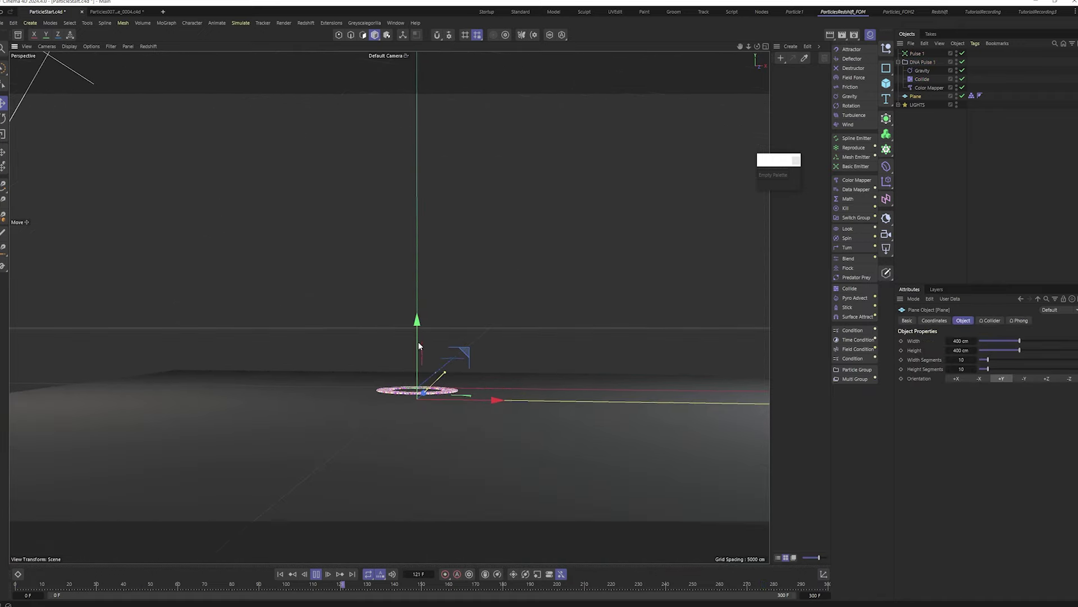
drag(416, 332, 405, 184)
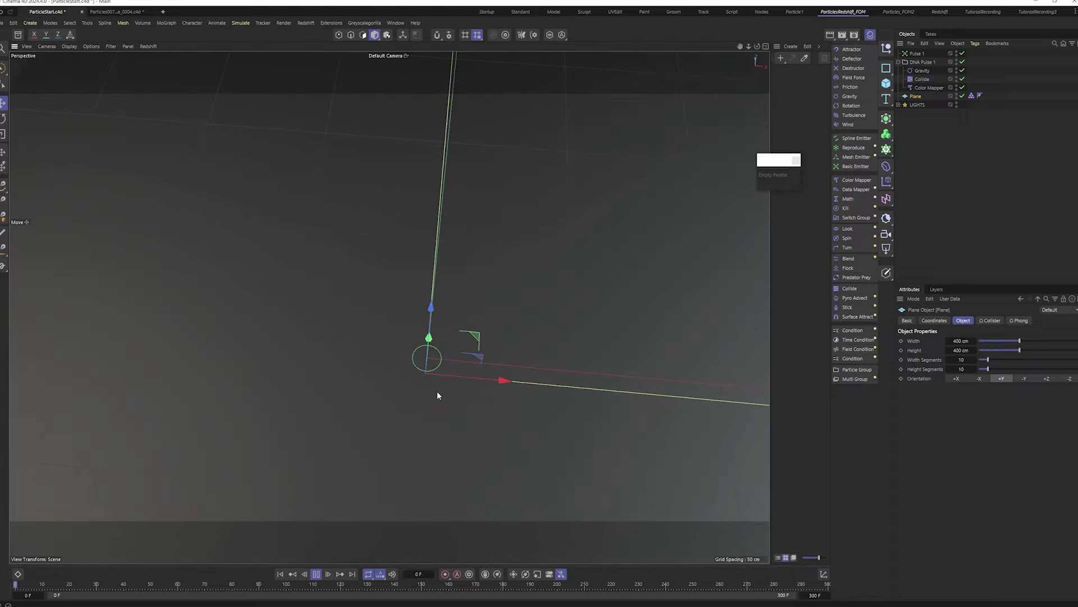
alt+drag(438, 392, 455, 318)
alt+drag(433, 380, 614, 299)
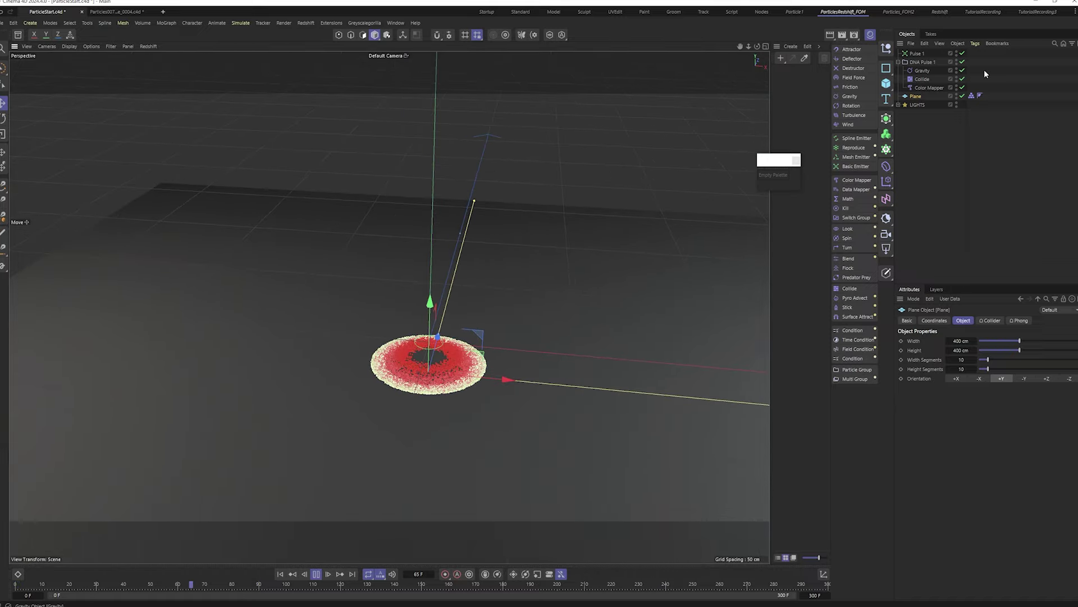
Step: Set Friction to 0 in the Plane's Collider tag and replay the simulation from the start
click(973, 96)
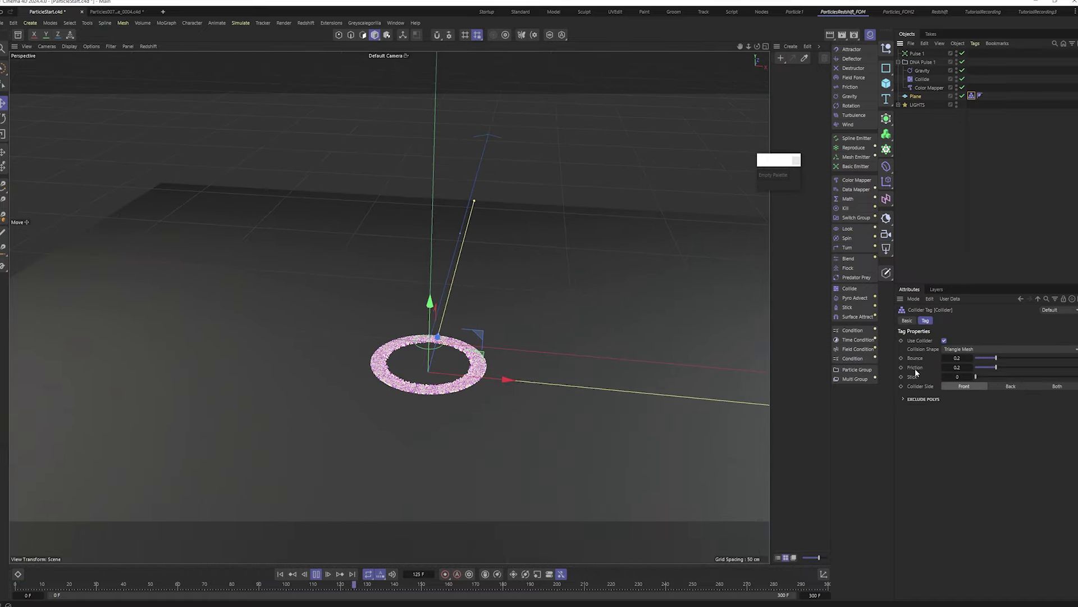
click(921, 79)
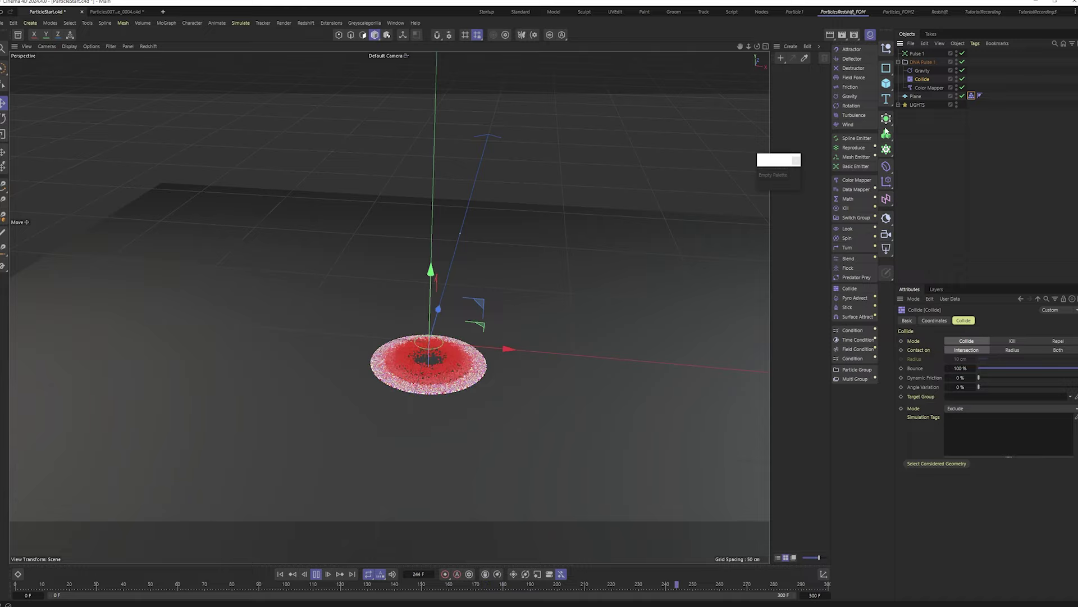
click(917, 65)
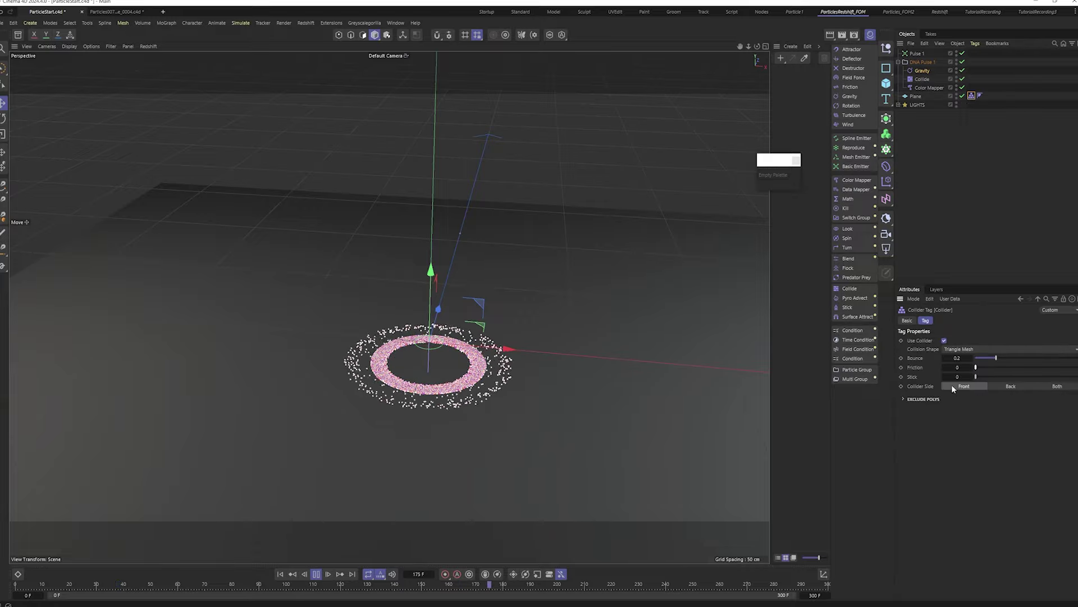
click(280, 574)
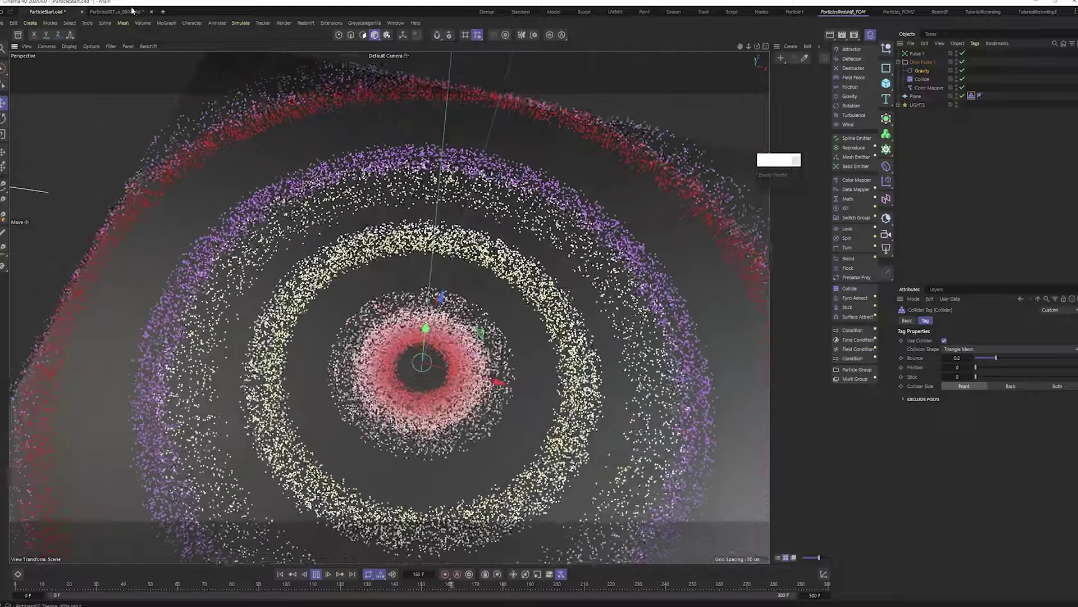
Step: Switch to the other open particle project, Particles007, and examine the spacing of its particle rings up close
click(129, 11)
alt+drag(521, 355, 541, 296)
scroll(506, 180, up, 4)
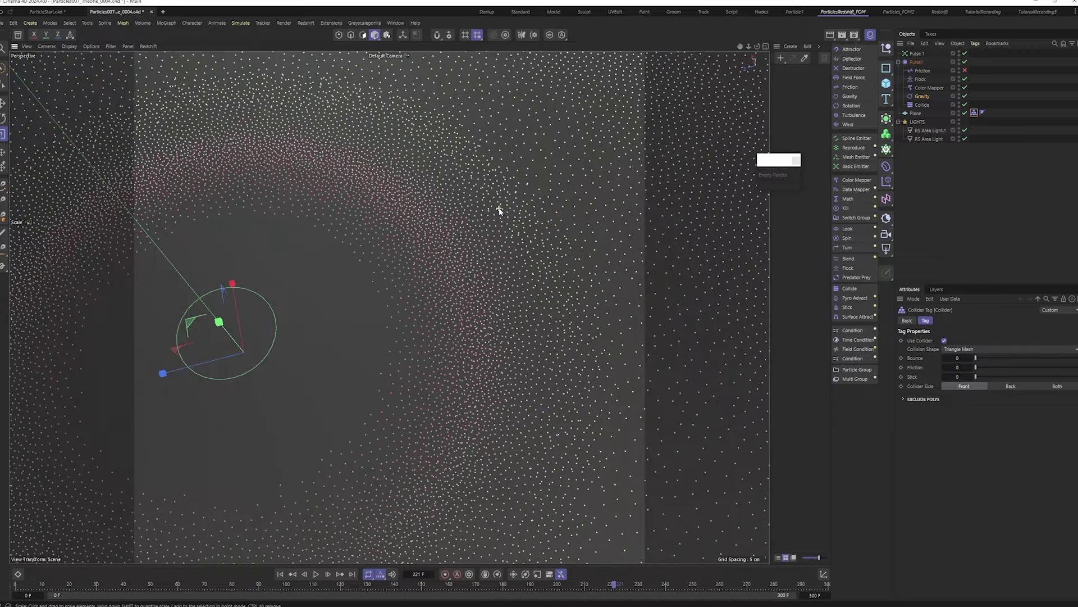
scroll(434, 164, down, 5)
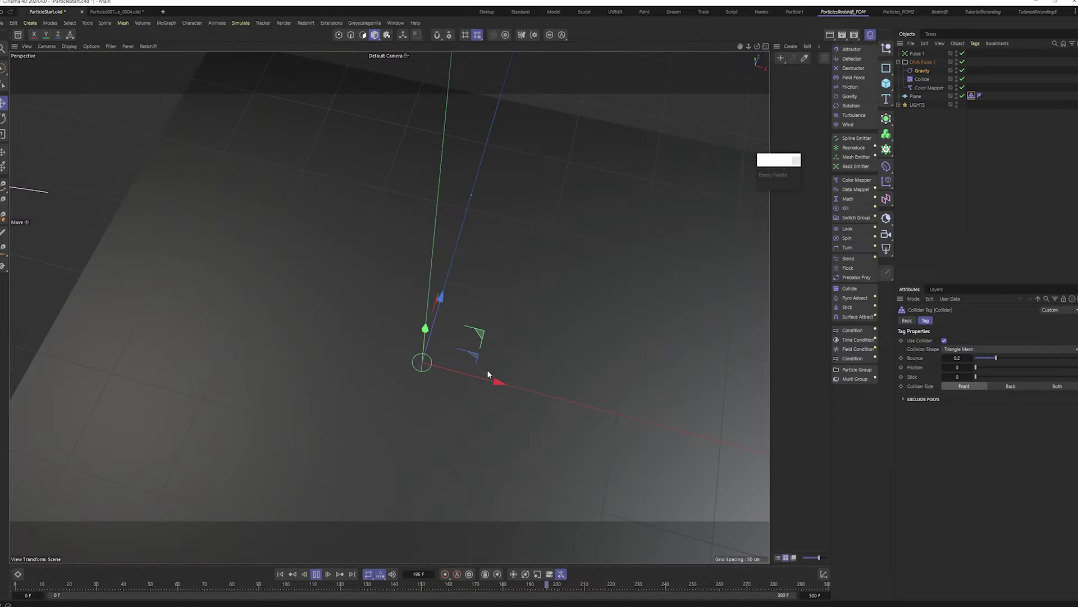
Step: Return to the ParticleStart project, replay the simulation and check the particle rings in the Redshift RenderView
alt+middle_drag(488, 370, 447, 260)
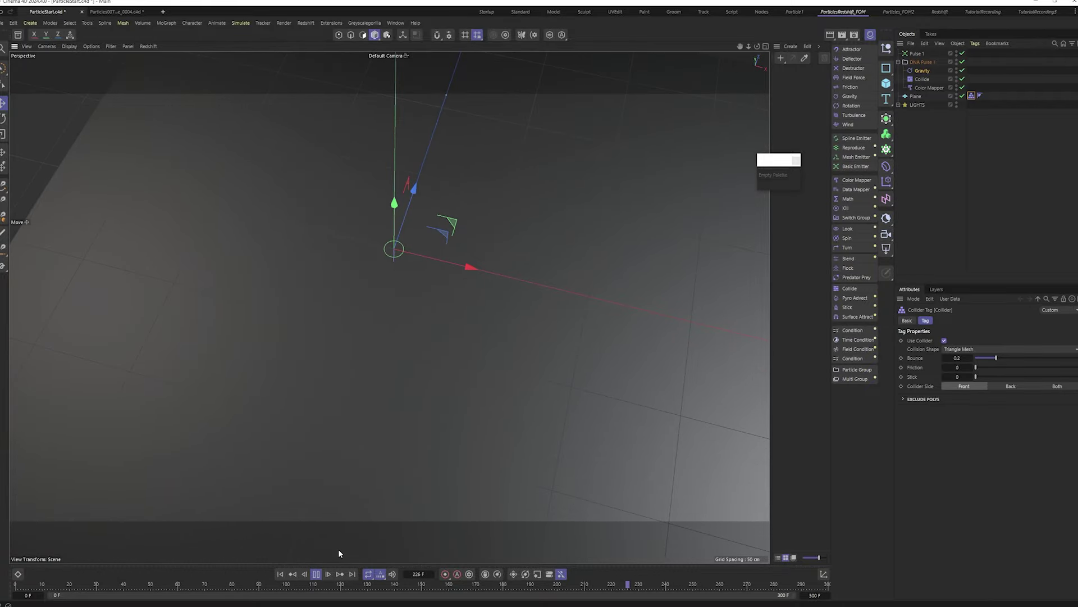
click(317, 574)
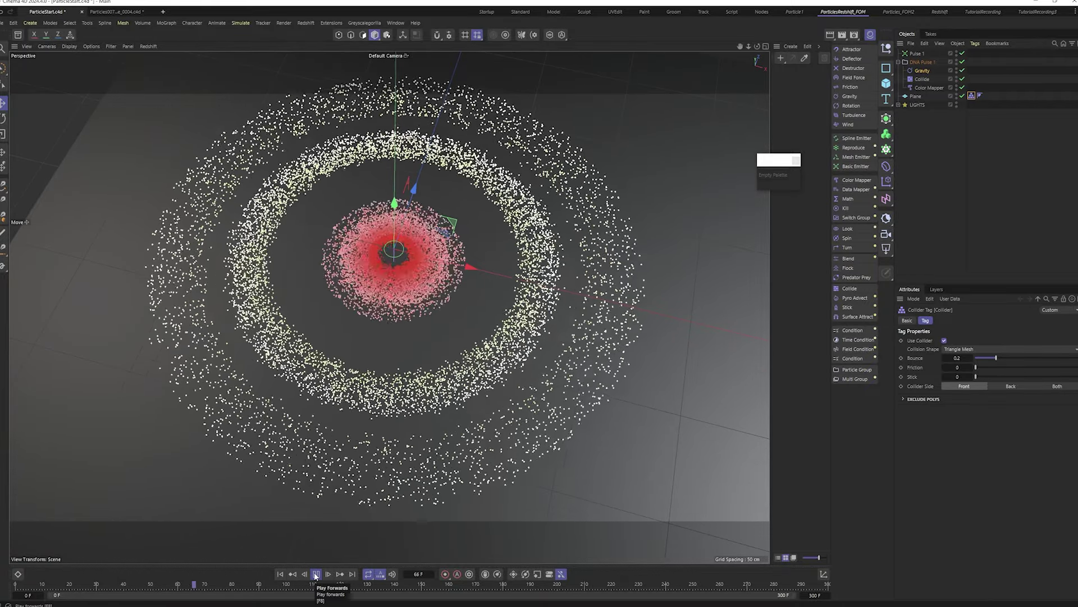
click(316, 574)
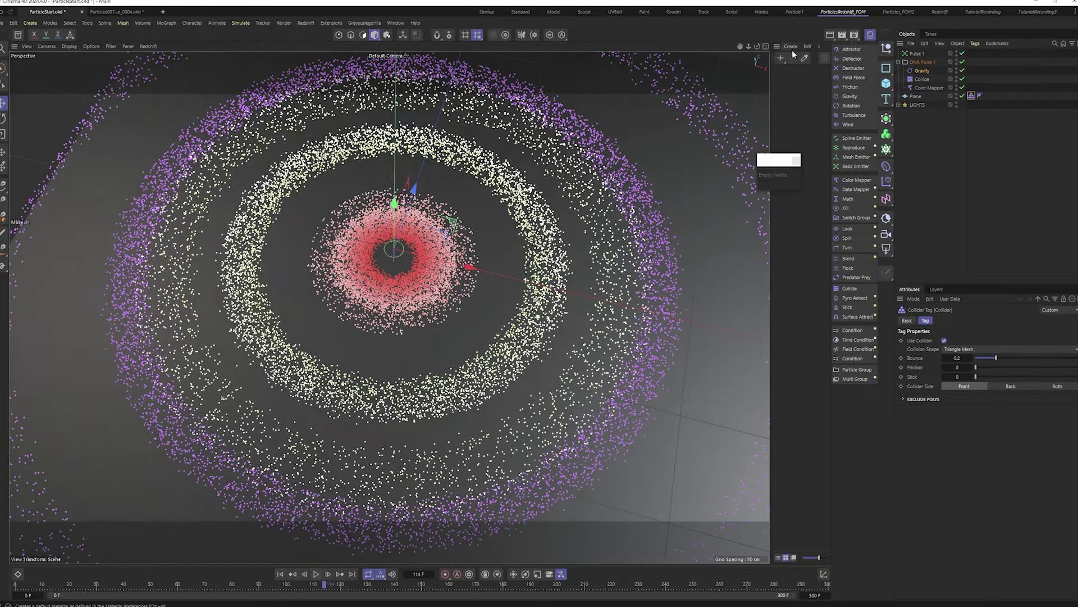
click(839, 14)
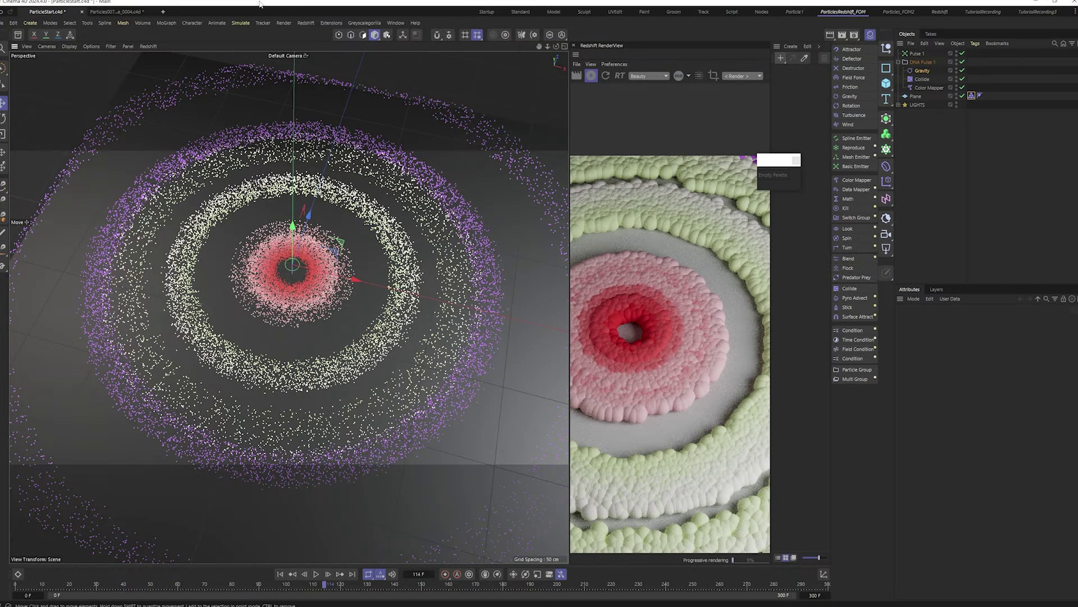
click(839, 14)
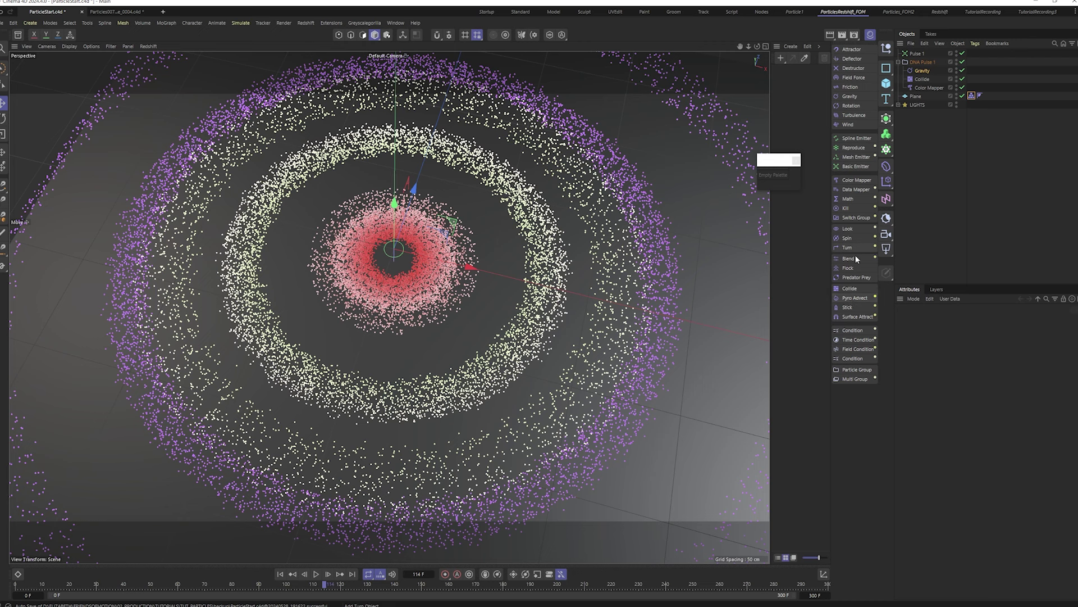
Step: Add a Flock modifier to the DNA Pulse 1 group and order the modifiers as Flock, Color Mapper, Gravity, Collide
click(848, 267)
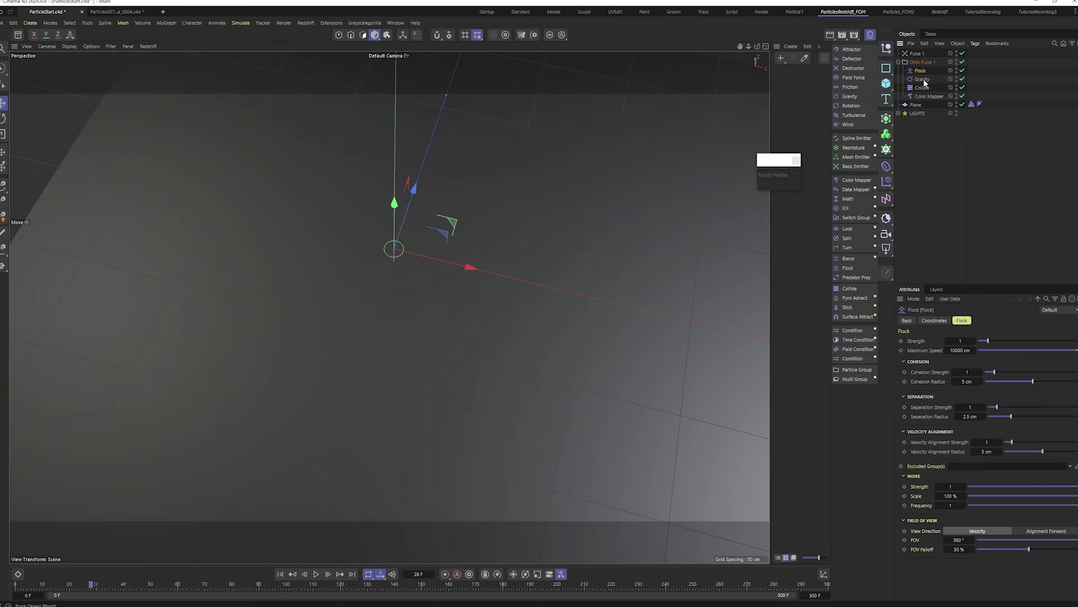
drag(918, 82, 926, 104)
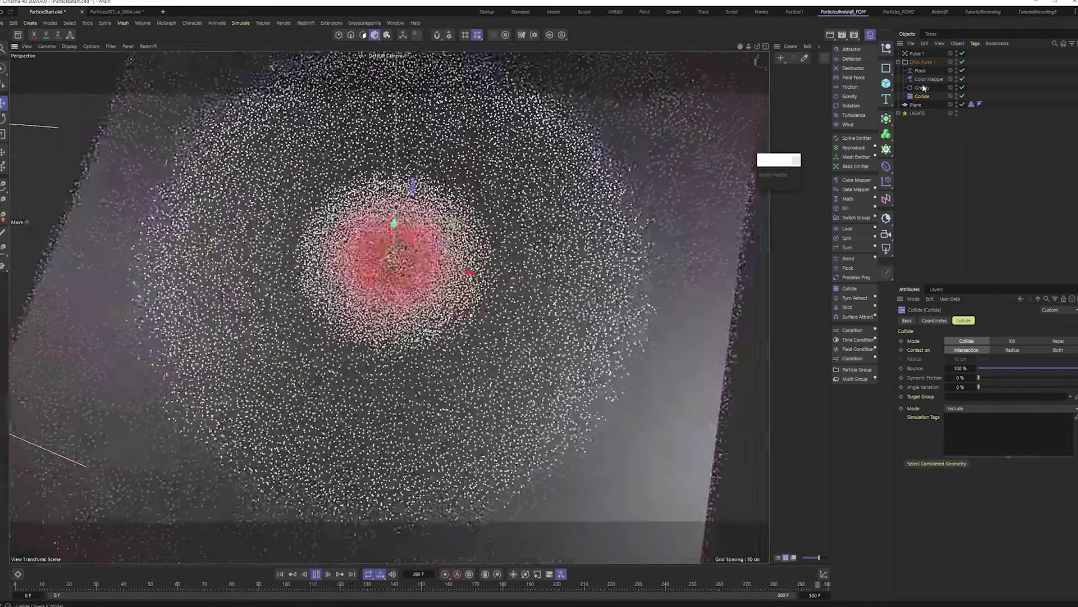
Step: Set the Flock modifier's Separation Strength and Radius to 0, Cohesion Radius to 2.1 cm and Cohesion Strength to 10
click(921, 71)
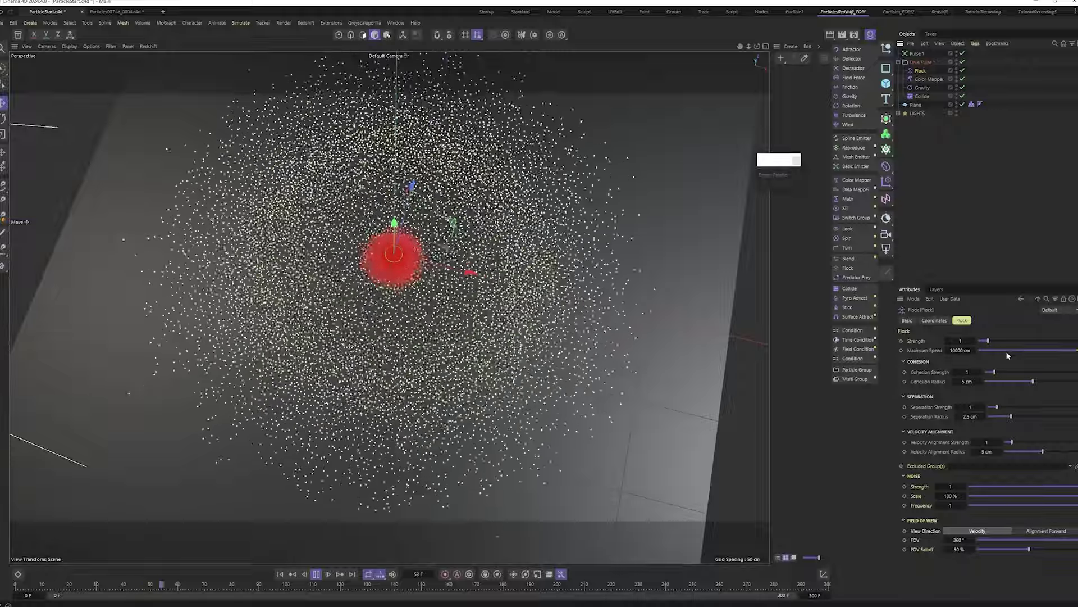
drag(1029, 381, 989, 416)
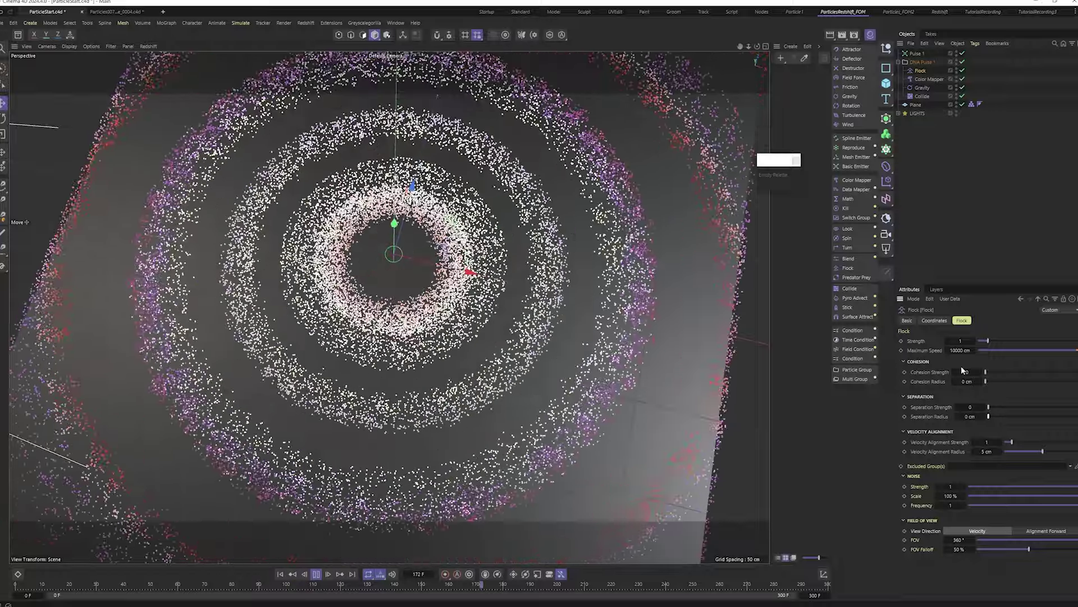
drag(985, 373, 1005, 381)
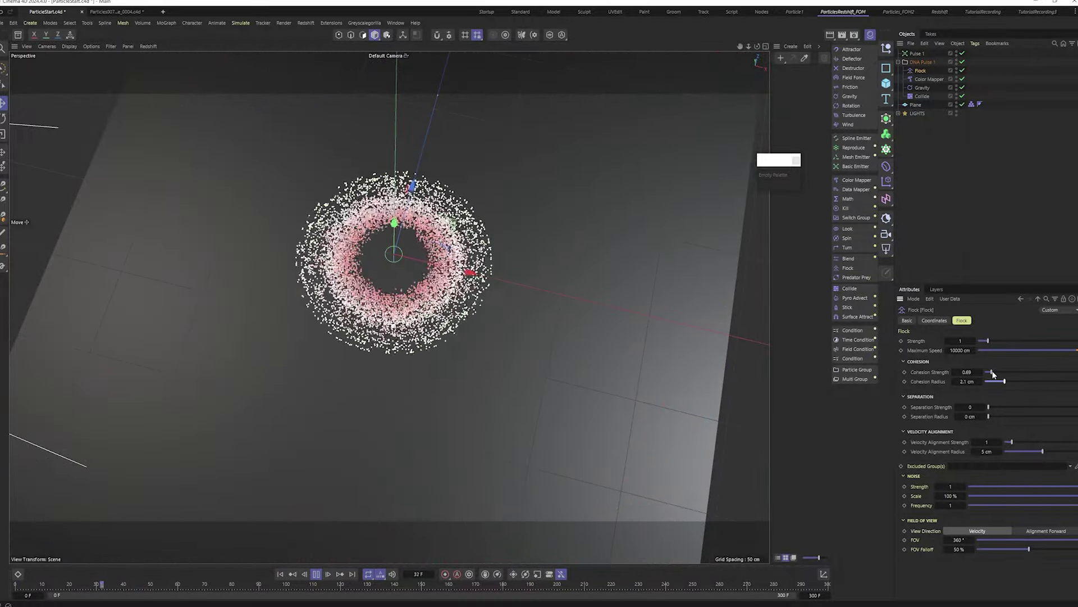
drag(992, 375, 1077, 372)
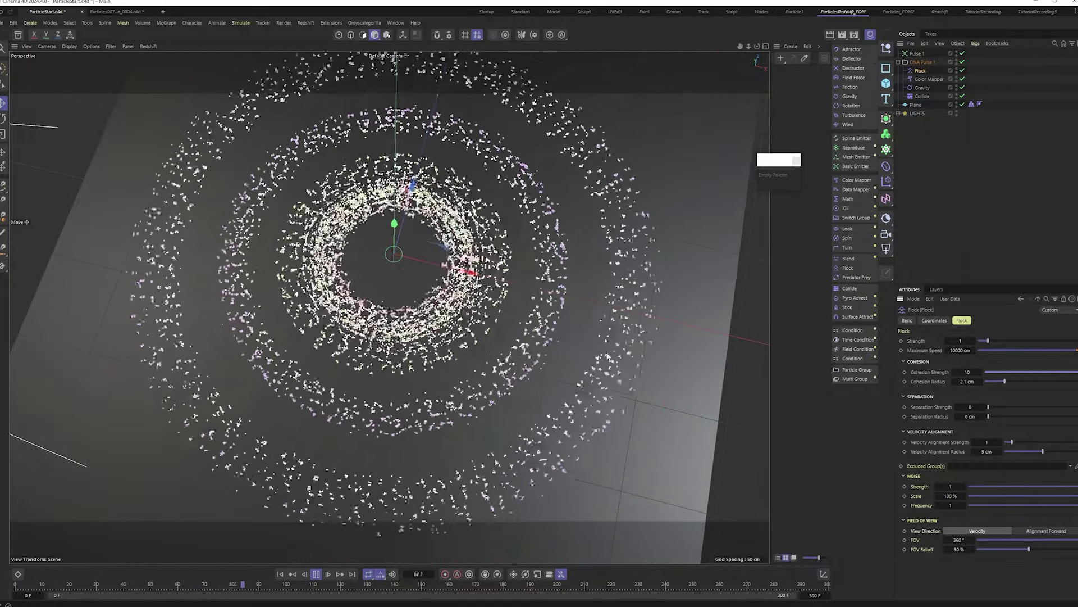
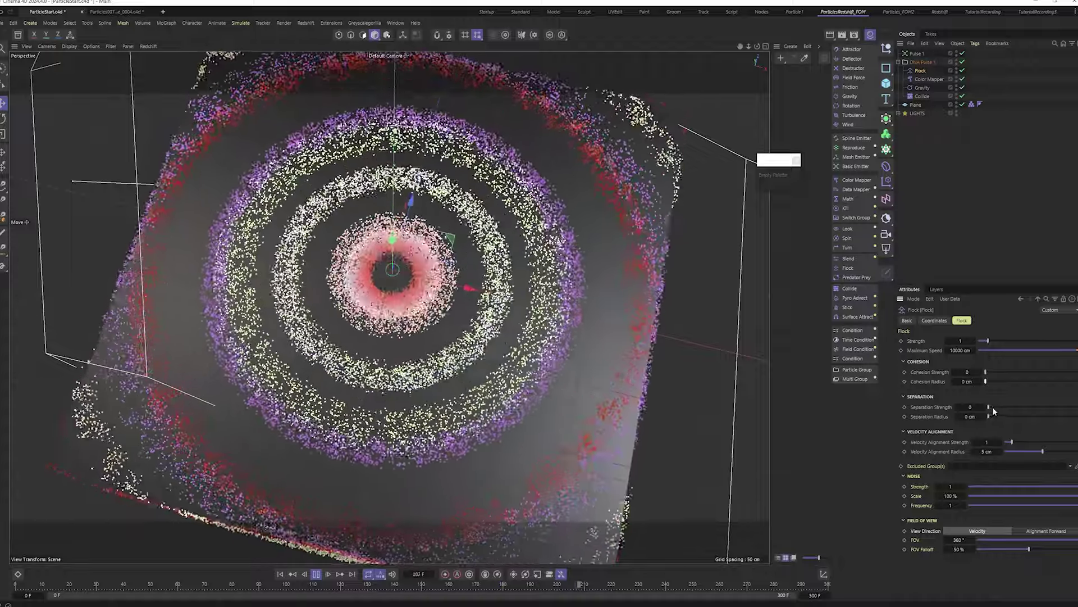
Step: Set the Flock modifier's Separation Strength to 0.5 and Separation Radius to 2 cm
click(992, 407)
drag(990, 416, 999, 416)
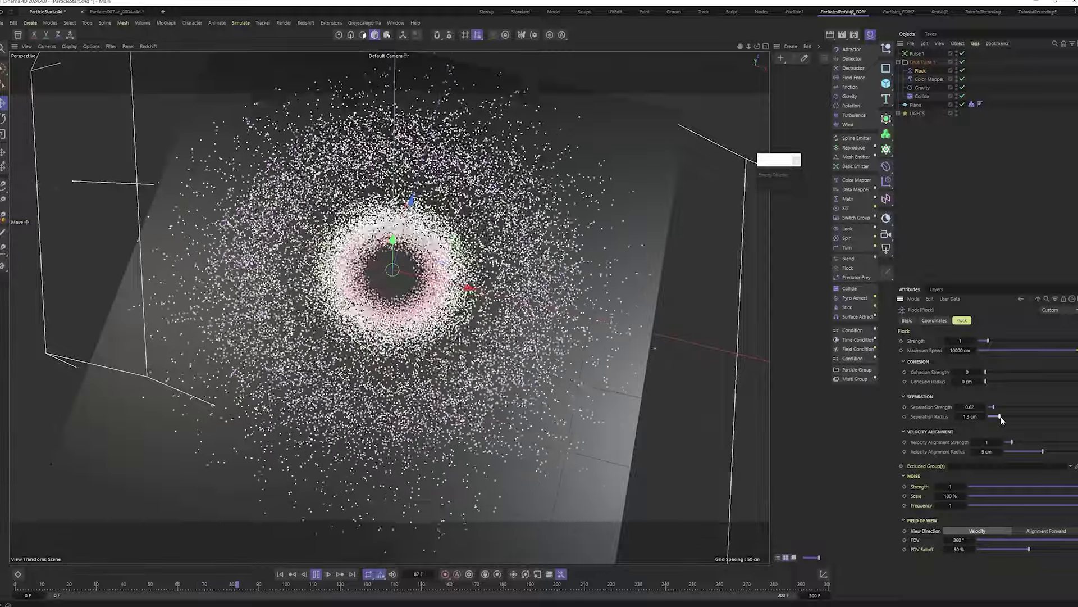
double_click(970, 416)
text(2)
key(Return)
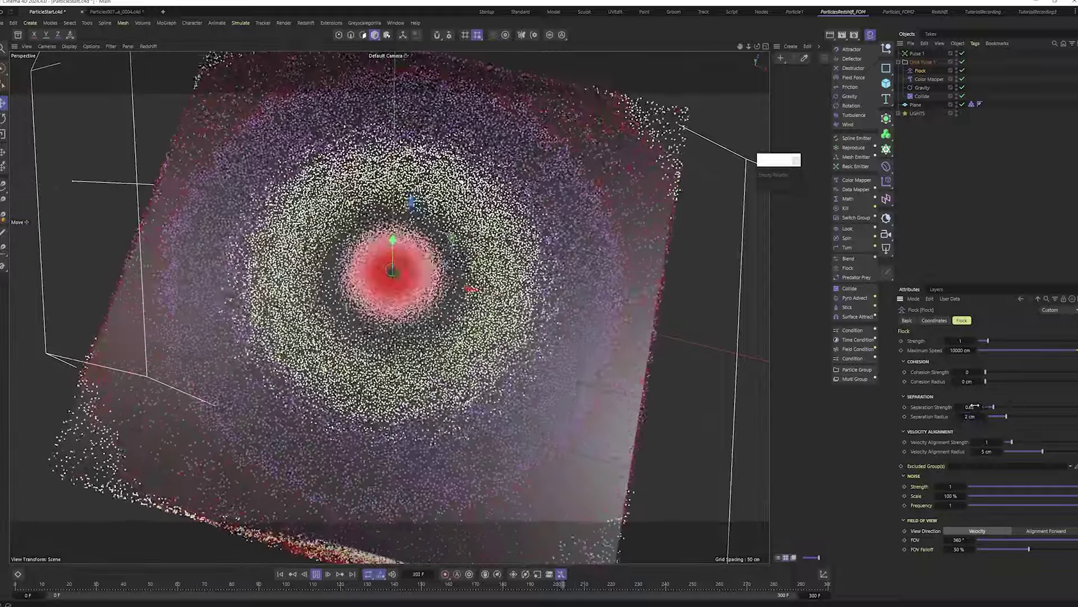
double_click(972, 406)
text(.5)
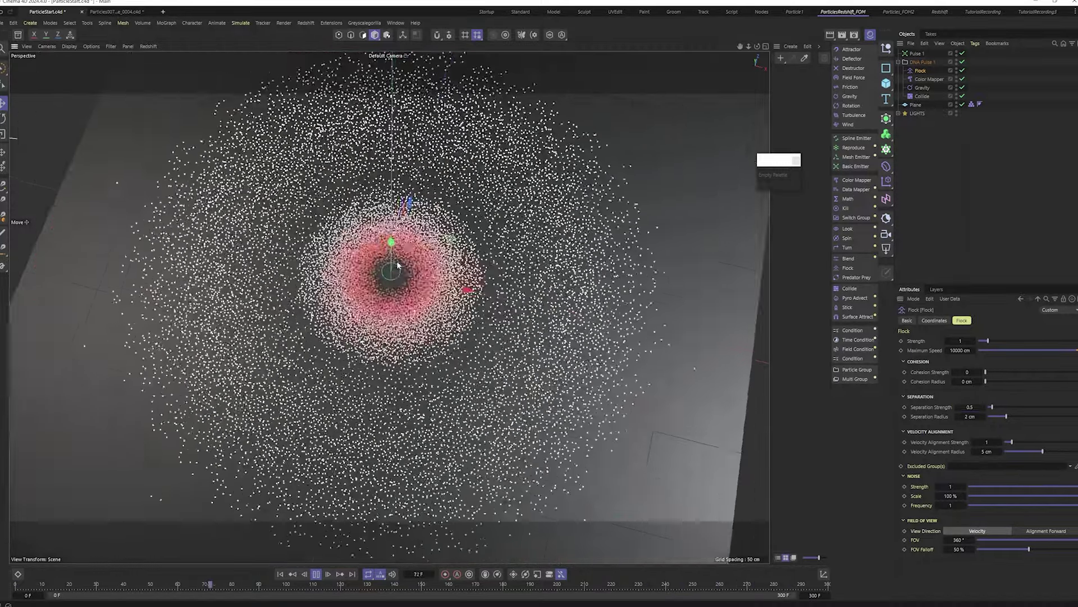
Step: Examine the pulsing rings from a lower angle, pause the playback and show them in the Redshift RenderView
alt+drag(398, 263, 400, 305)
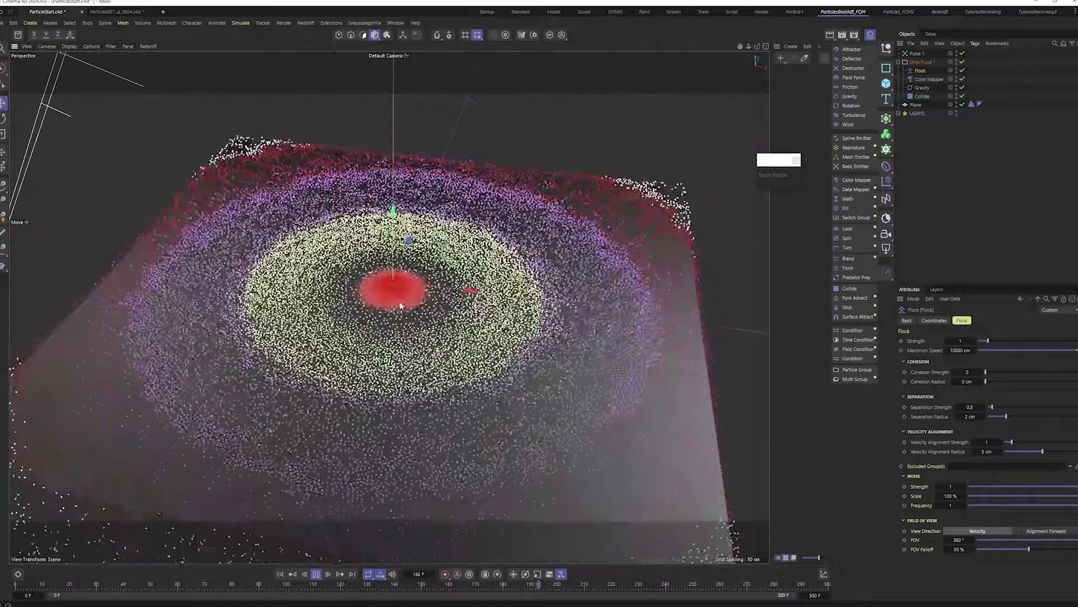
scroll(400, 304, down, 2)
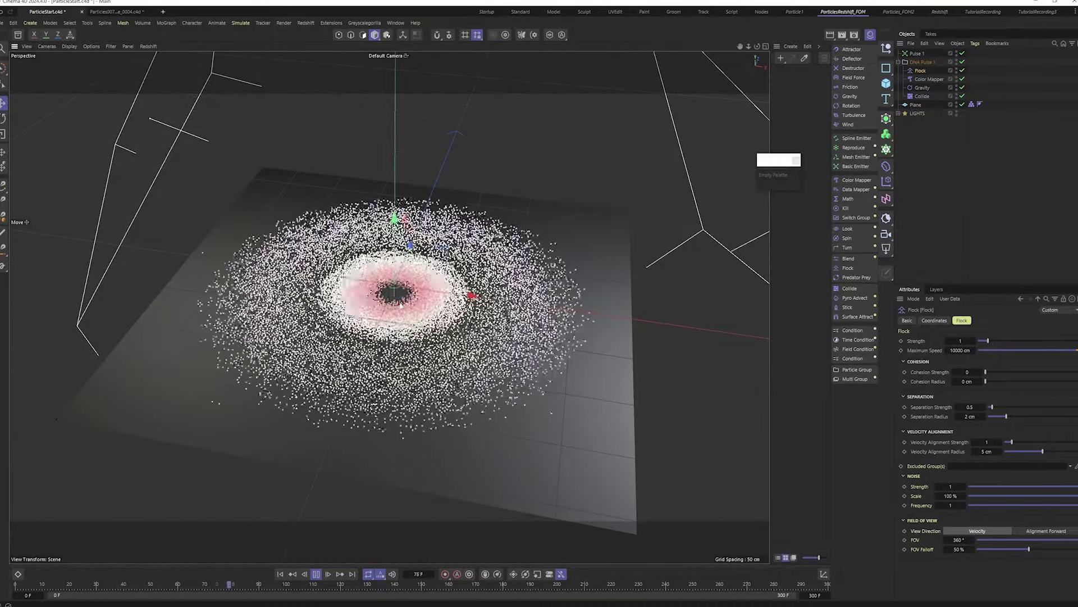
scroll(401, 305, up, 2)
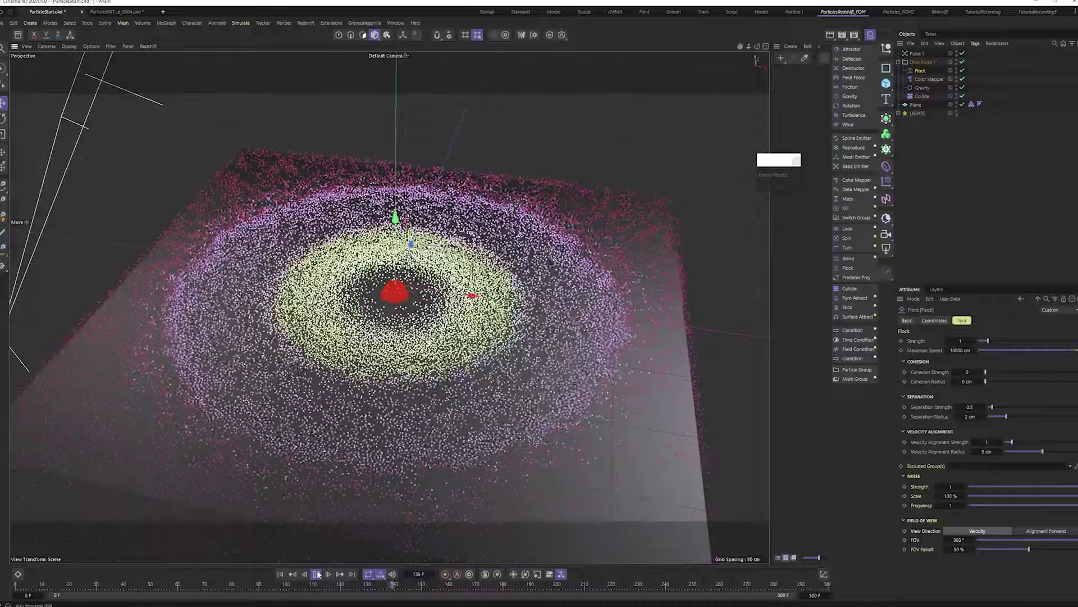
click(318, 573)
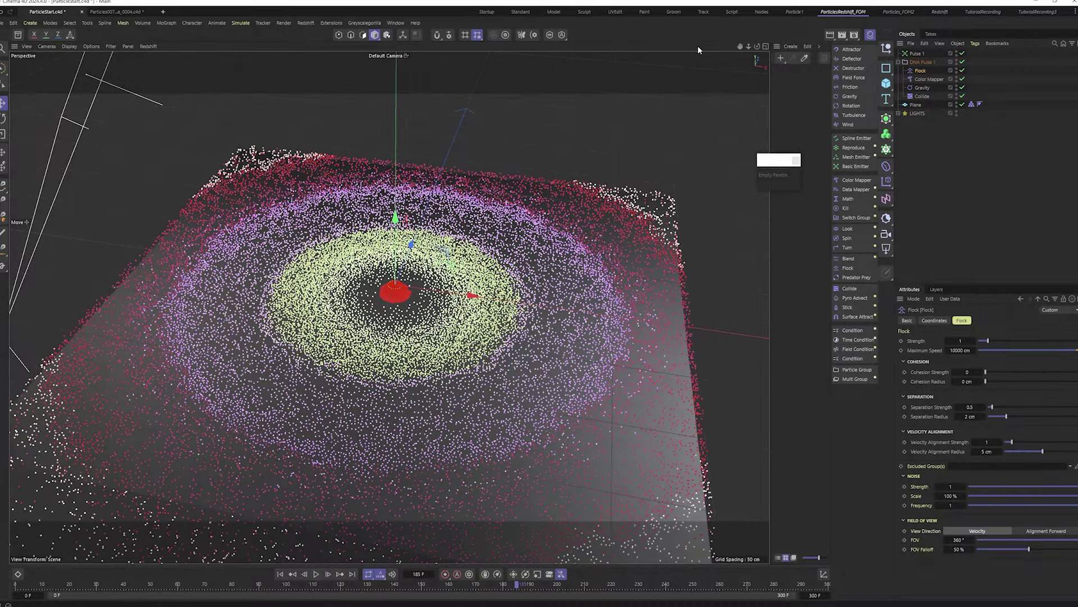
click(838, 12)
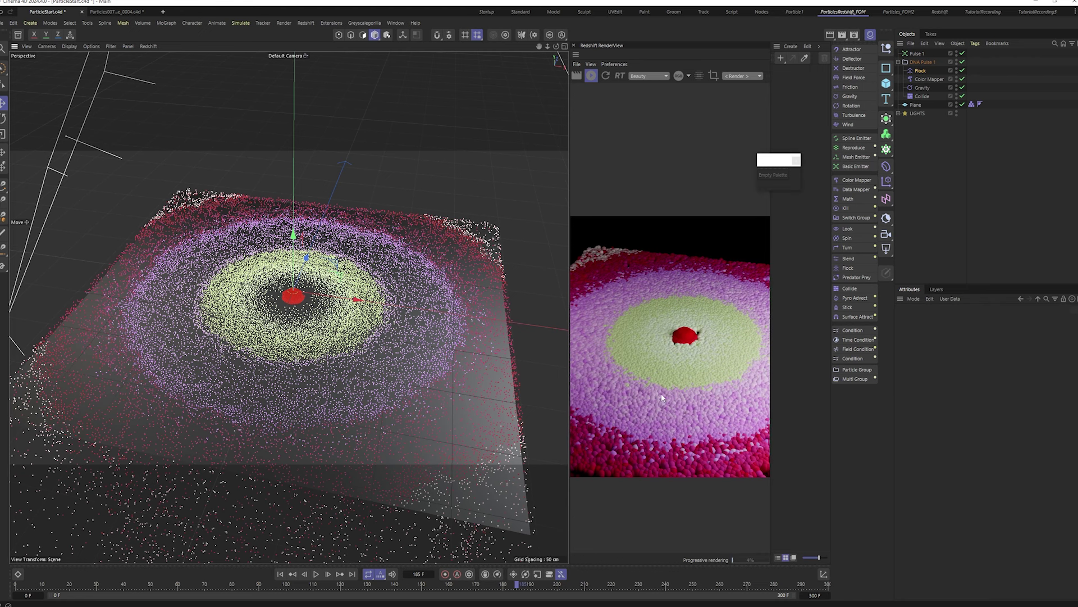
Step: Set the Pulse 1 emitter's particle radius to 0.3 cm
click(917, 53)
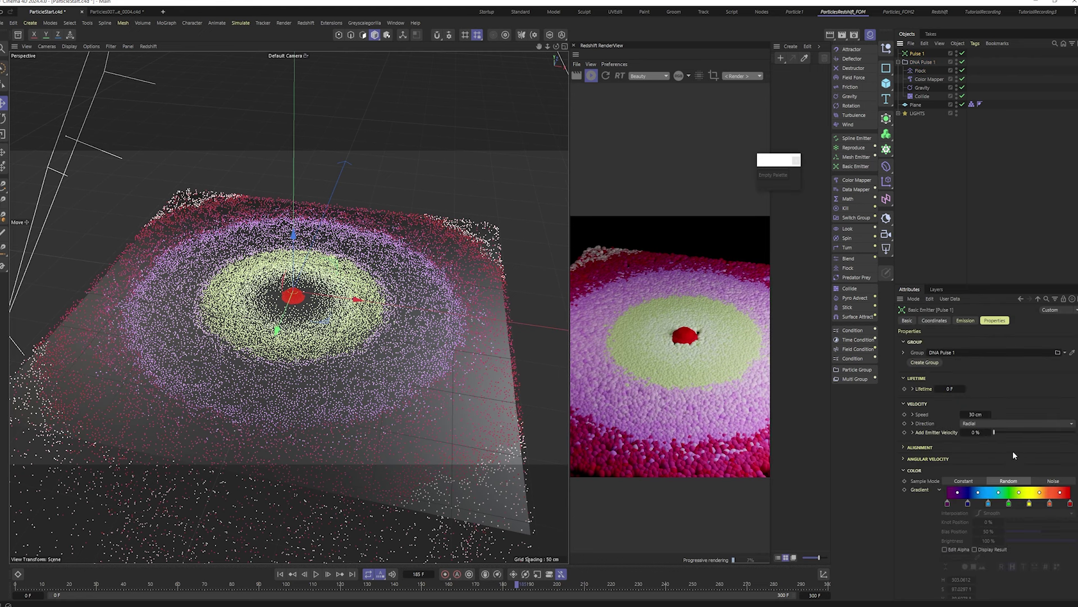
scroll(1012, 450, down, 2)
click(945, 588)
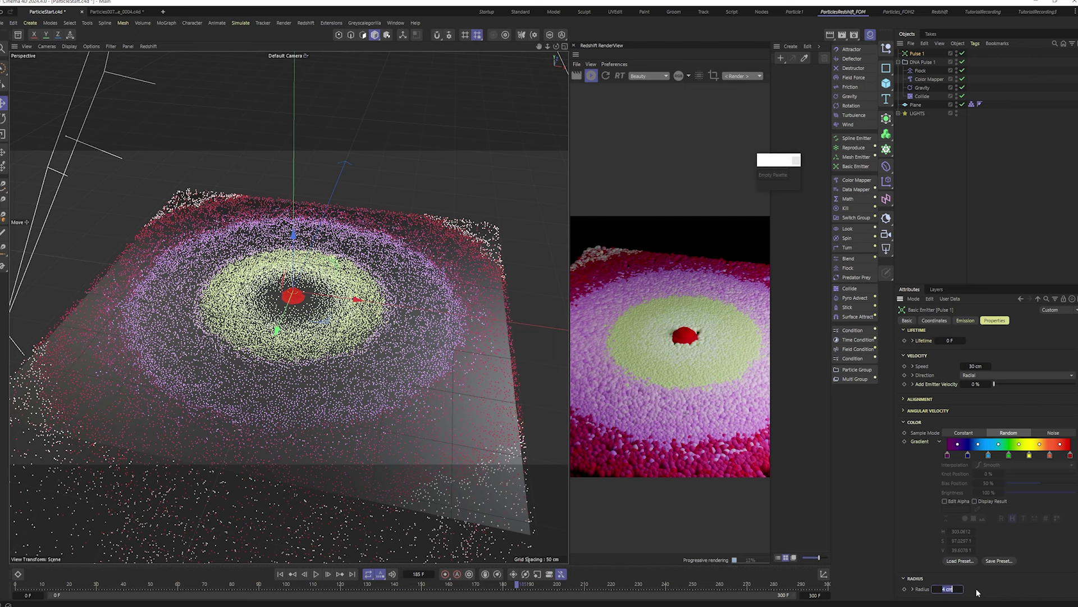
text(0.5)
key(Return)
key(Return)
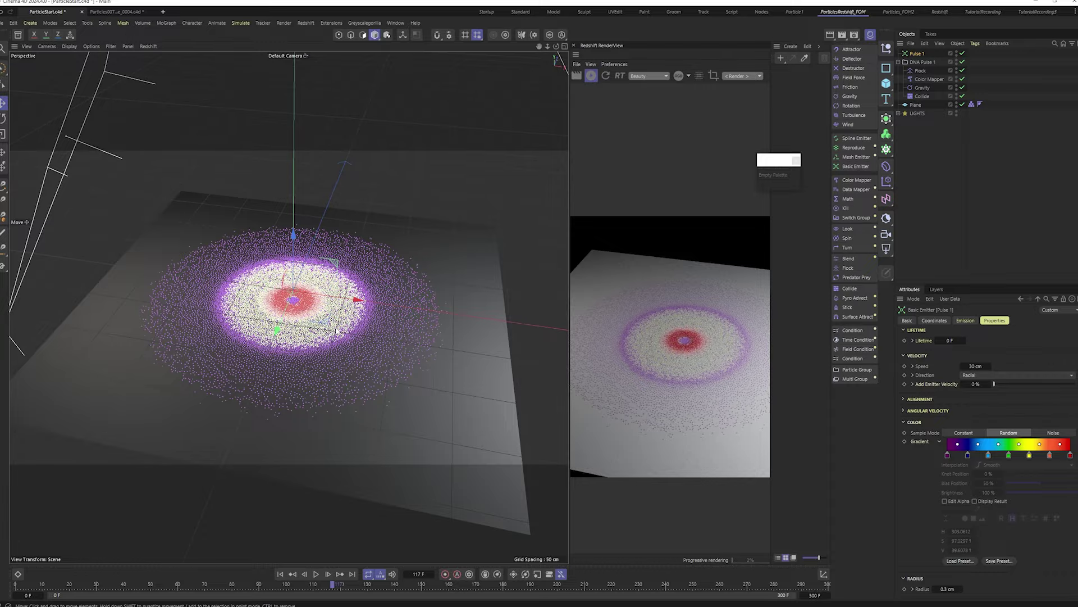
Step: Set the Pulse 1 emitter's particle radius to 0.4 cm and replay the simulation from the first frame
scroll(291, 308, up, 6)
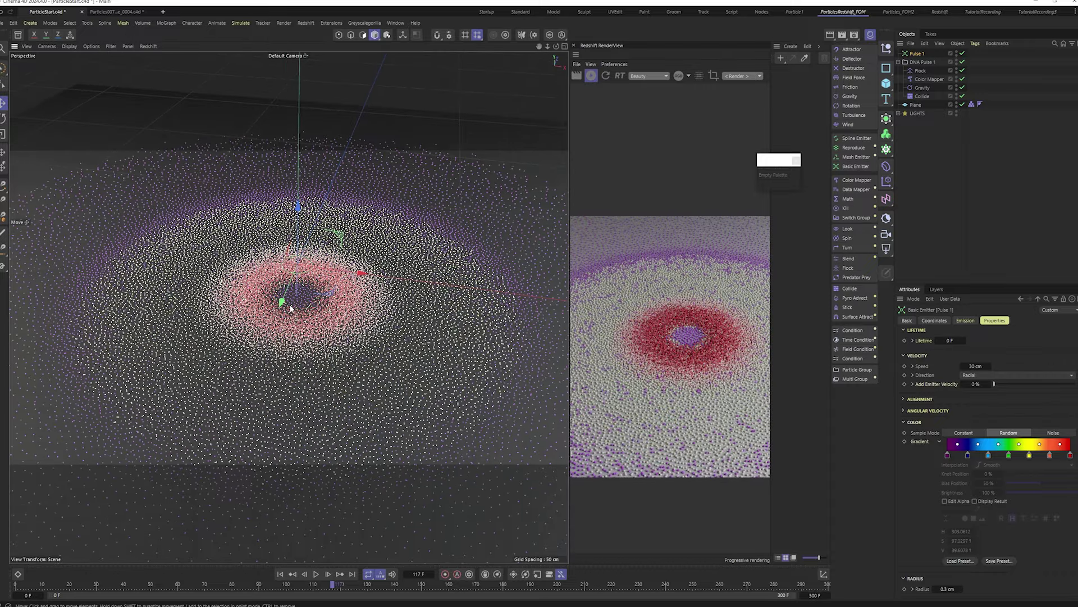
alt+drag(291, 308, 294, 340)
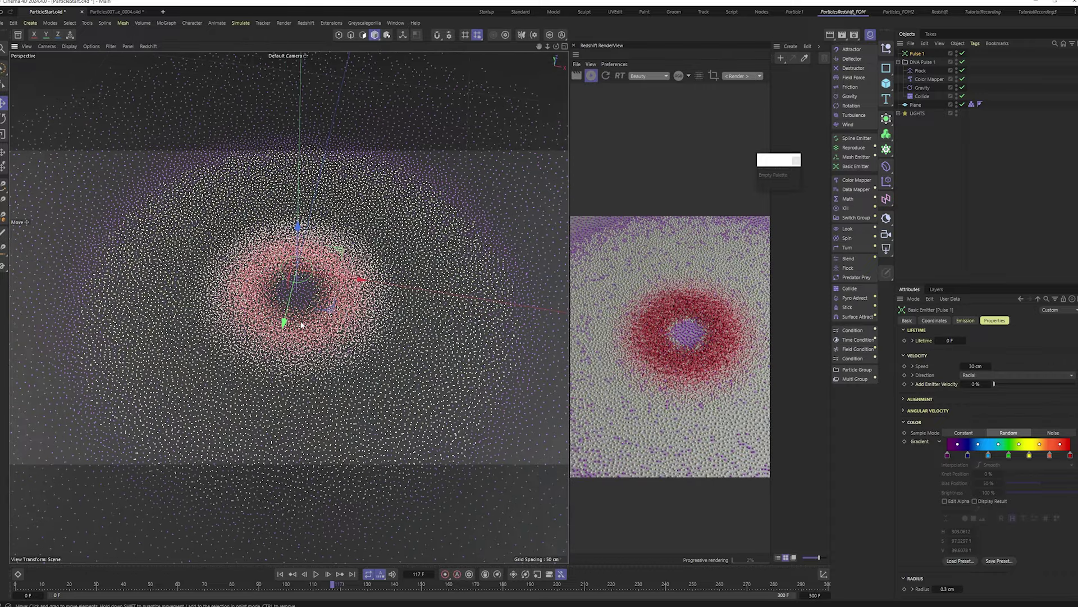
scroll(302, 325, down, 2)
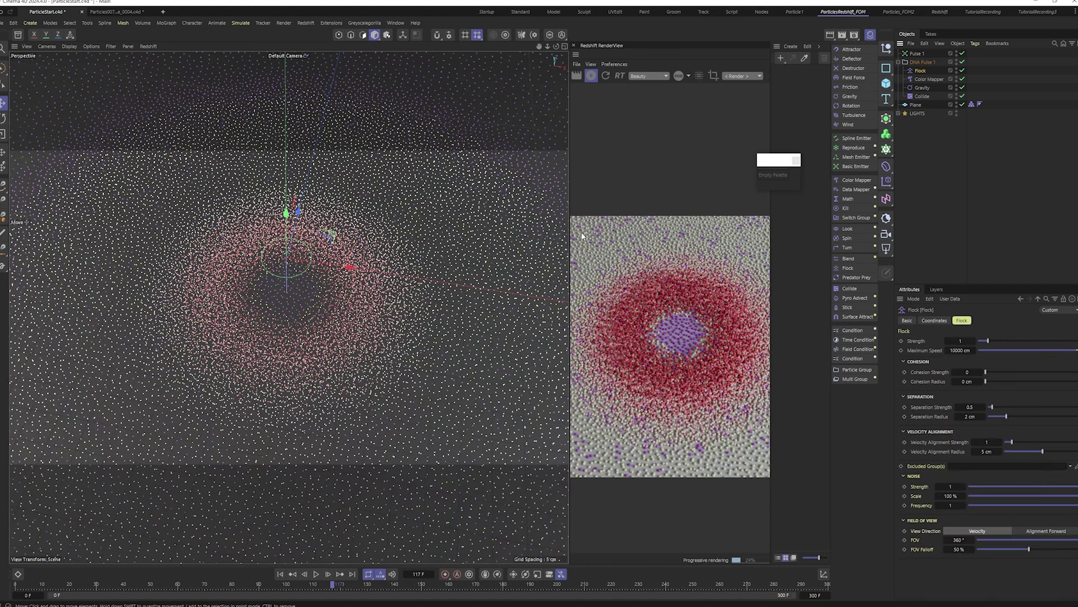
click(922, 55)
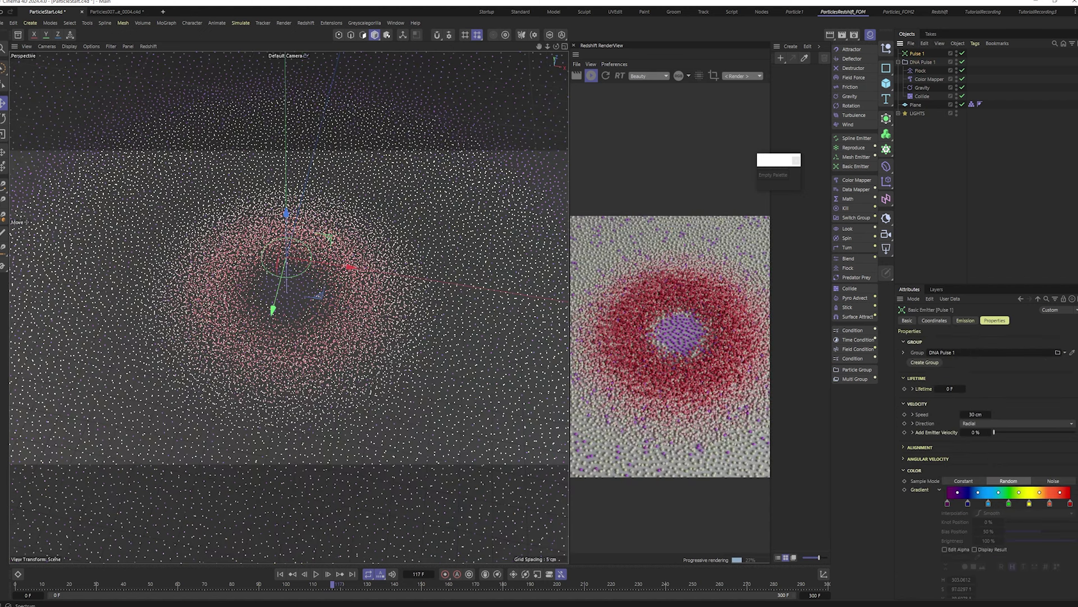
scroll(989, 547, down, 2)
double_click(947, 588)
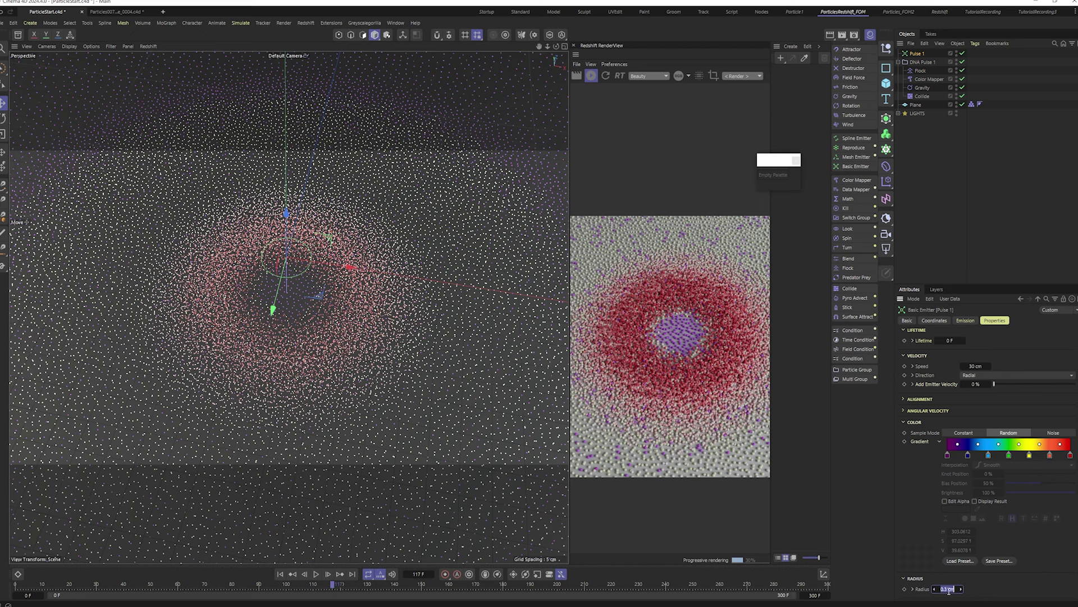
click(947, 589)
click(280, 573)
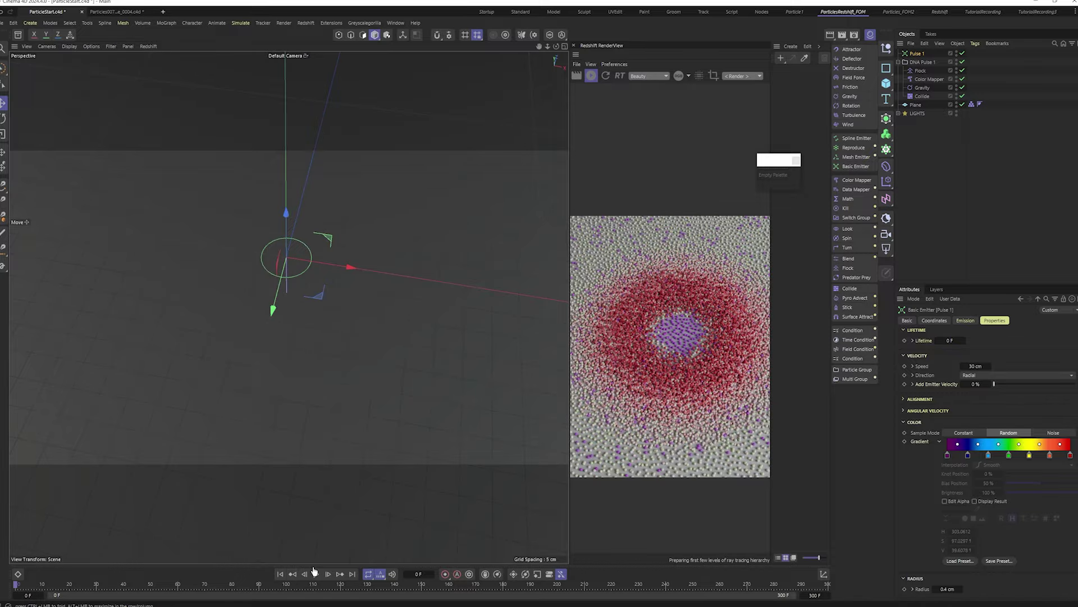
click(316, 573)
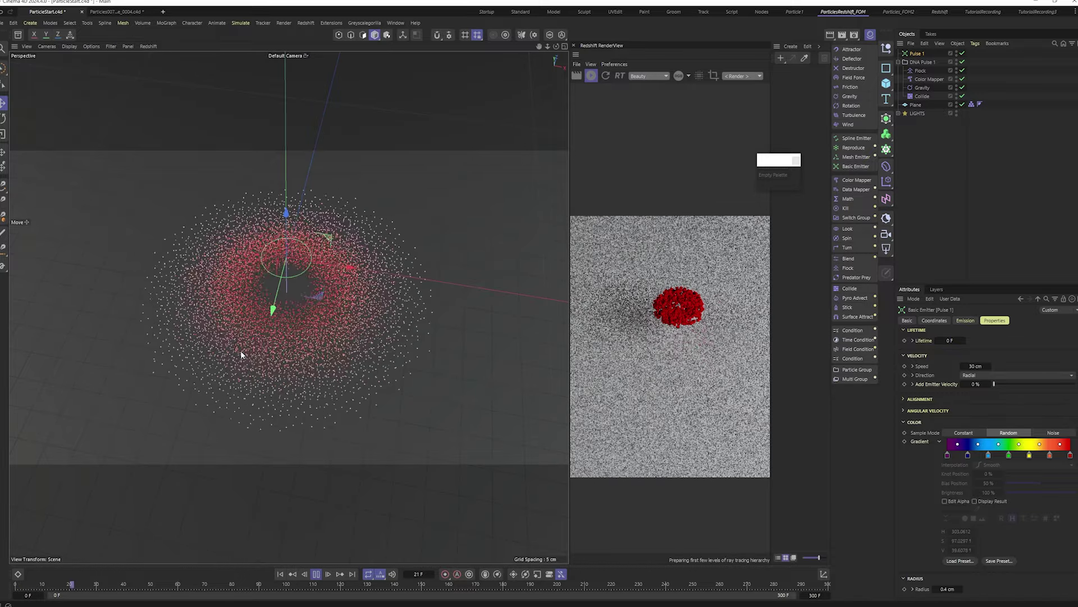
scroll(242, 355, down, 3)
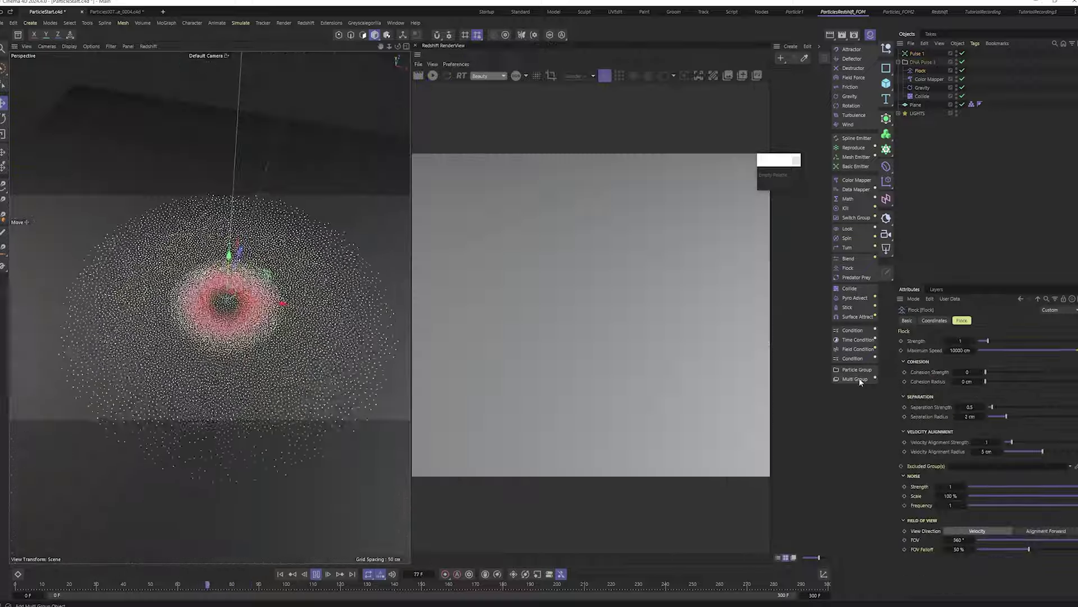
Step: Lower the Flock modifier's overall Strength to 0.25 while the simulation plays
click(920, 62)
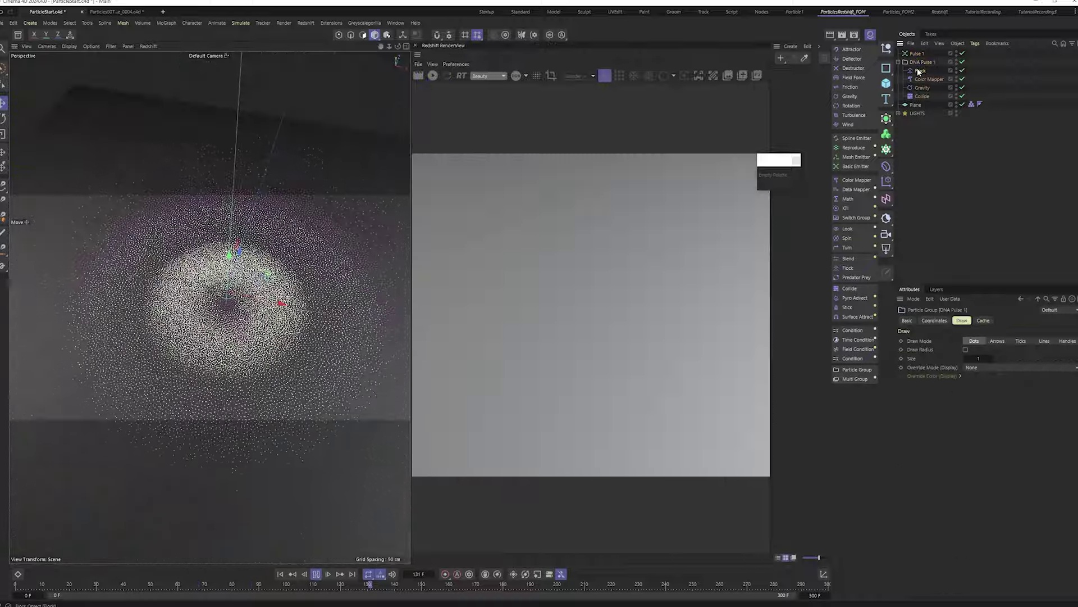
click(919, 71)
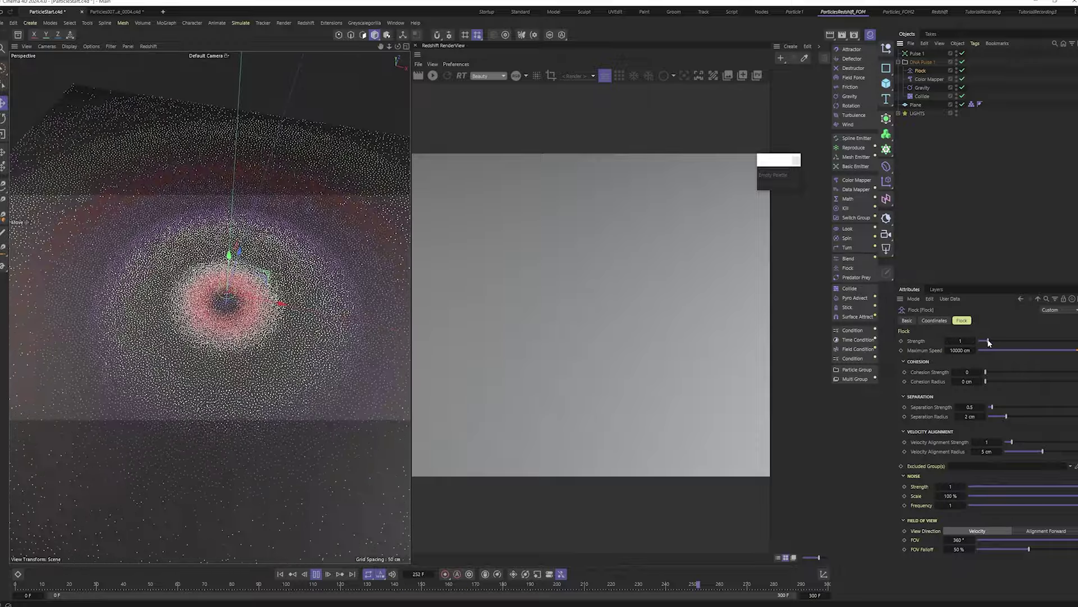
drag(988, 342, 985, 343)
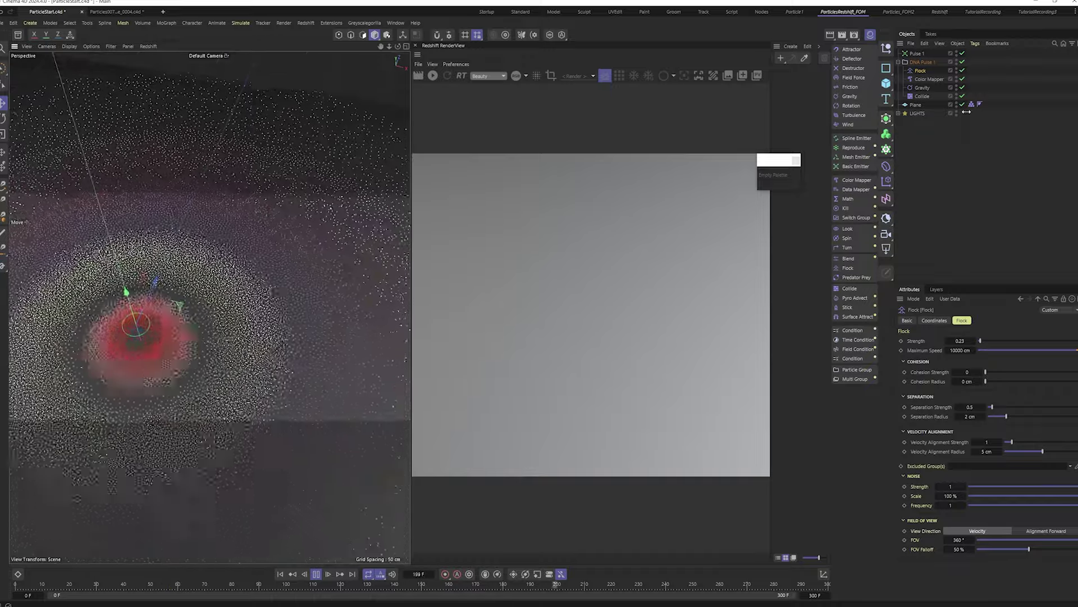
Step: Set the DNA Pulse 1 group's draw size to 2, pause the playback and start the Redshift render
click(922, 62)
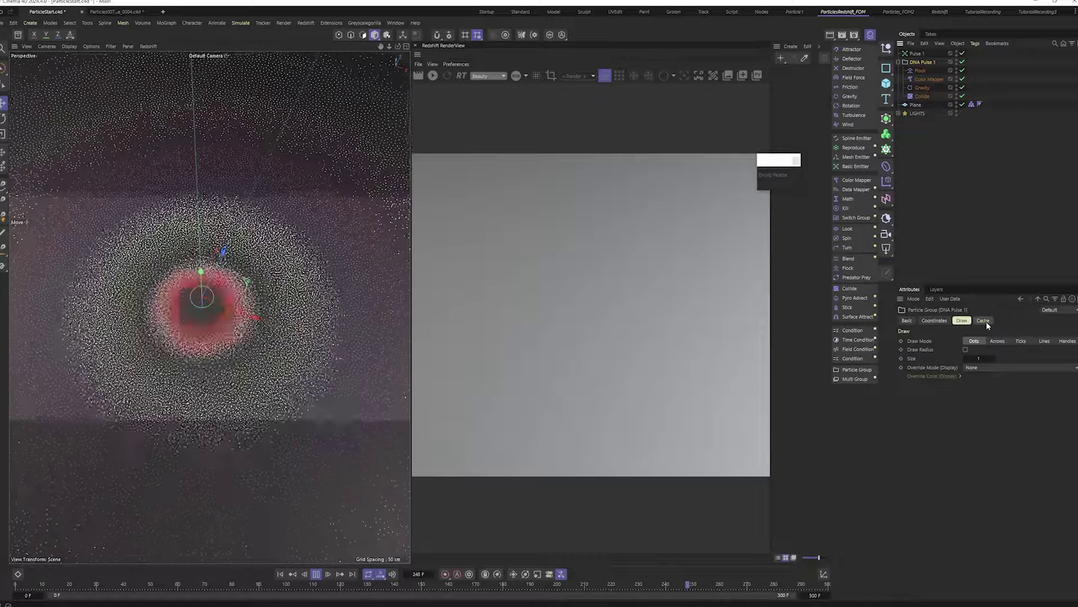
double_click(978, 359)
text(2)
key(Return)
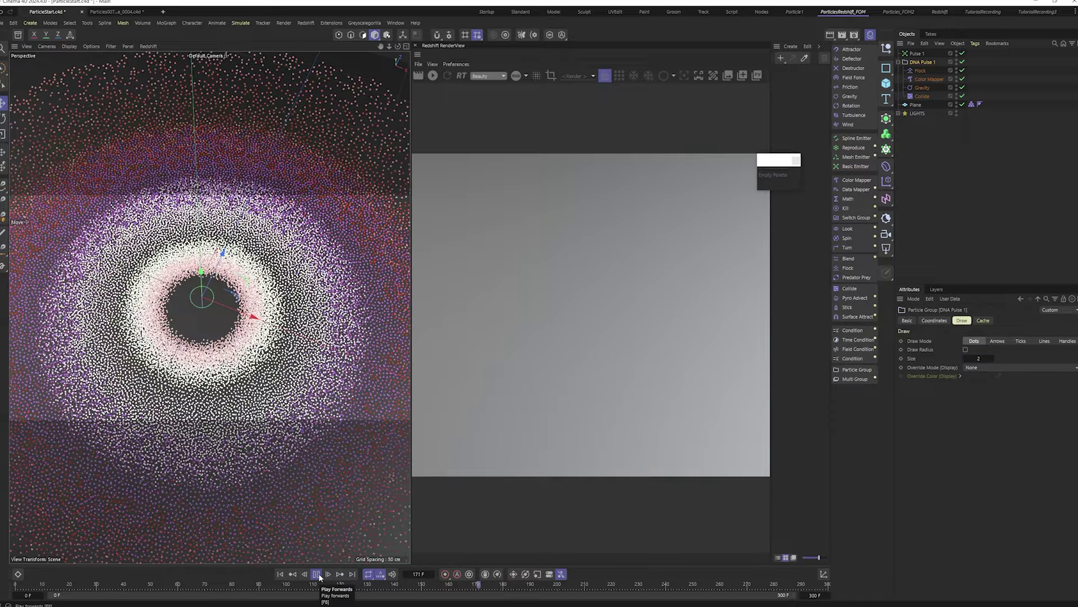
click(317, 574)
click(431, 76)
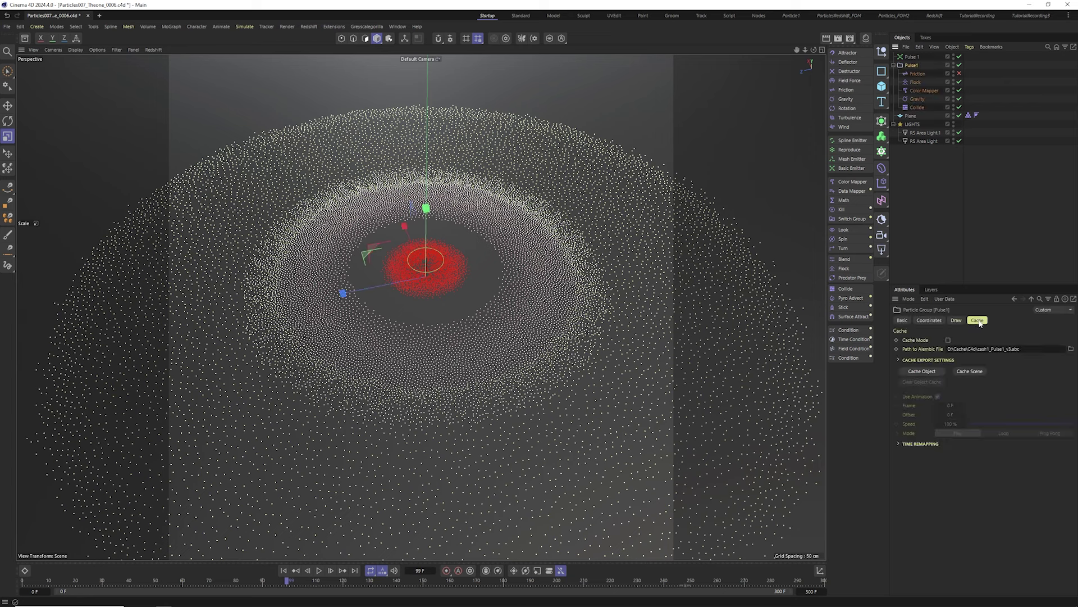
Step: Cache the Pulse1 particle group to its Alembic file and scrub the timeline through the cached frames
click(1027, 349)
click(921, 371)
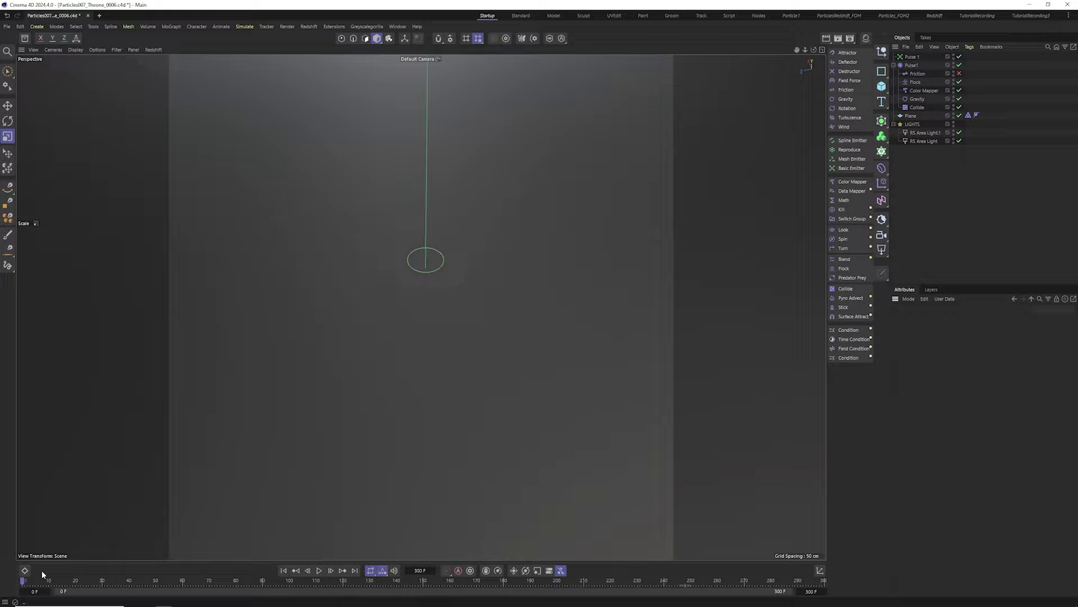
drag(29, 585, 455, 595)
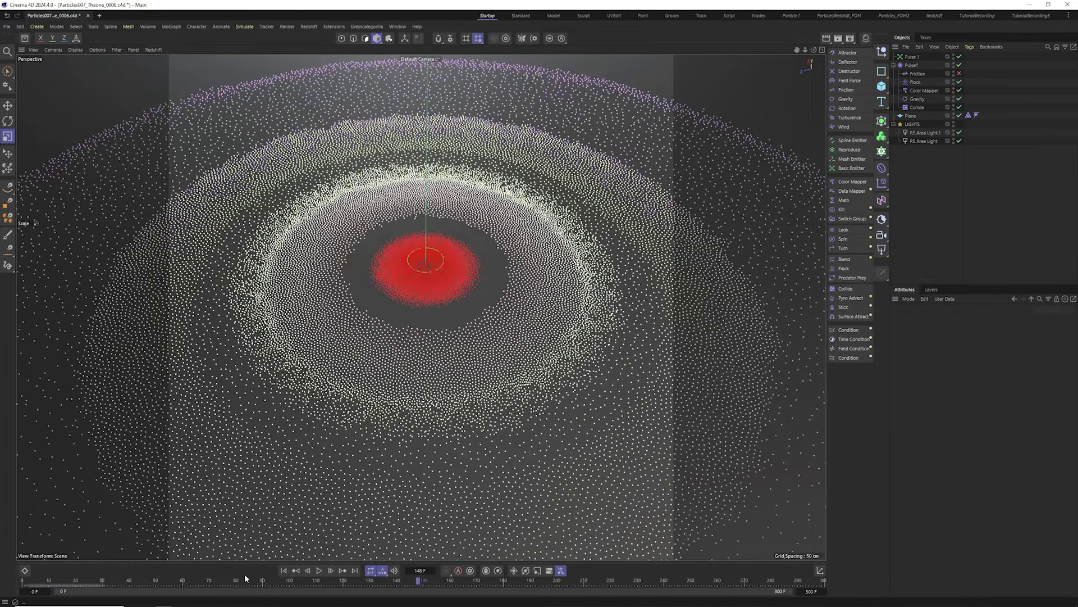
drag(248, 580, 564, 580)
drag(138, 580, 424, 571)
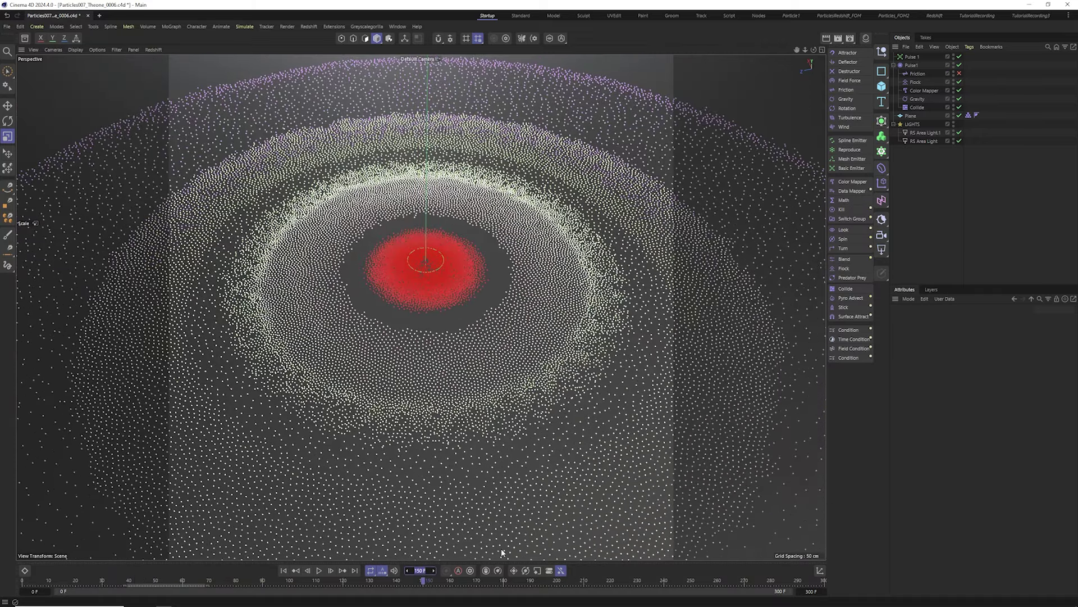
click(420, 570)
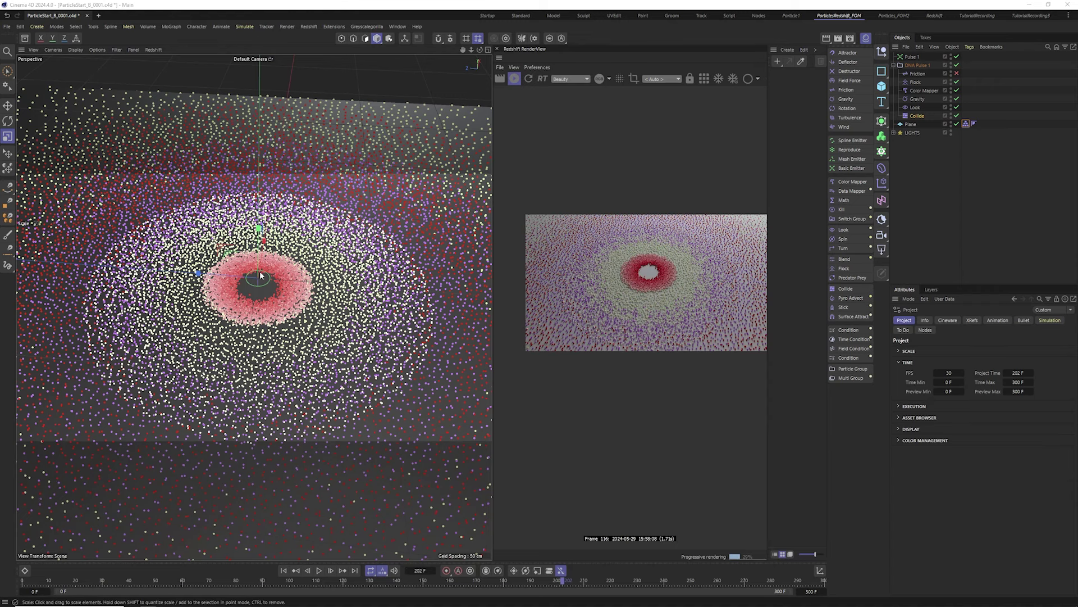
Step: Disable the Pulse 1 emitter and collapse the DNA Pulse 1 group in the object hierarchy
alt+drag(260, 270, 265, 307)
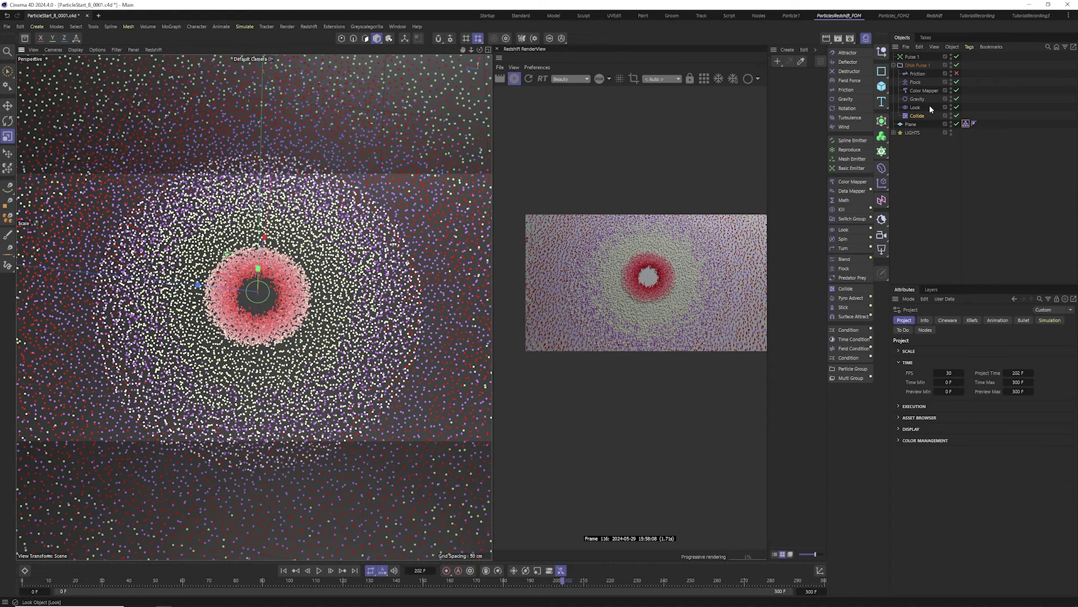
click(911, 57)
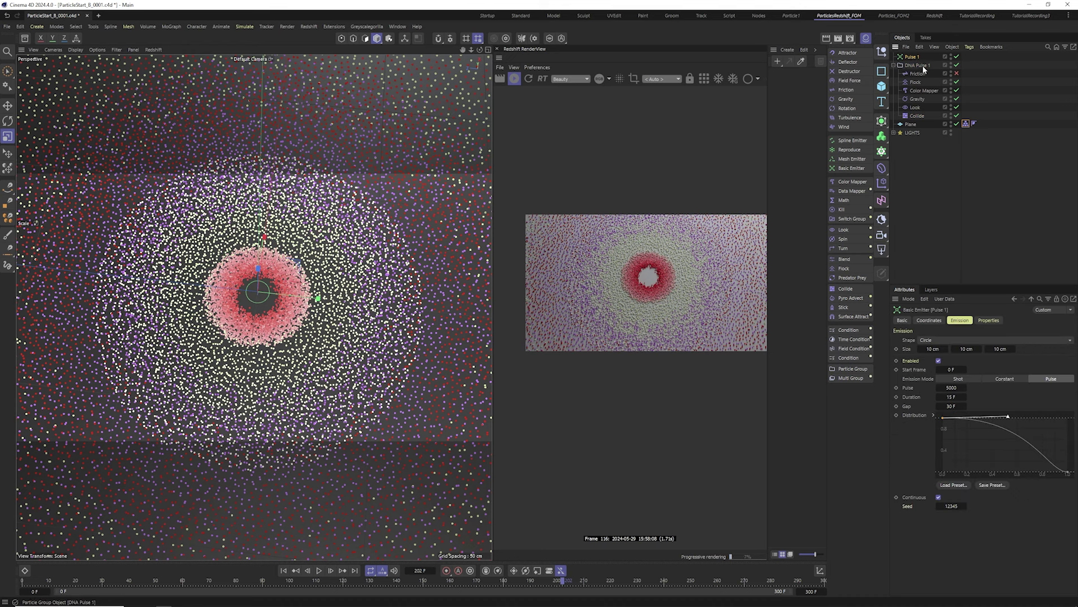
click(894, 65)
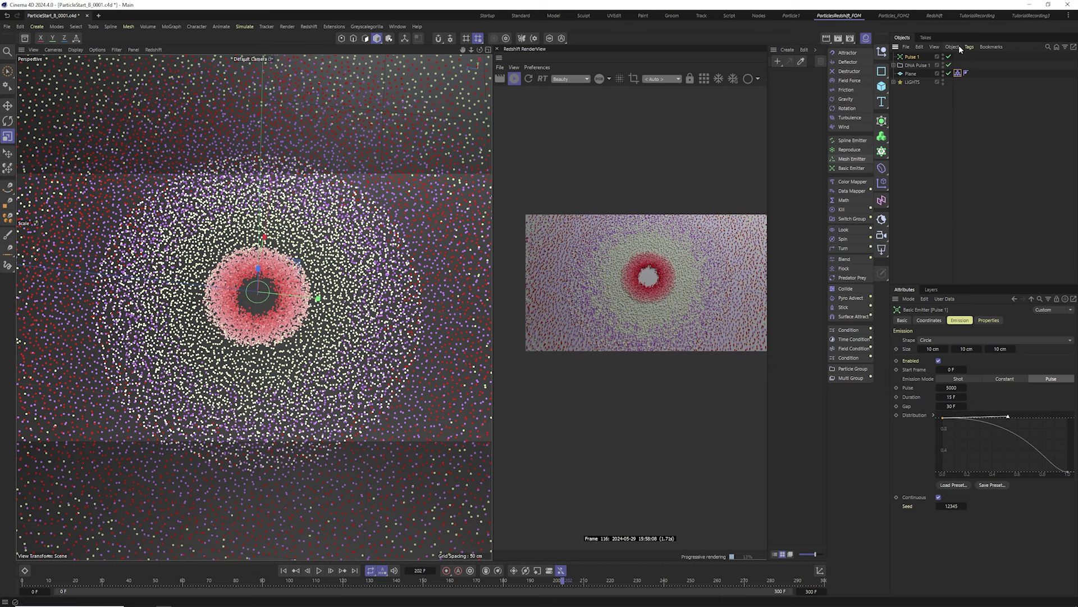
Step: Replay the simulation from the first frame with the Pulse 1 emitter disabled and pause it at frame 90
click(284, 570)
click(319, 570)
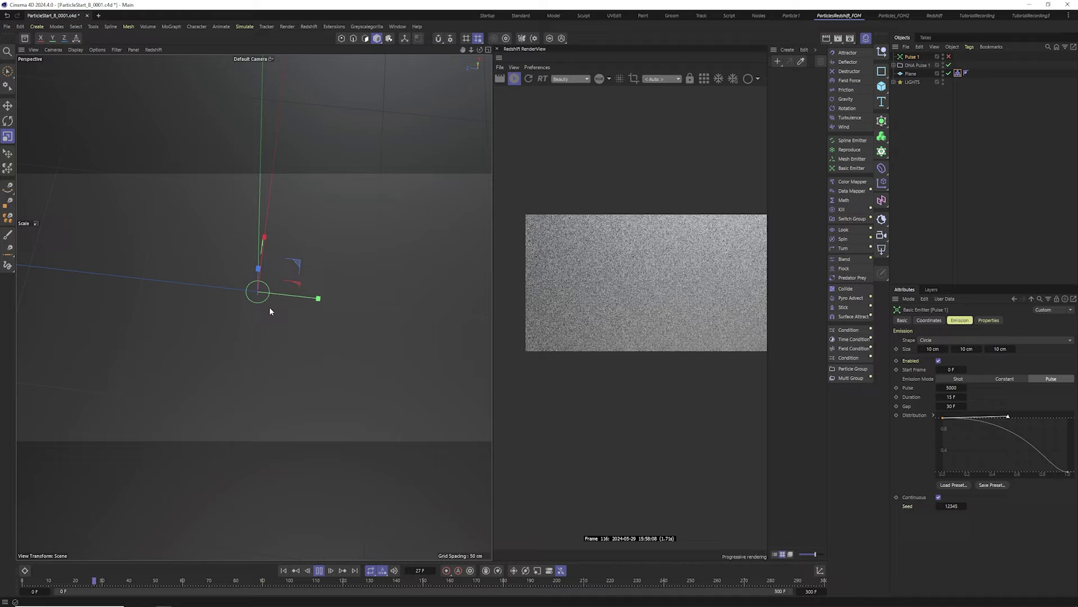
alt+drag(269, 307, 269, 263)
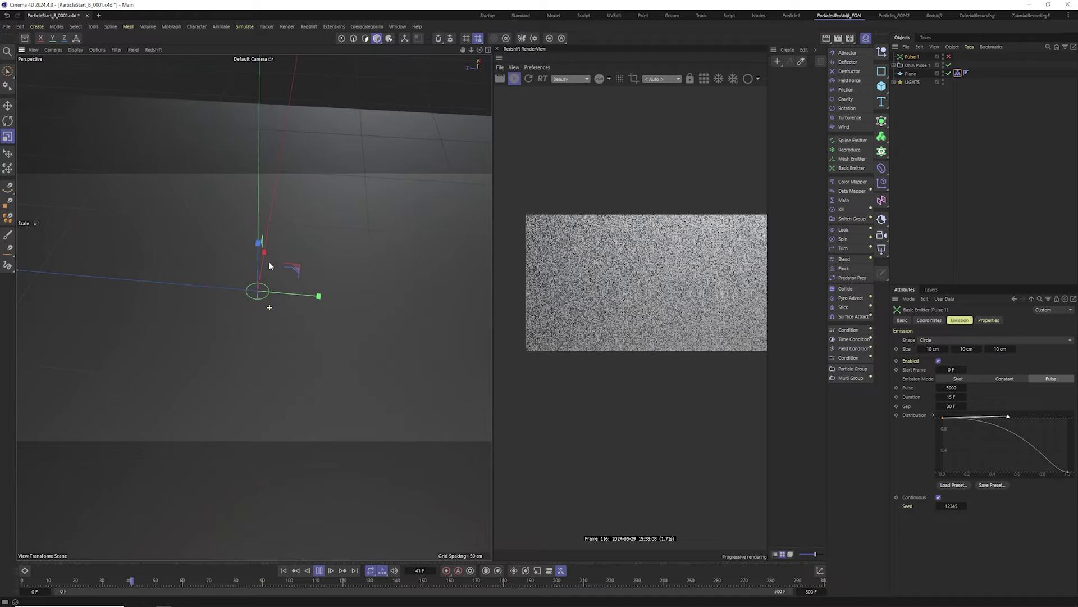
click(319, 570)
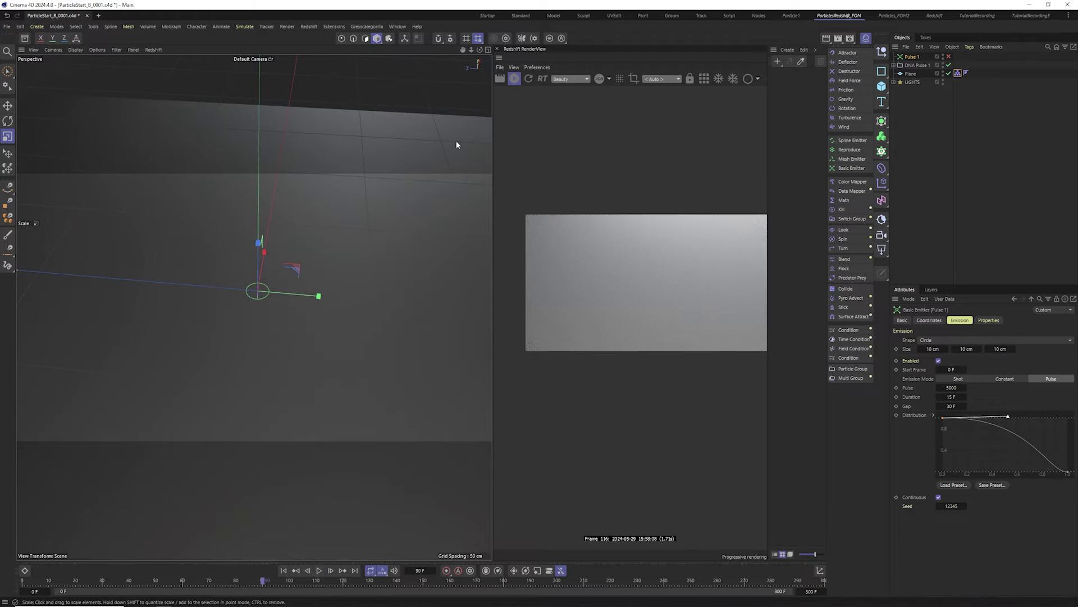
Step: Fold away the Redshift render view and expand the DNA Pulse 1 group in the object hierarchy
click(498, 49)
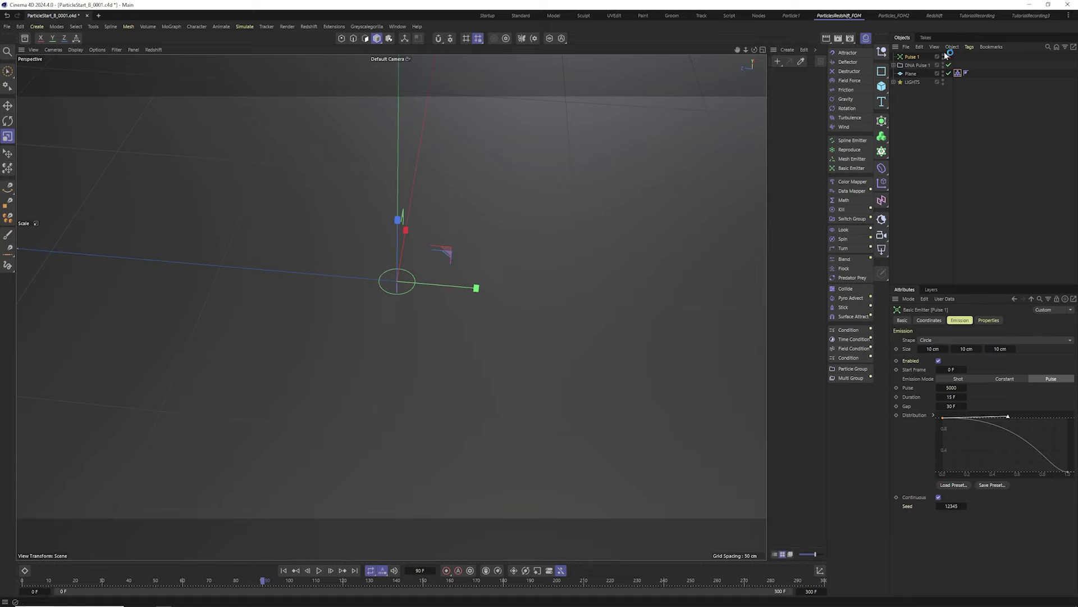
click(949, 57)
click(902, 65)
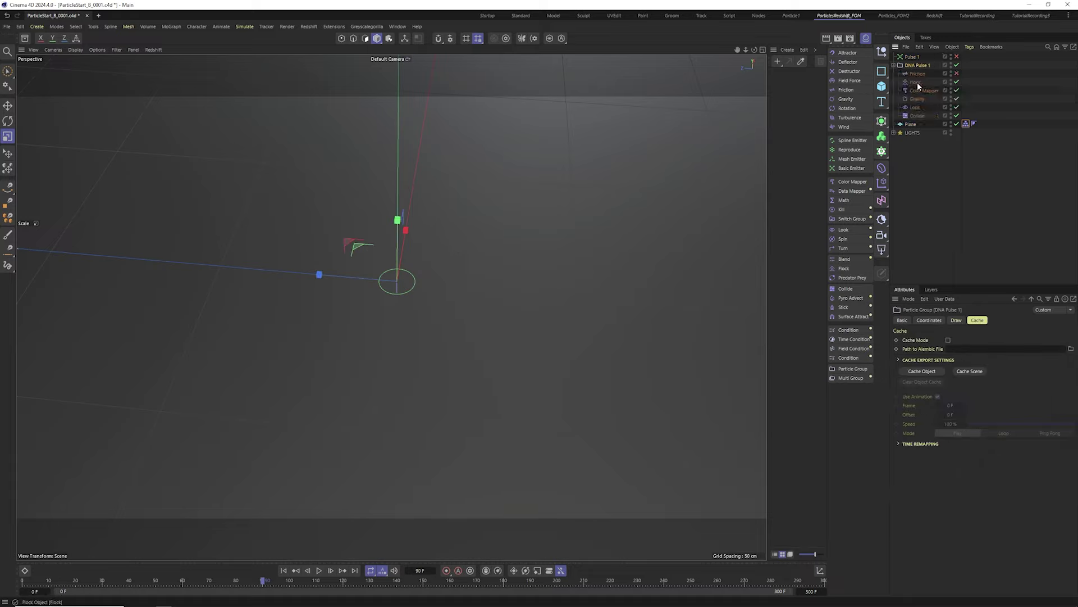
Step: Add a Spline Emitter and a Circle spline to the scene
click(852, 140)
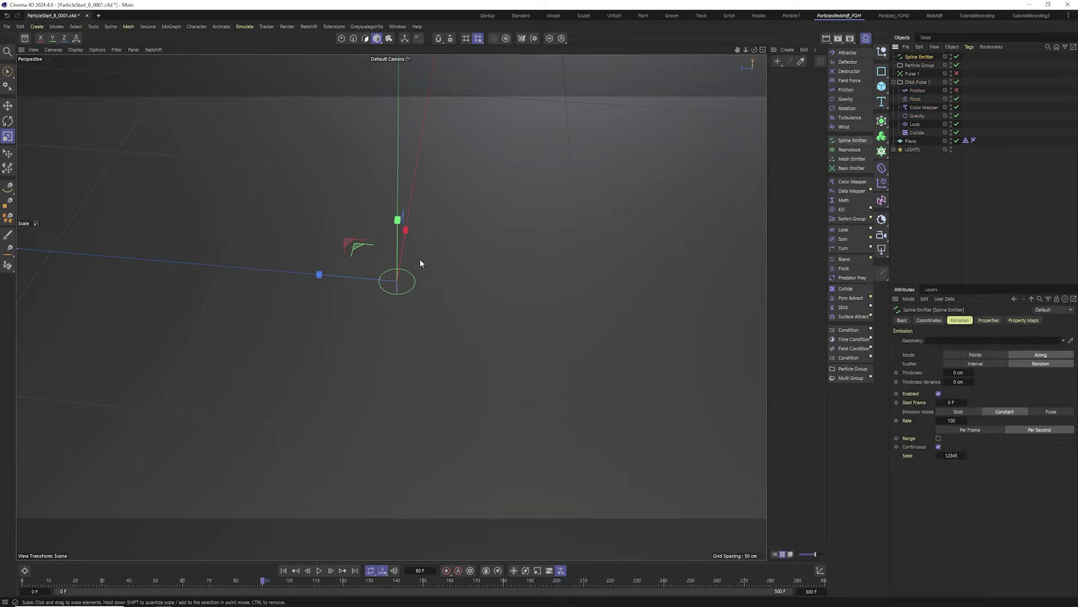
scroll(420, 263, down, 3)
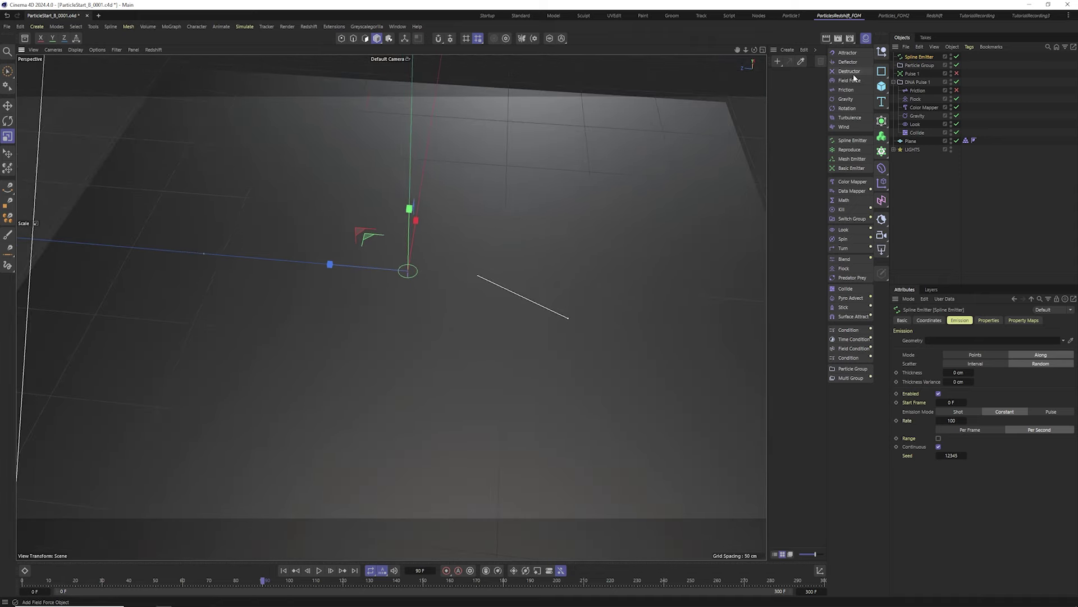
click(884, 76)
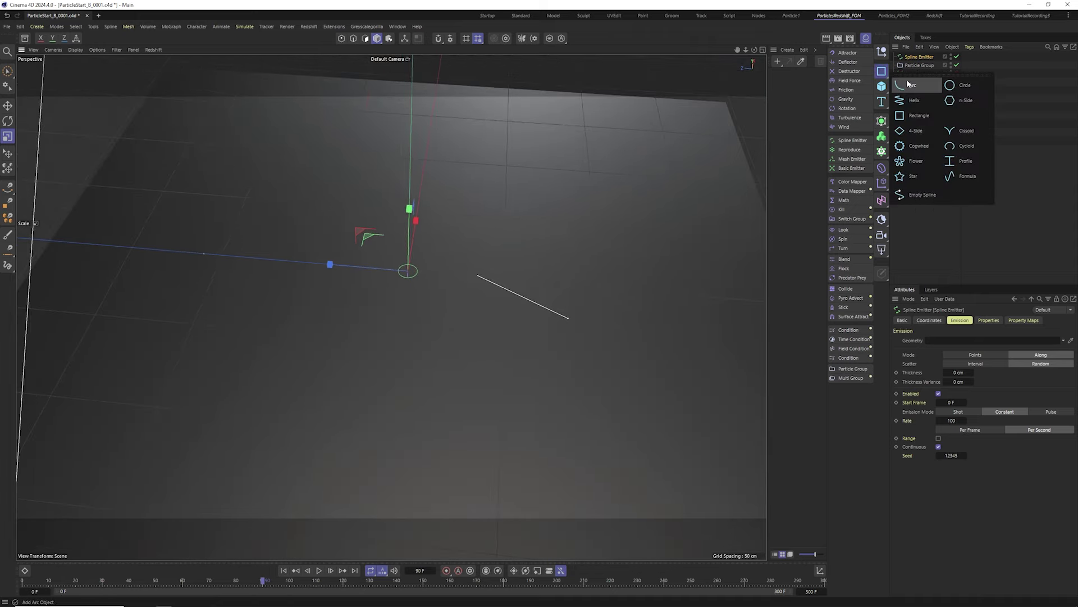
click(950, 86)
Step: Lay the circle spline flat in the XZ plane and set its radius to 20 cm
scroll(471, 306, down, 3)
alt+drag(471, 306, 502, 256)
click(1052, 386)
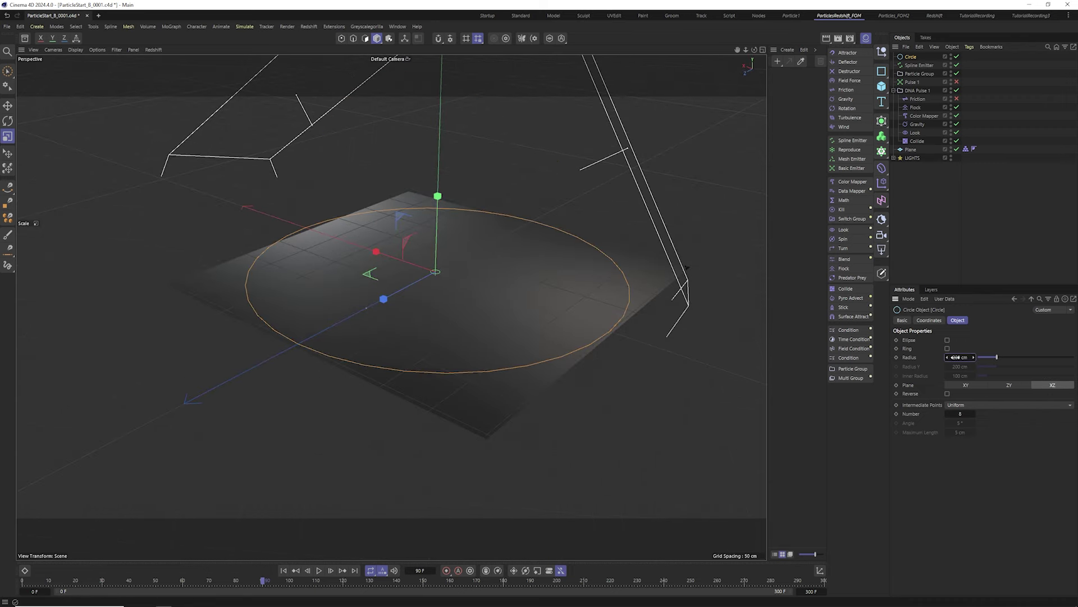
text(20)
key(Return)
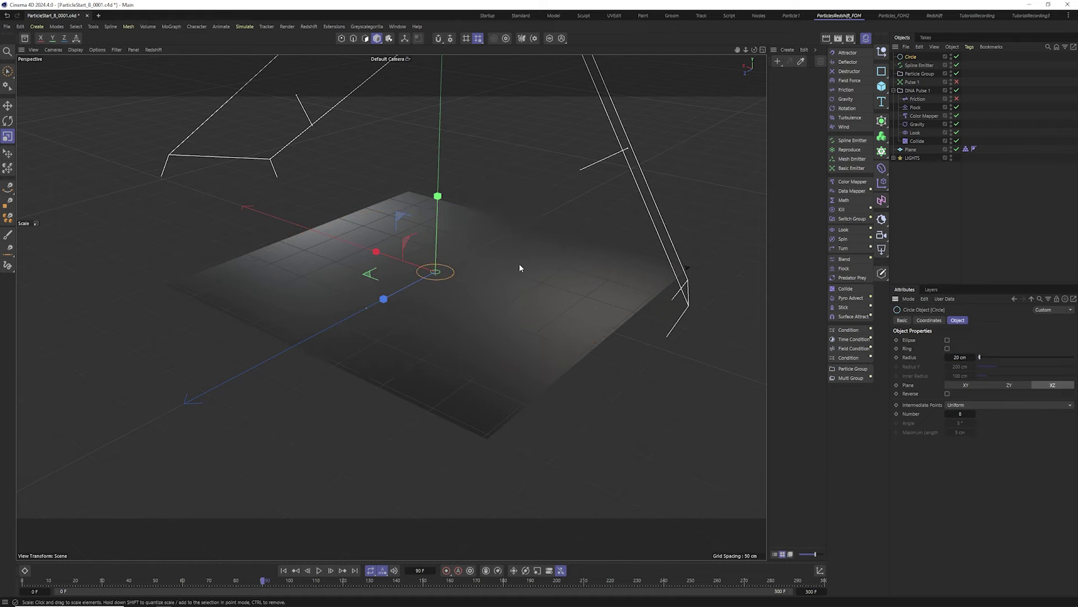
alt+drag(519, 265, 574, 260)
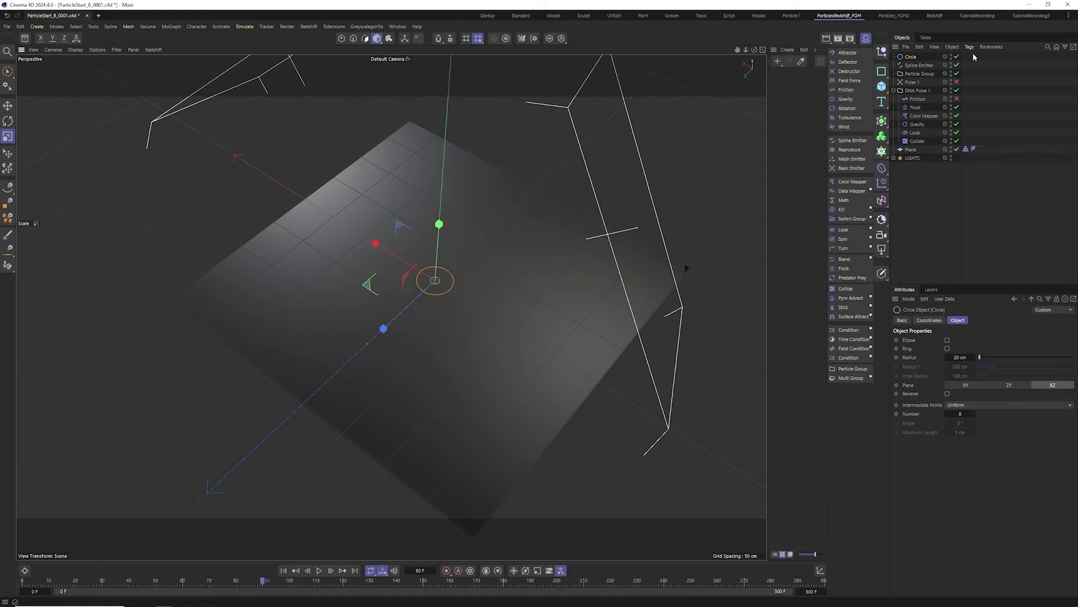
Step: Select the Spline Emitter to show its emission settings
click(919, 66)
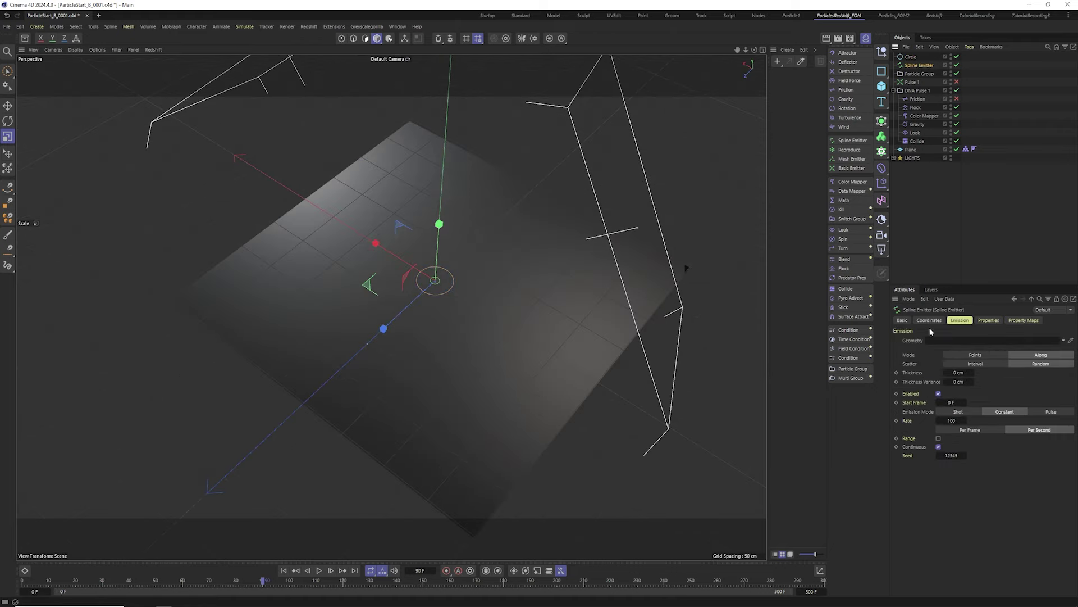
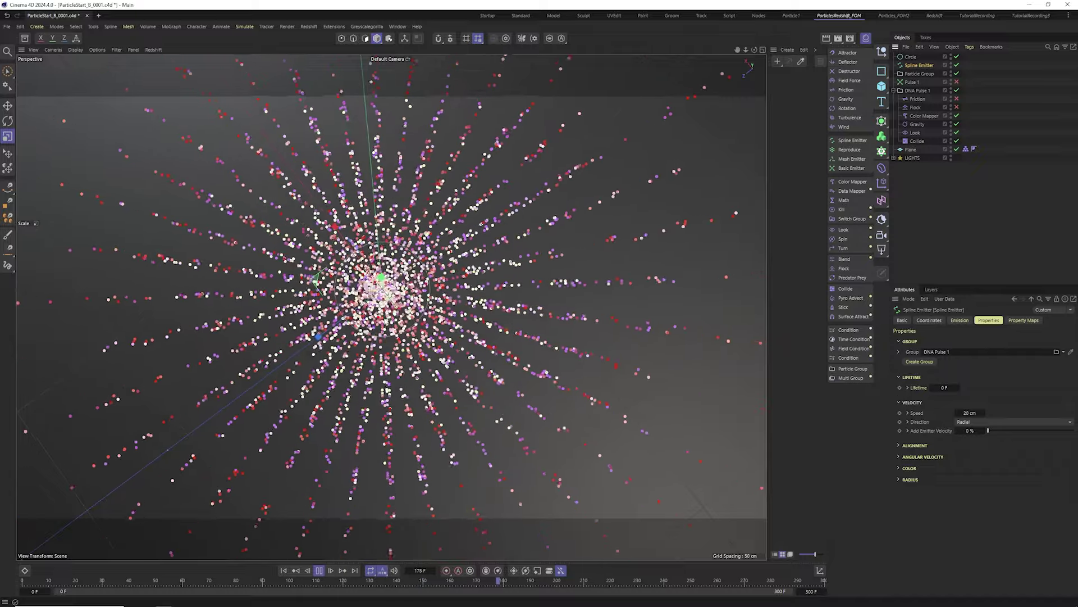
Step: Enable the Friction modifier, switch off Flock, set the friction strength to 7.3 and rewind the simulation to its start
click(957, 100)
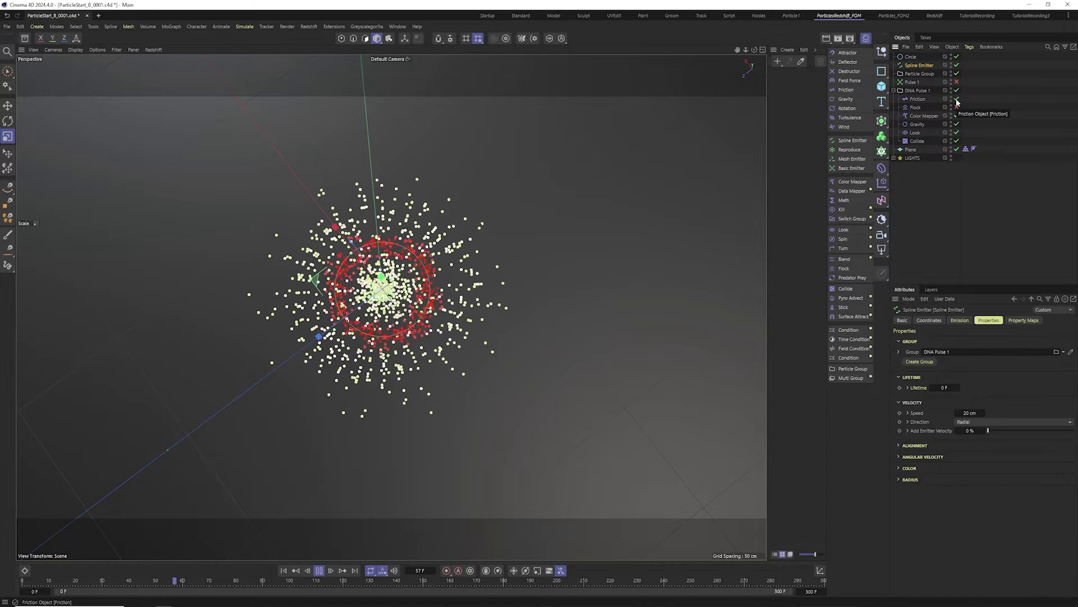
click(957, 107)
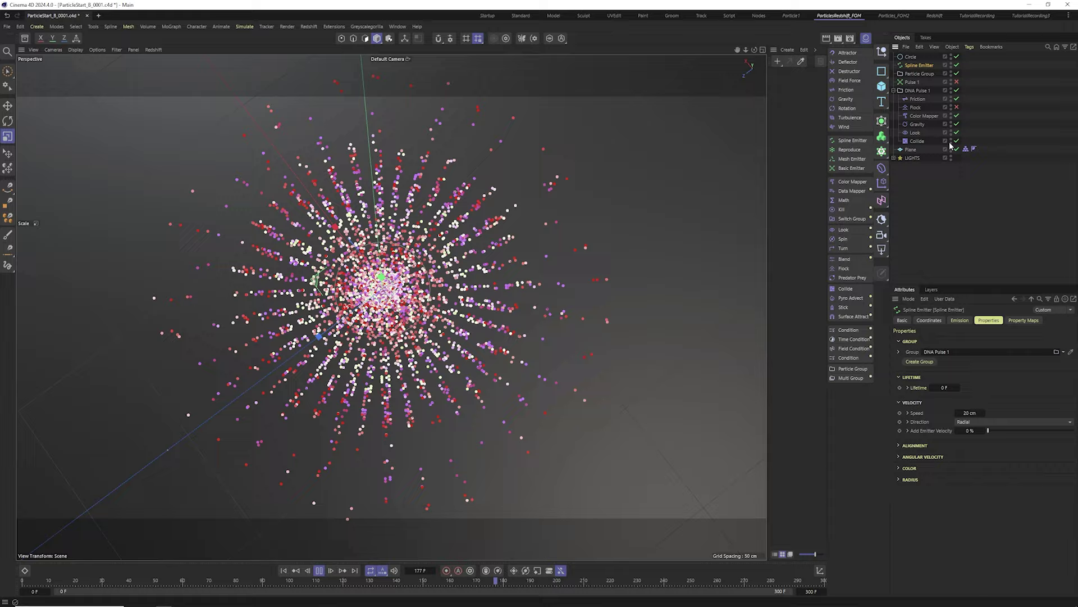
click(918, 99)
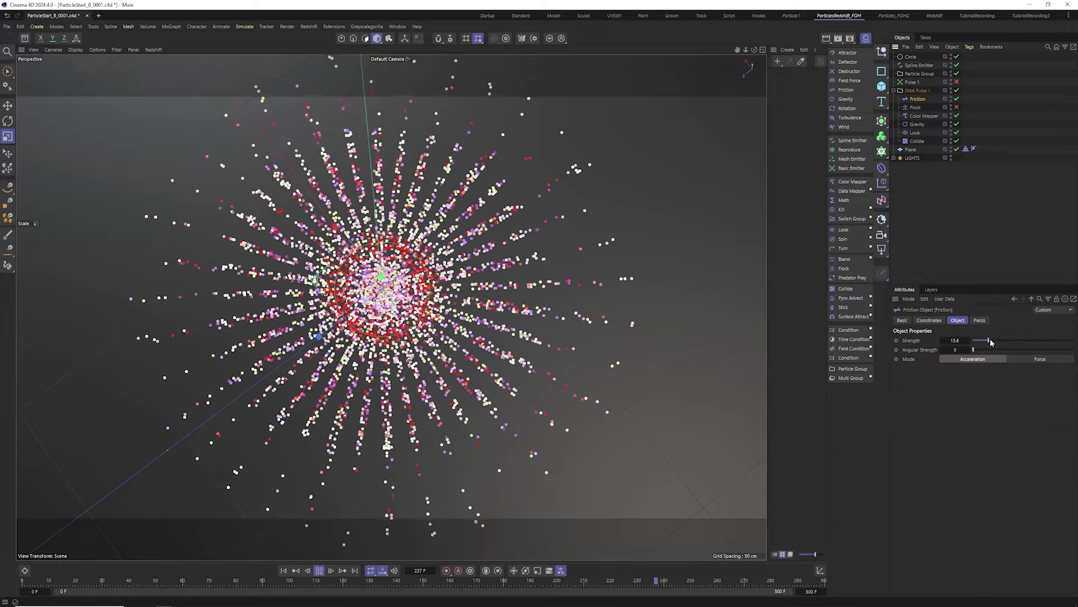
drag(988, 340, 980, 340)
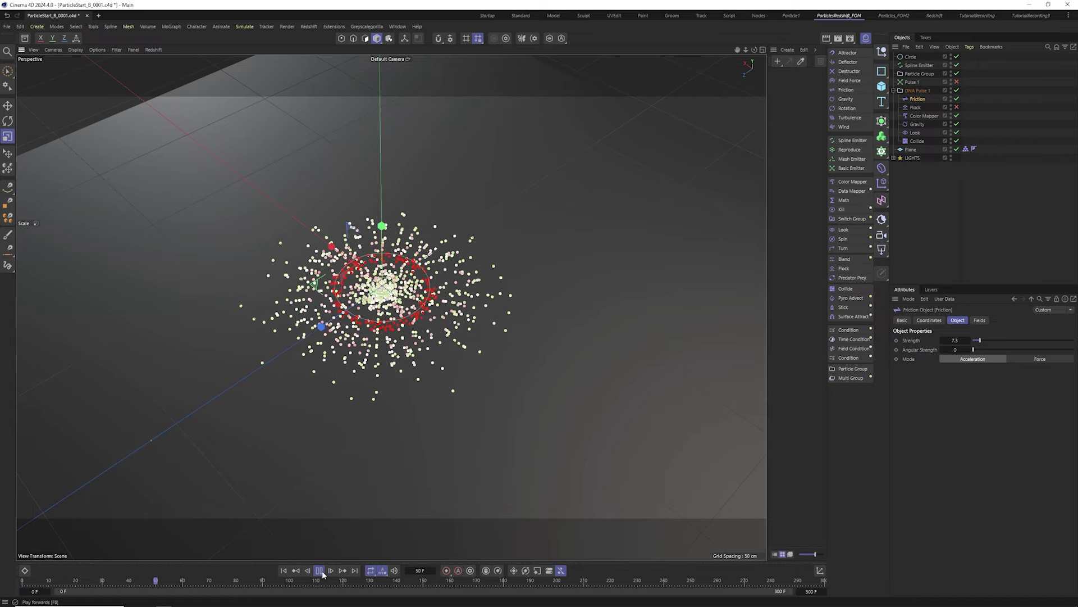
mouse_move(437, 341)
alt+mouse_down()
mouse_move(424, 366)
mouse_move(423, 354)
alt+mouse_up()
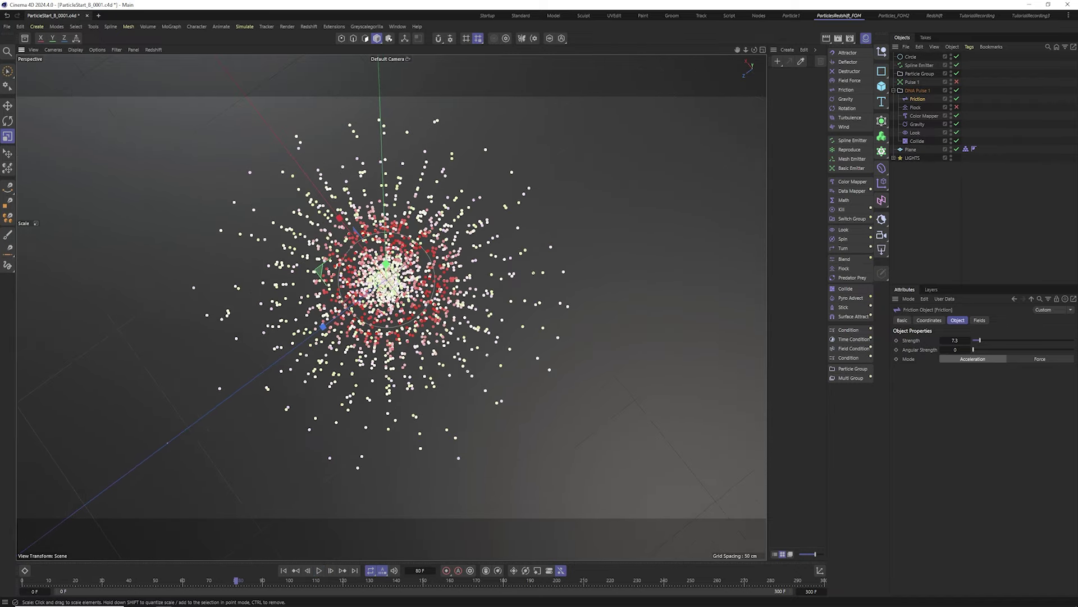
click(284, 571)
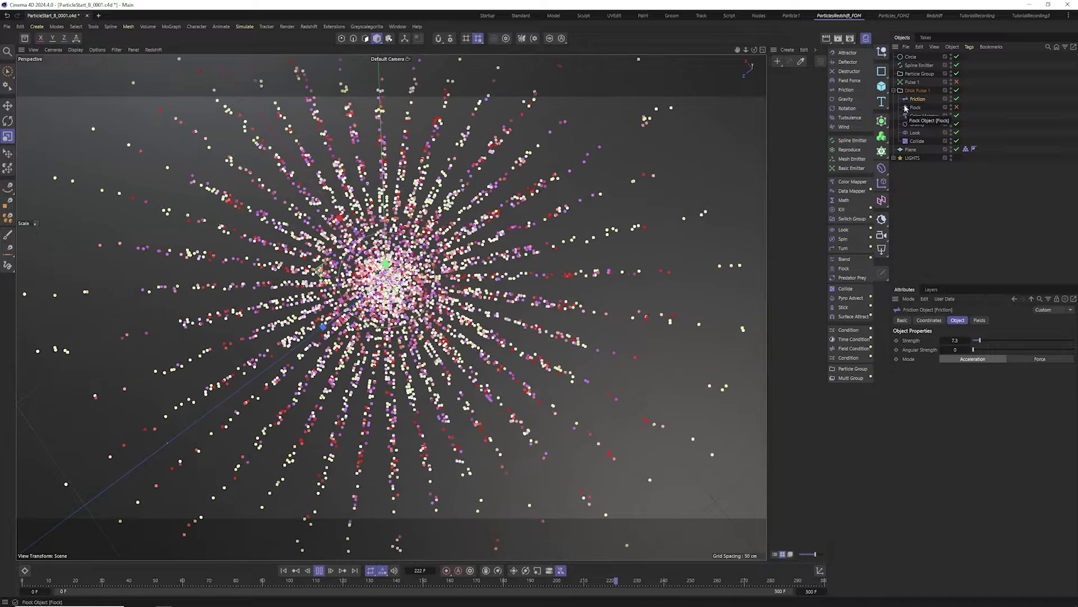
Step: Rename the Spline Emitter as Starburst and delete the unused Particle Group
double_click(924, 66)
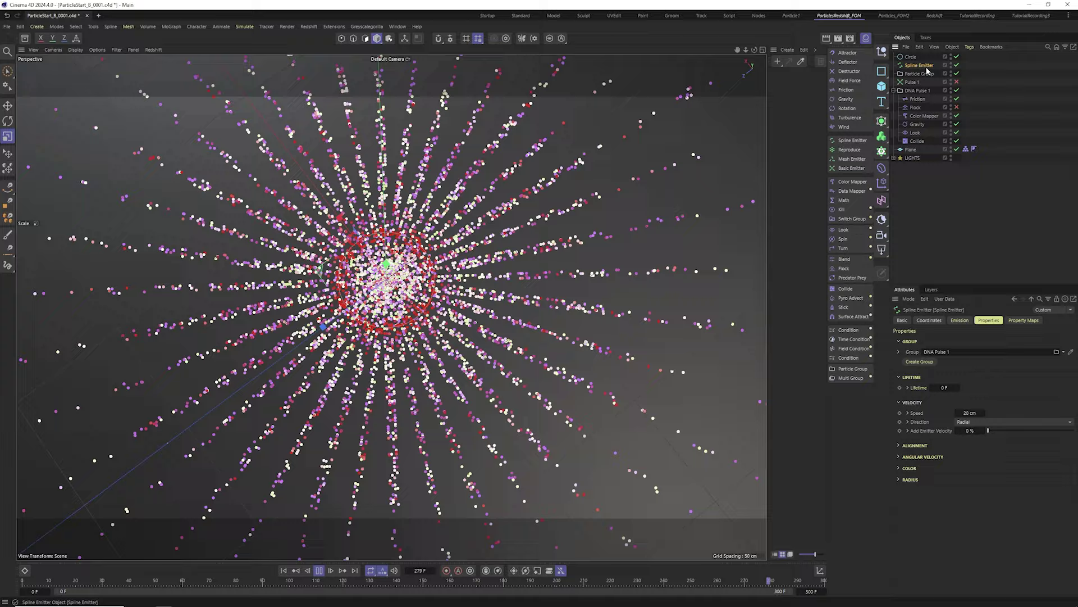
text(Starburst)
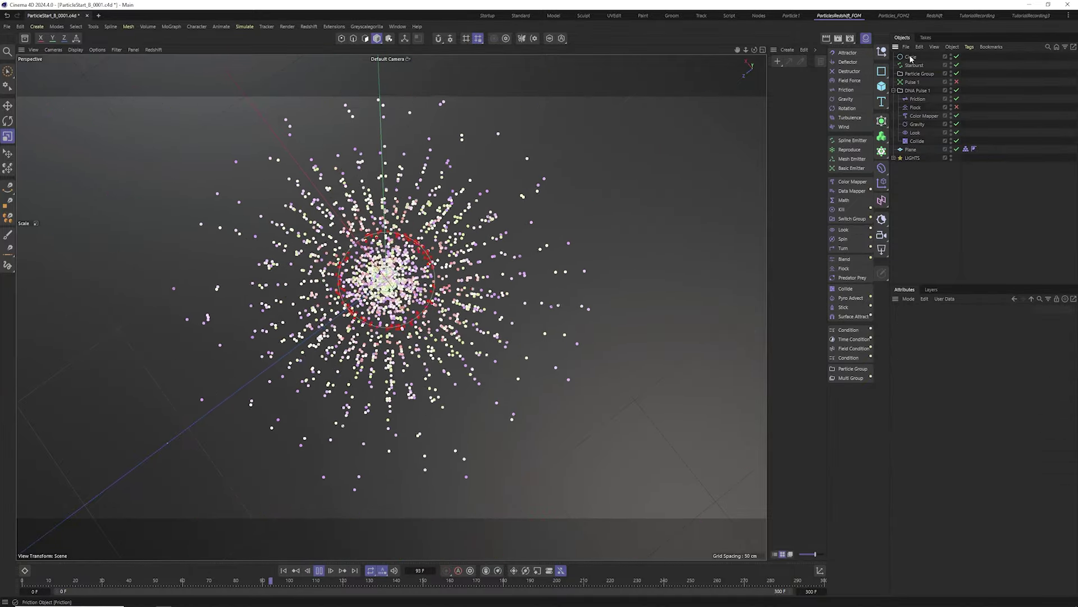
click(916, 74)
key(Delete)
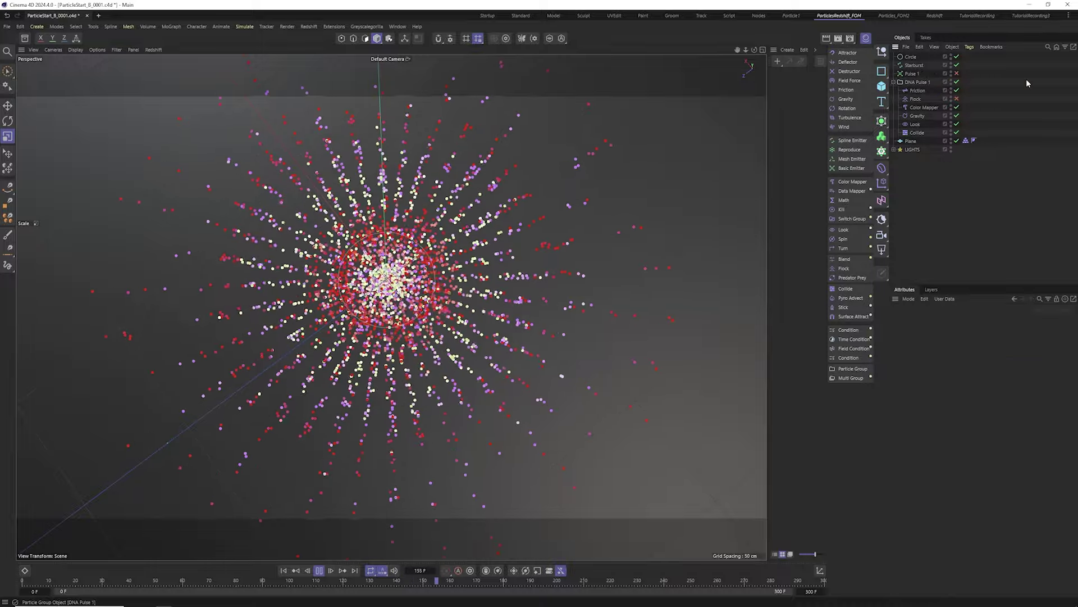
Step: Try the Tangential velocity direction on the Starburst emitter and return it to Radial
click(917, 65)
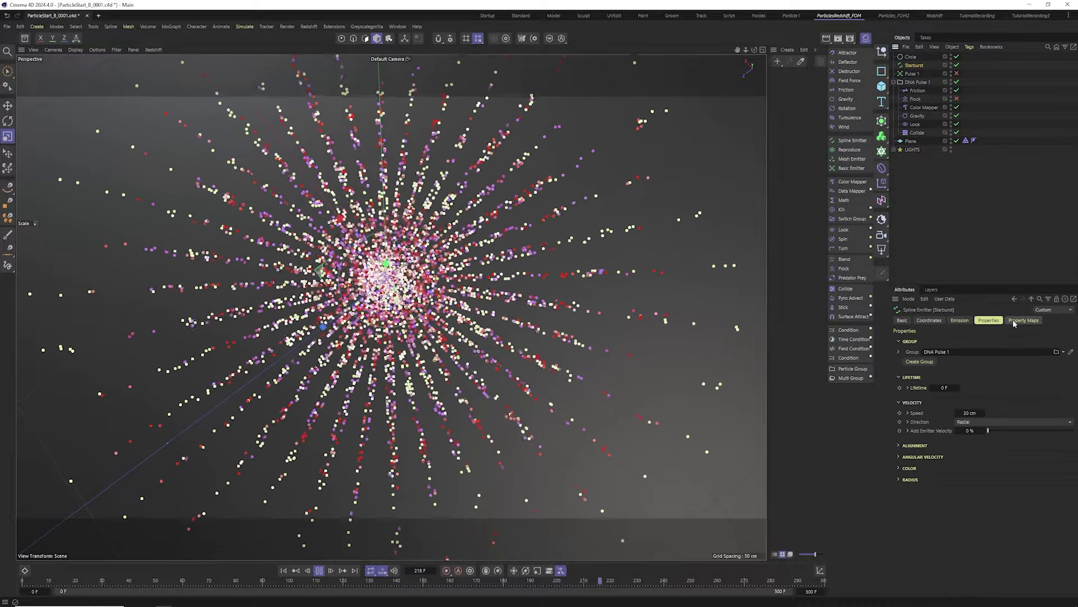
click(990, 422)
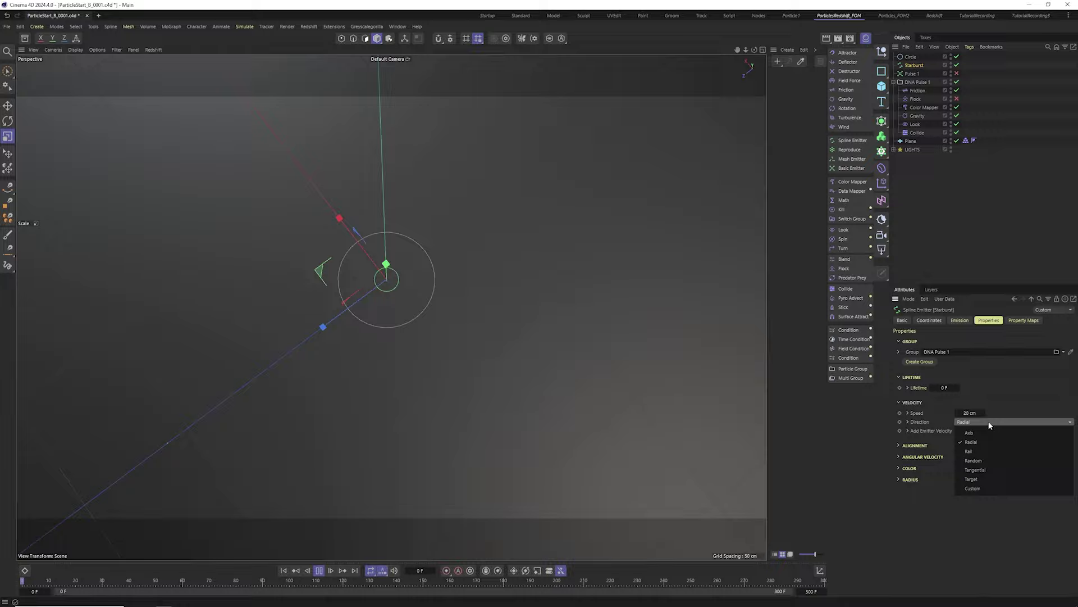
click(990, 470)
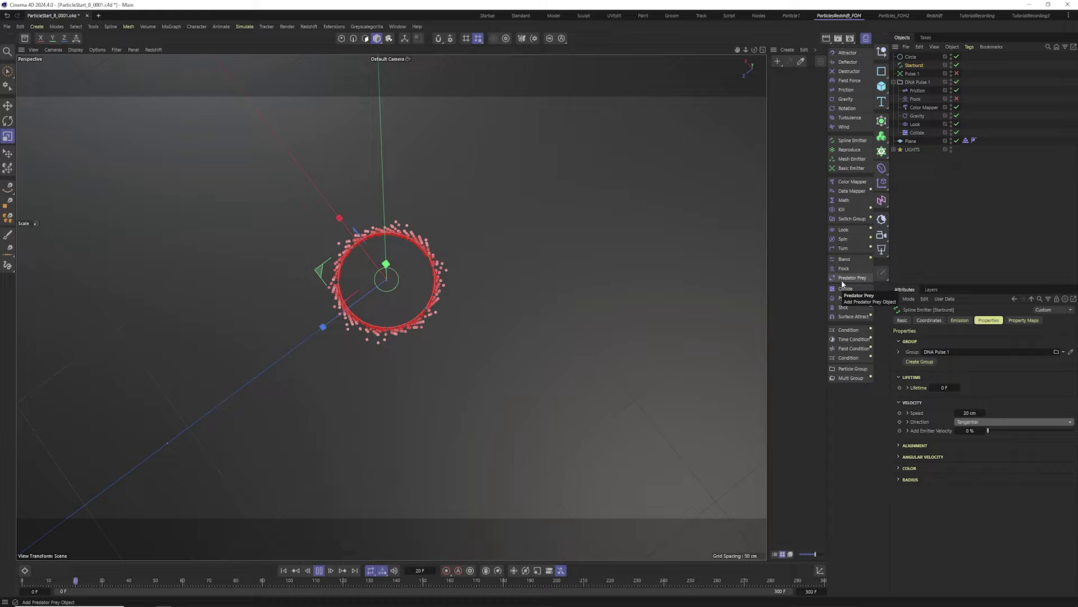
scroll(381, 272, up, 3)
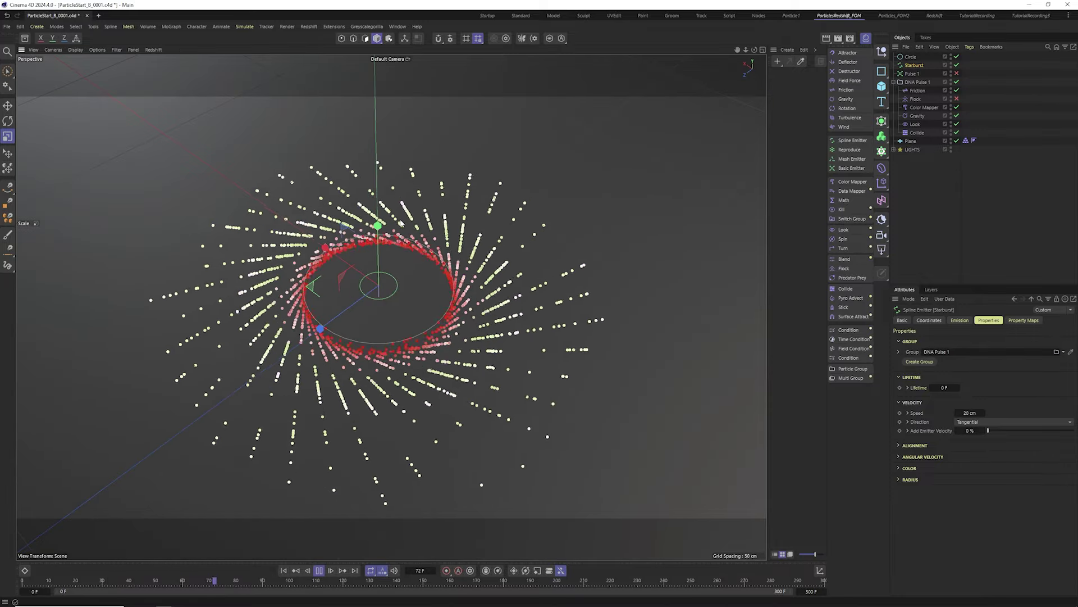
click(985, 422)
click(980, 443)
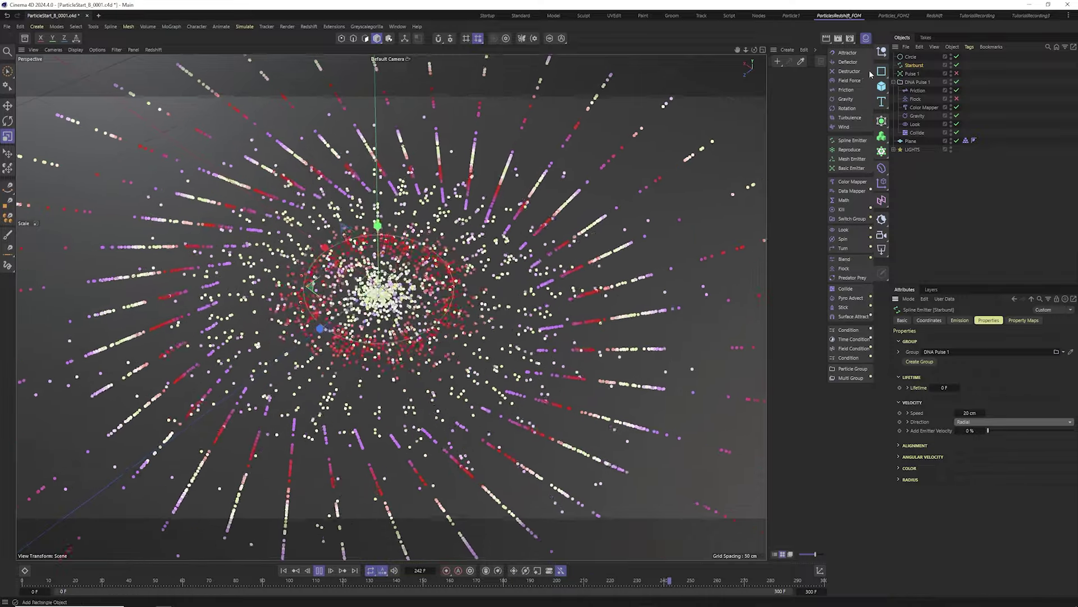
Step: Add an Attractor under the Circle spline and set its strength to -1 with Inverse Squared Distance falloff
click(846, 52)
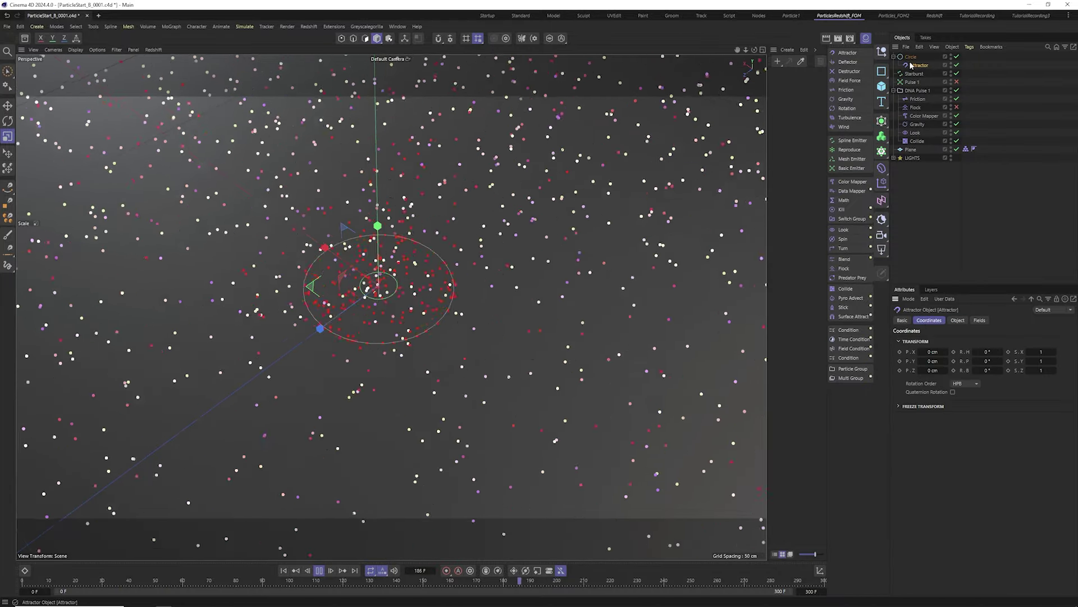
click(957, 320)
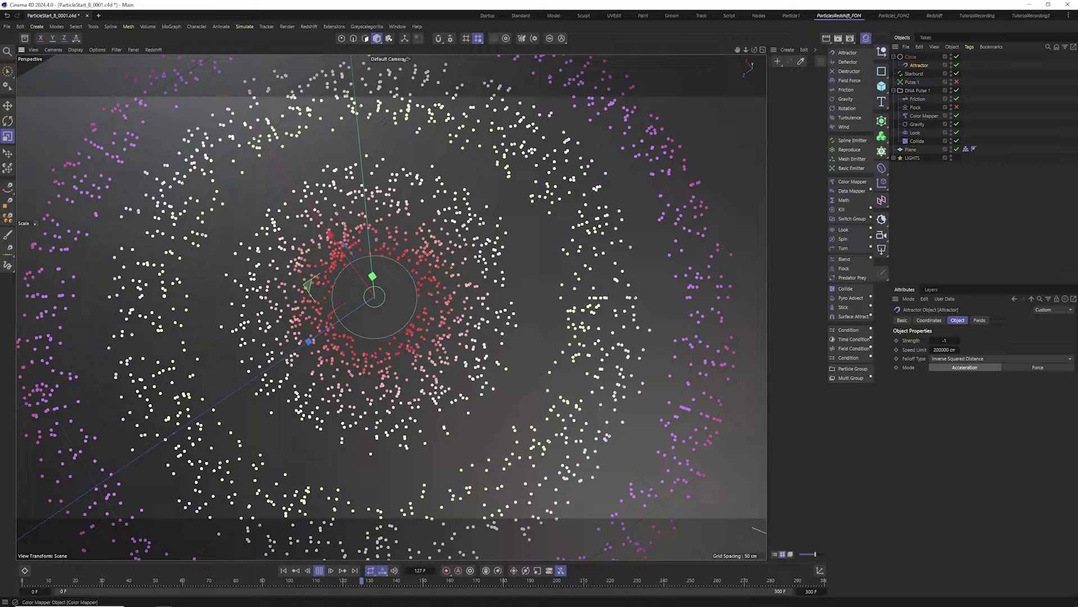
Step: Set the Starburst emitter's speed to 10 cm
click(914, 74)
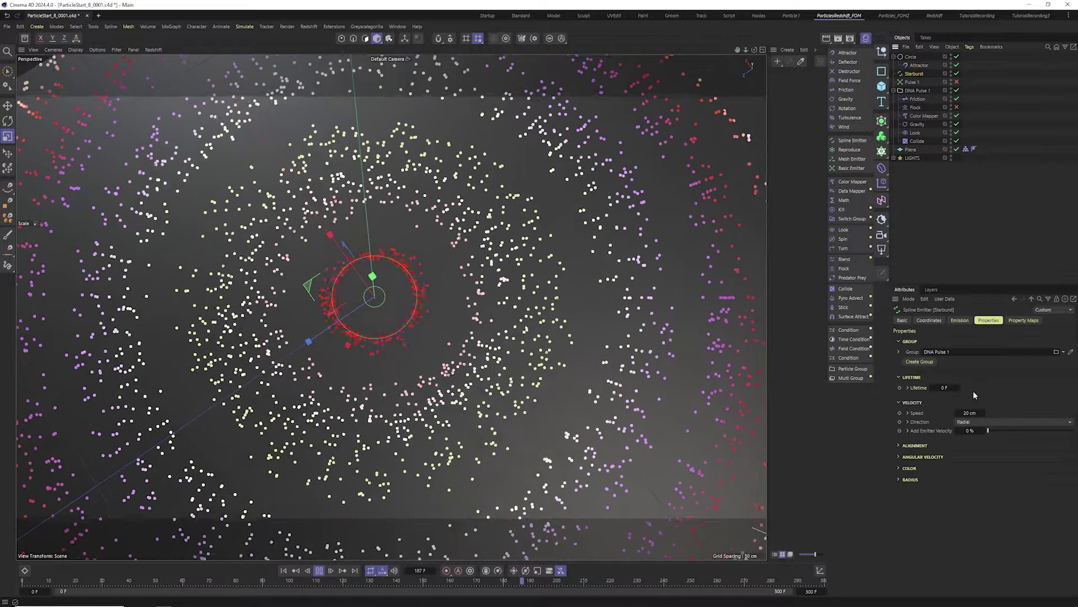
double_click(972, 413)
text(10)
key(Return)
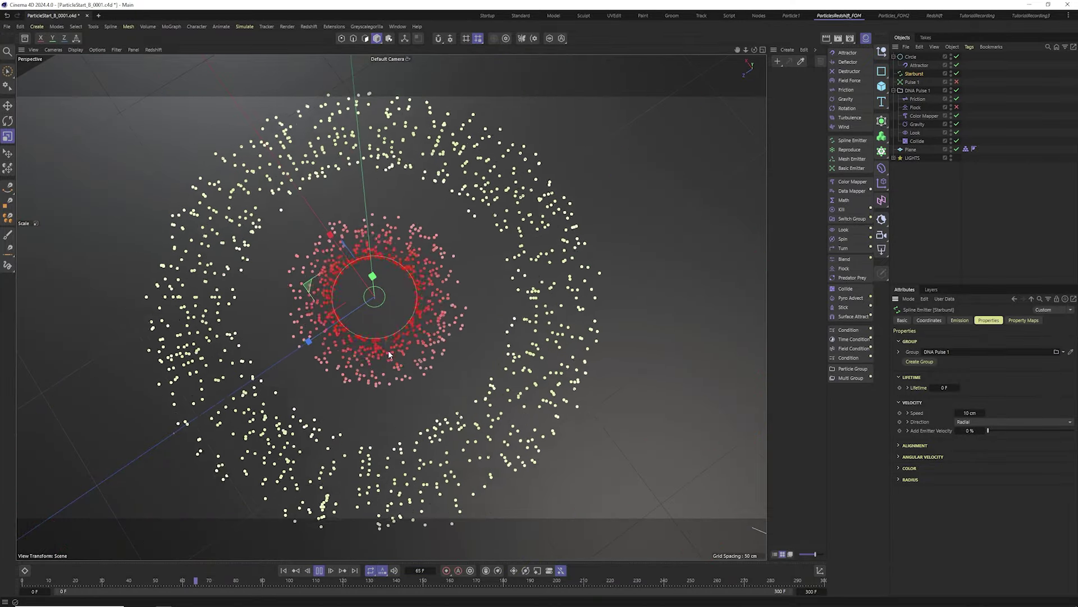
Step: Set the Starburst emitter's pulse count to 10000 and its spline interval to 4 cm
click(962, 321)
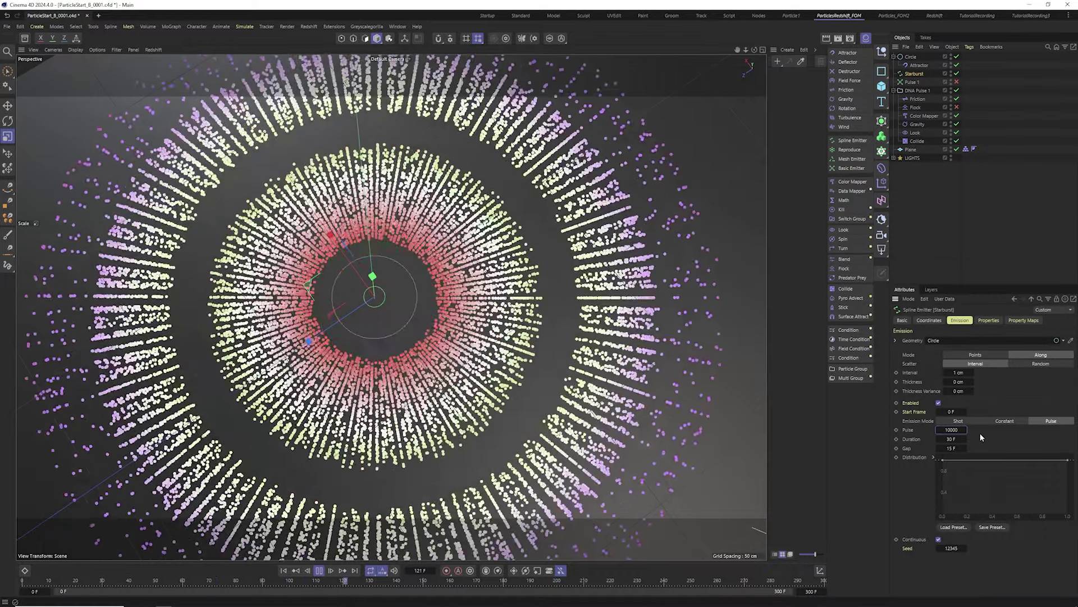
click(964, 372)
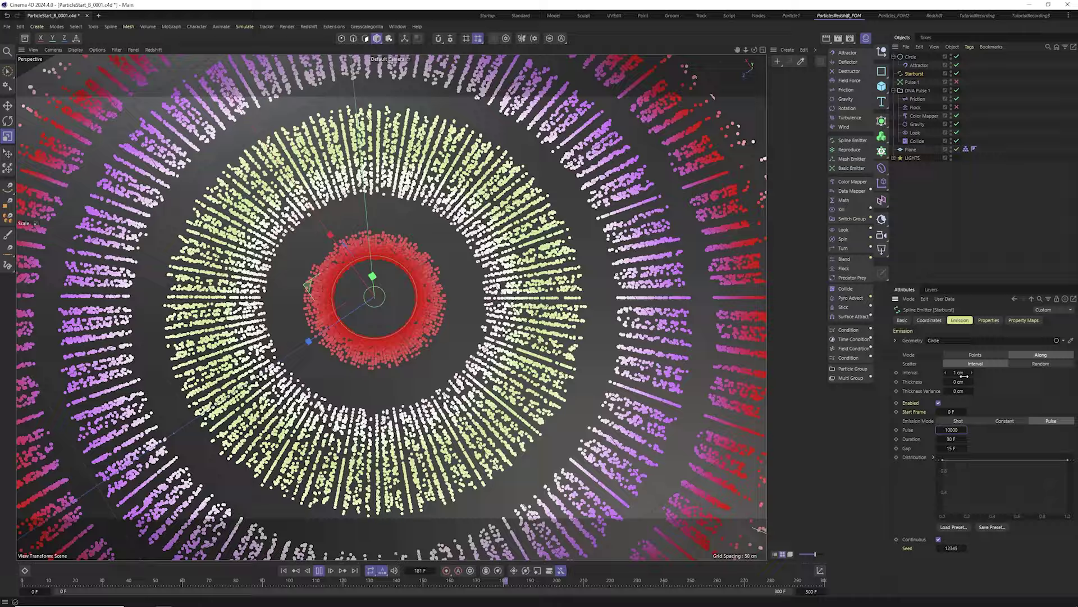
text(4)
key(Return)
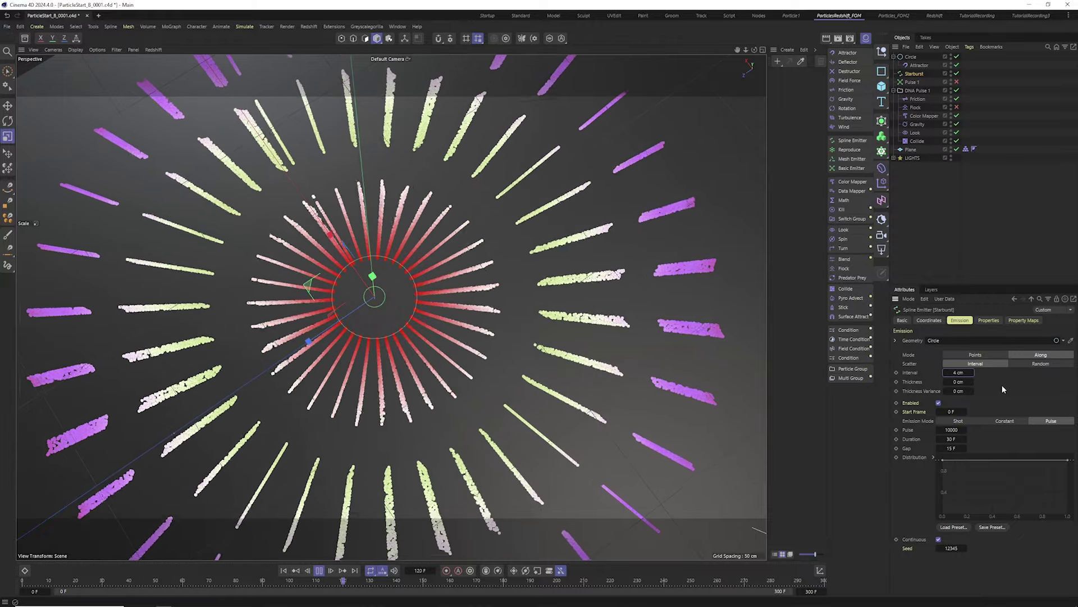
scroll(372, 344, down, 1)
alt+drag(373, 343, 371, 294)
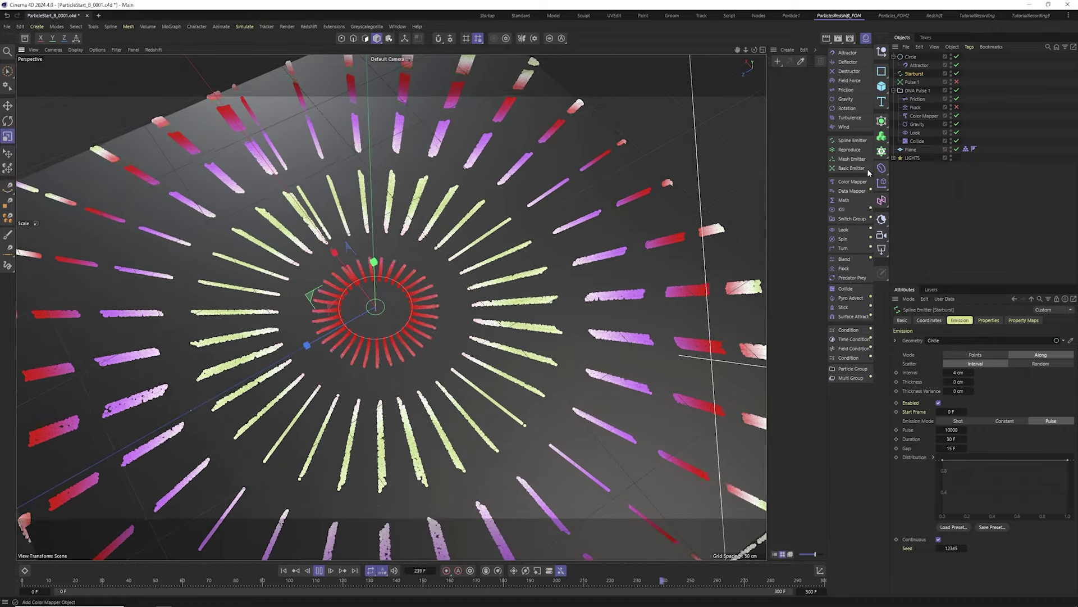
Step: Enable the Flock modifier and set its separation strength to 0.02 and separation radius to 2 cm
click(915, 108)
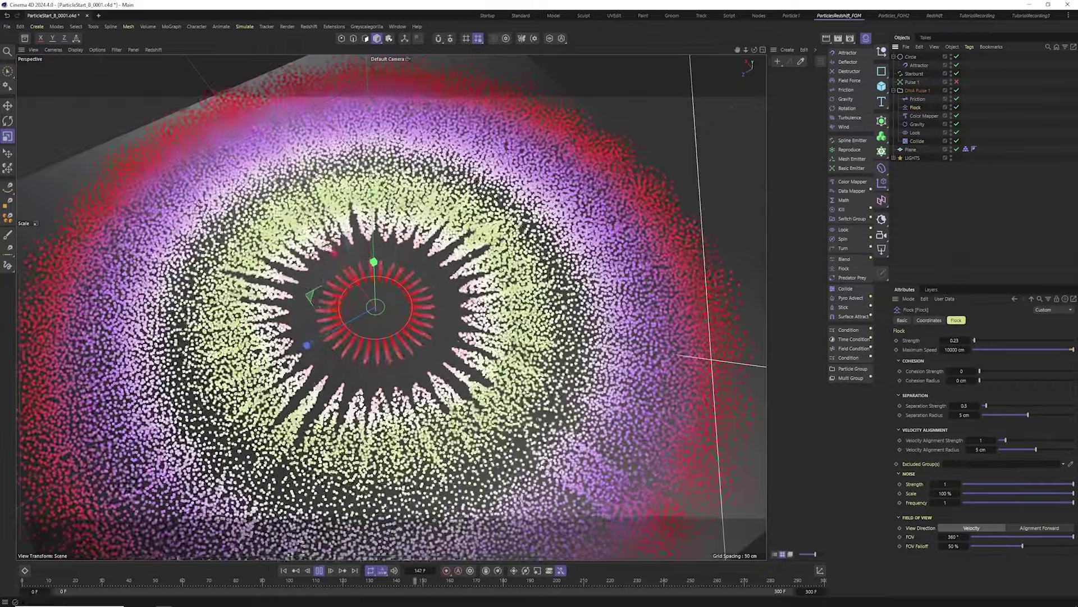
alt+drag(387, 304, 371, 365)
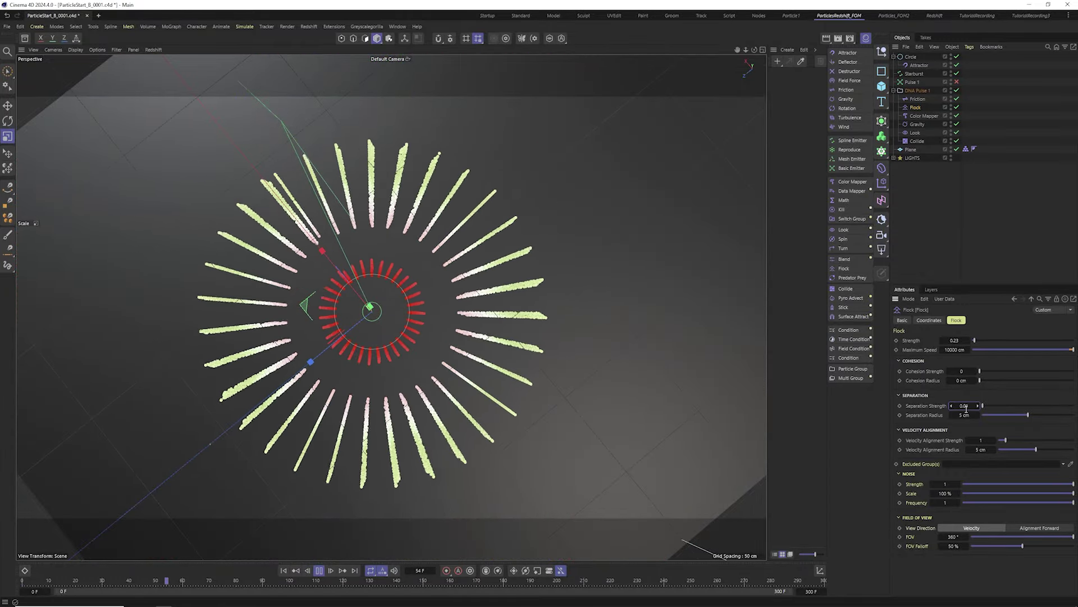
double_click(973, 416)
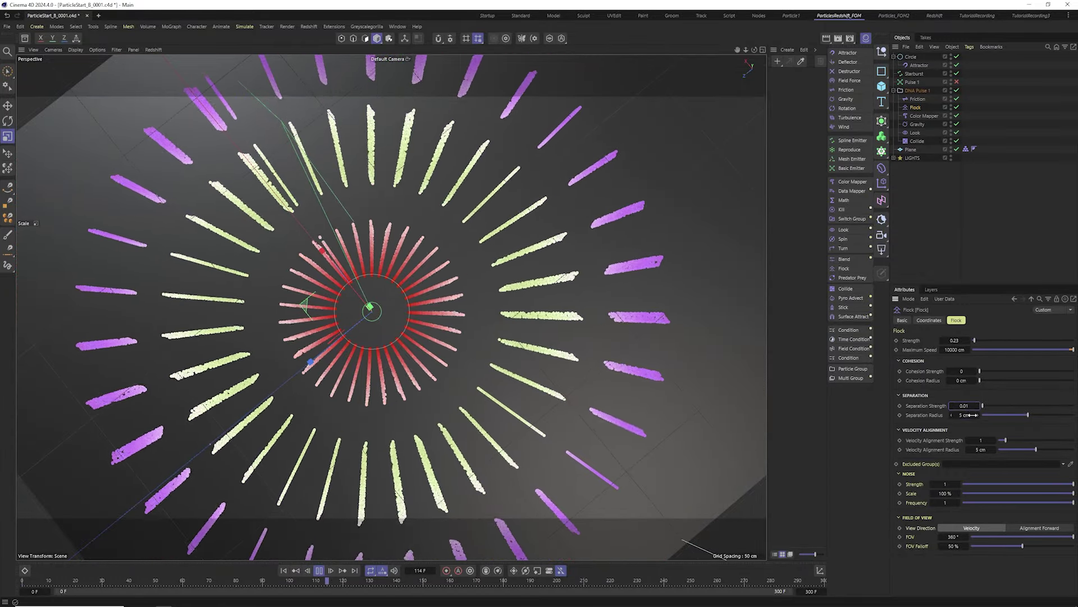
text(2)
key(Return)
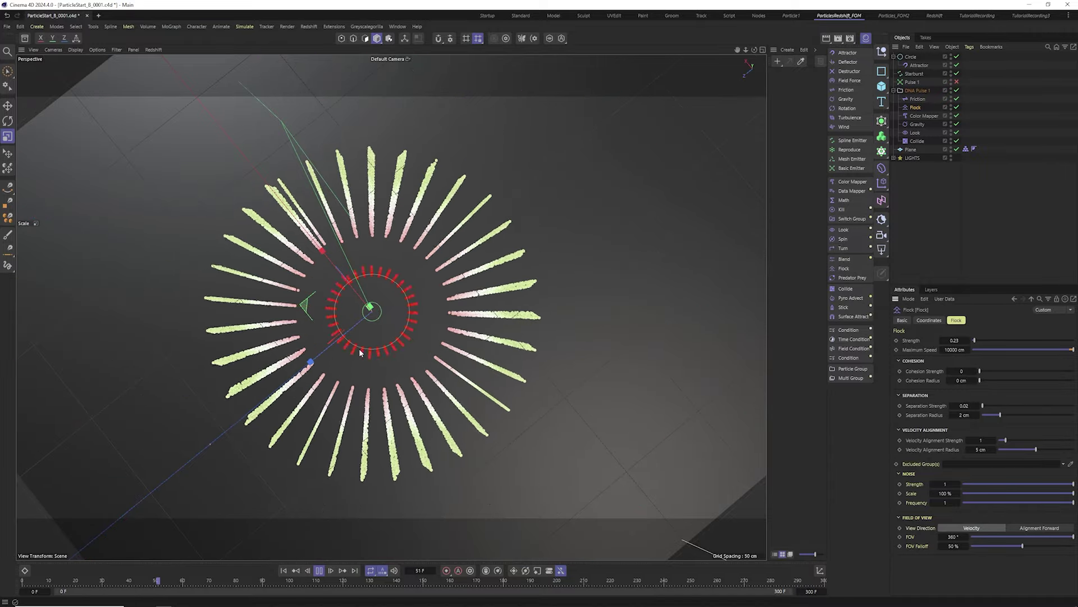
alt+drag(359, 348, 367, 258)
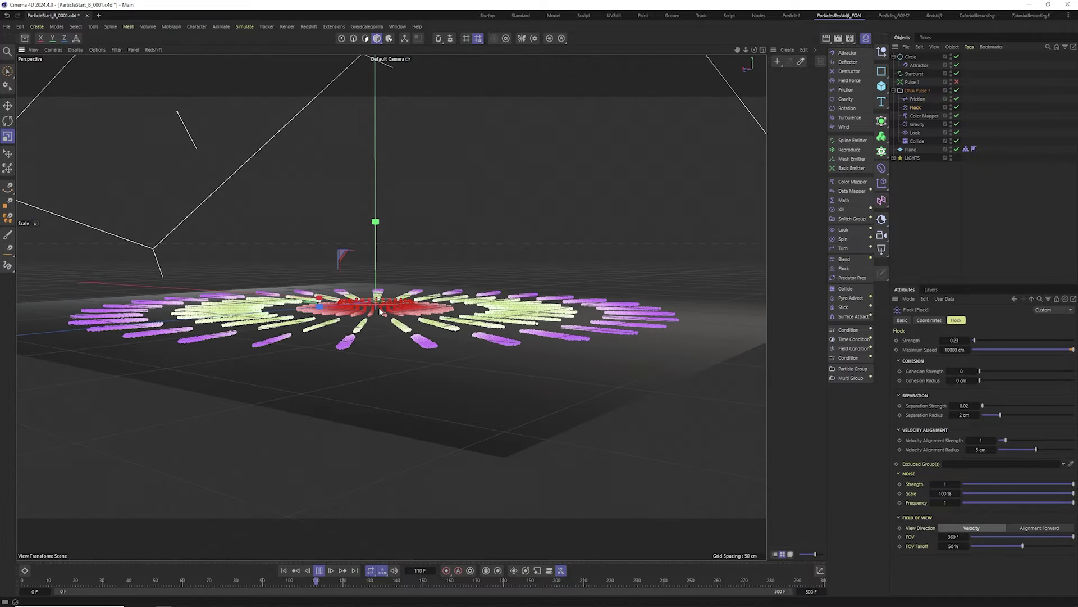
alt+drag(379, 307, 370, 418)
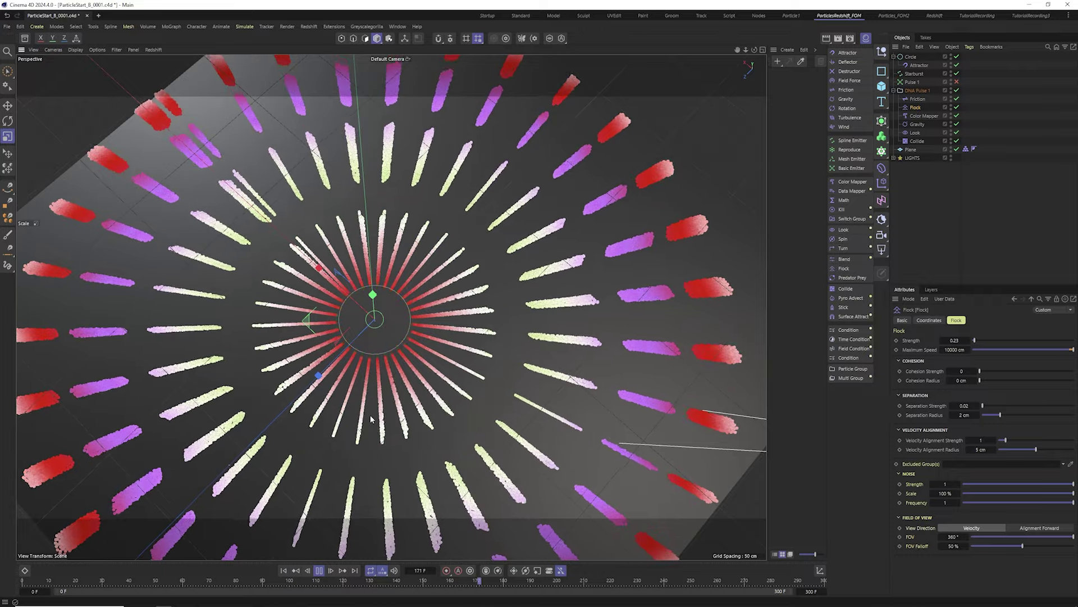
alt+middle_drag(371, 418, 382, 364)
Step: Pause playback at frame 229, unfold the Redshift render view beside the viewport and widen it
click(322, 571)
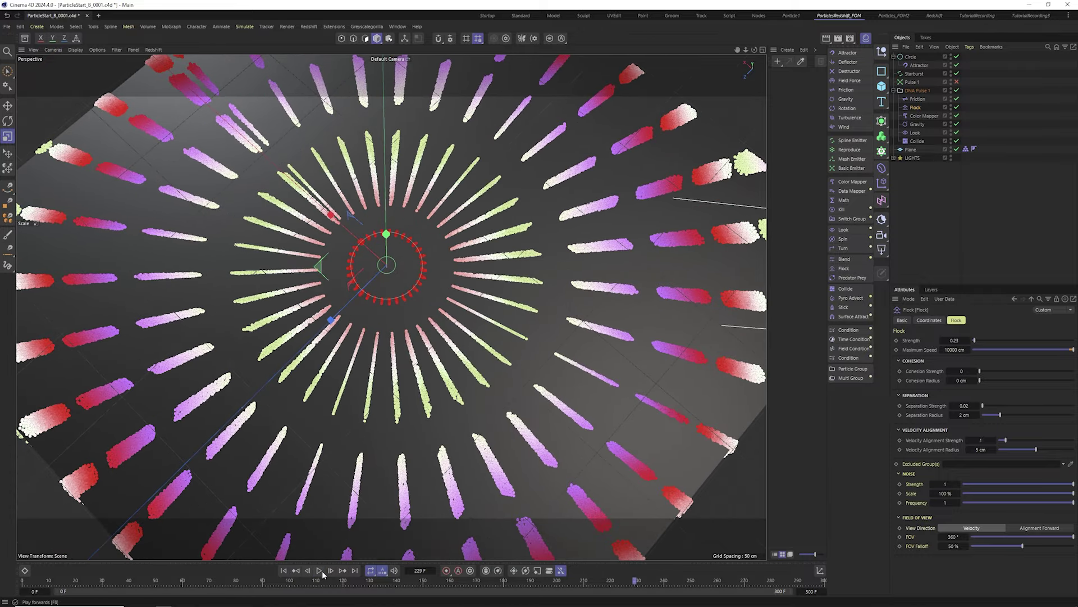
click(835, 18)
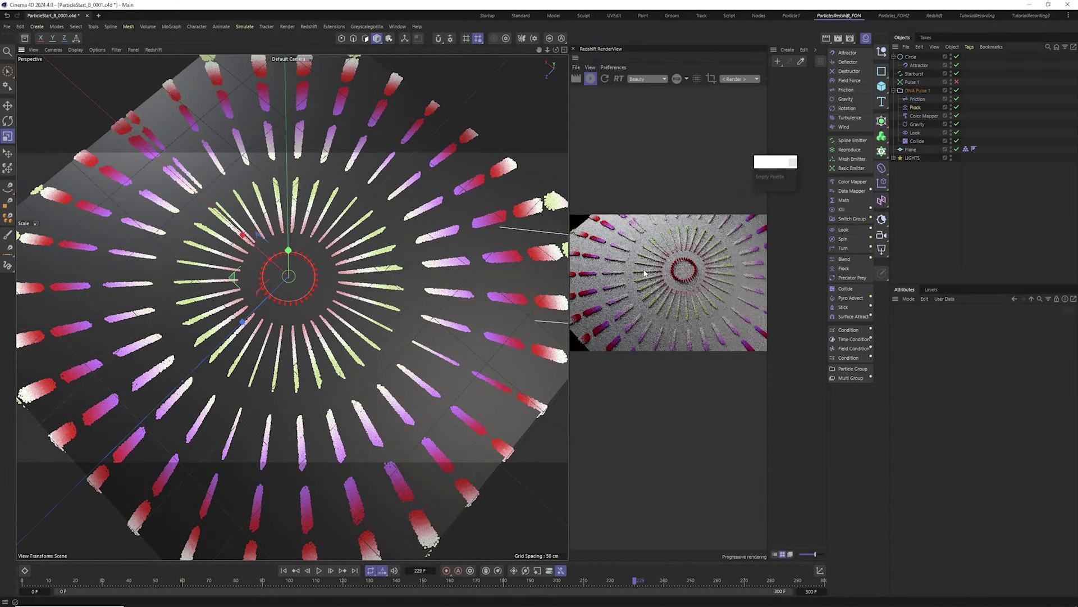
alt+drag(324, 263, 295, 235)
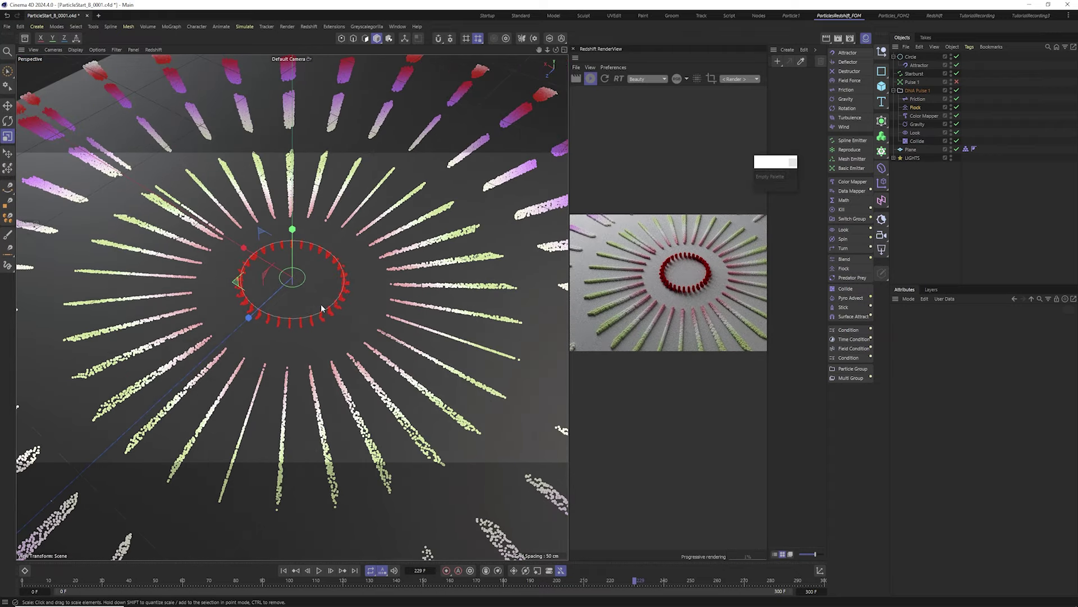
mouse_move(322, 305)
alt+mouse_down()
mouse_move(301, 294)
mouse_move(309, 322)
alt+mouse_up()
alt+drag(288, 282, 296, 286)
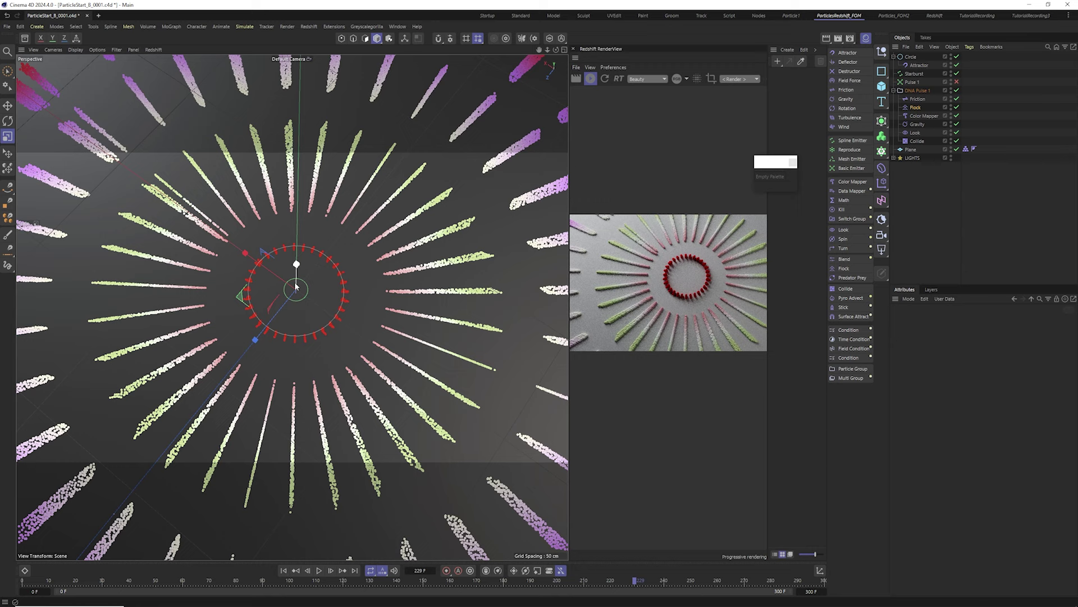
drag(569, 280, 435, 281)
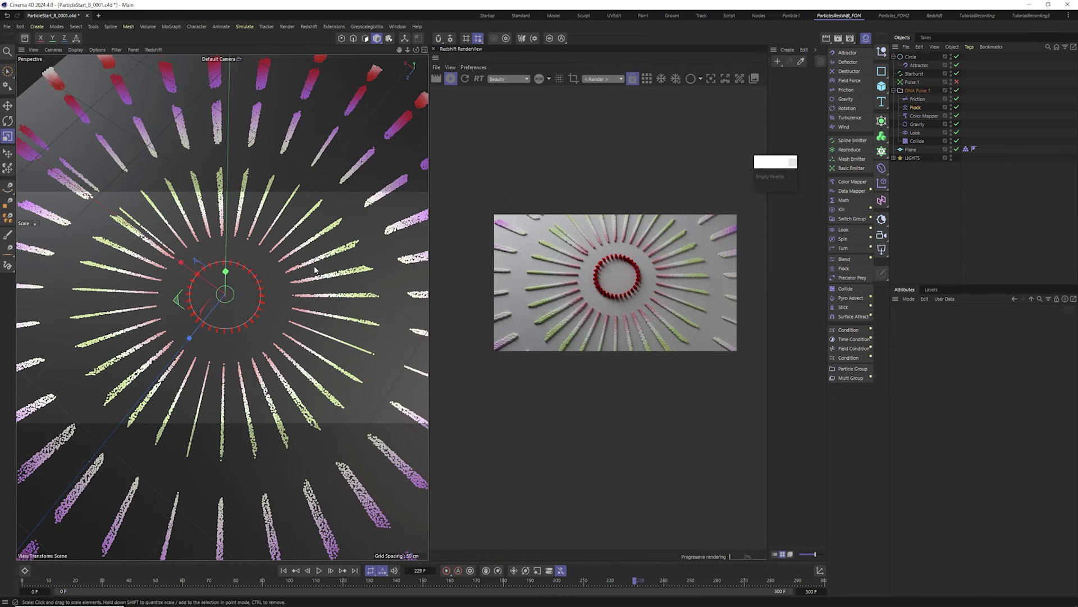
Step: Examine the rendered starburst pattern both close up and from farther away
scroll(253, 293, up, 2)
scroll(593, 286, up, 5)
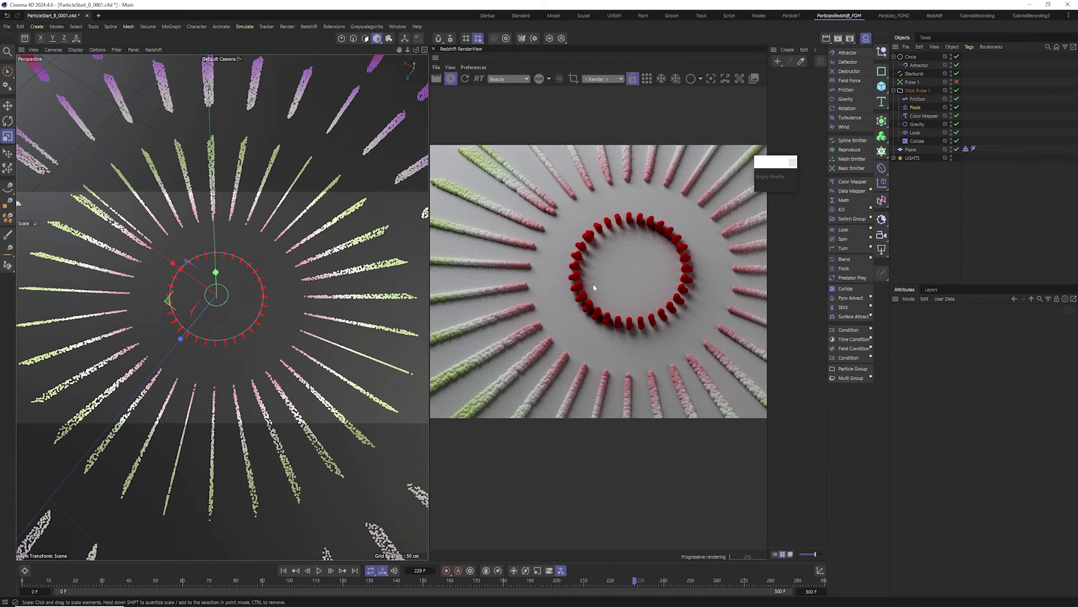
scroll(215, 309, down, 4)
alt+middle_drag(216, 308, 208, 288)
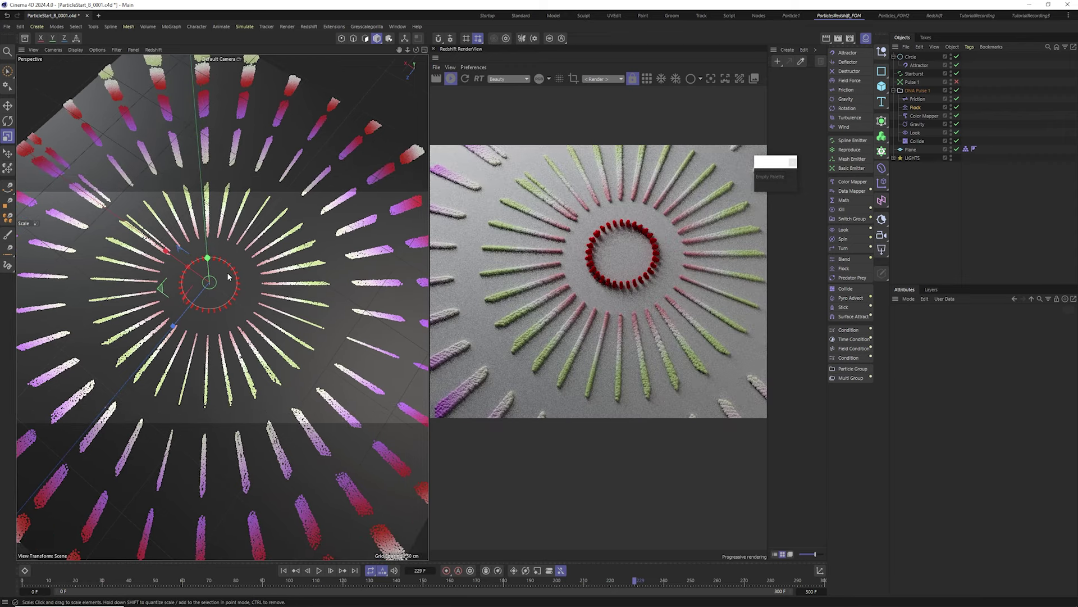
Step: Add a Redshift Object render tag to the DNA Pulse 1 particle group
alt+drag(228, 277, 308, 285)
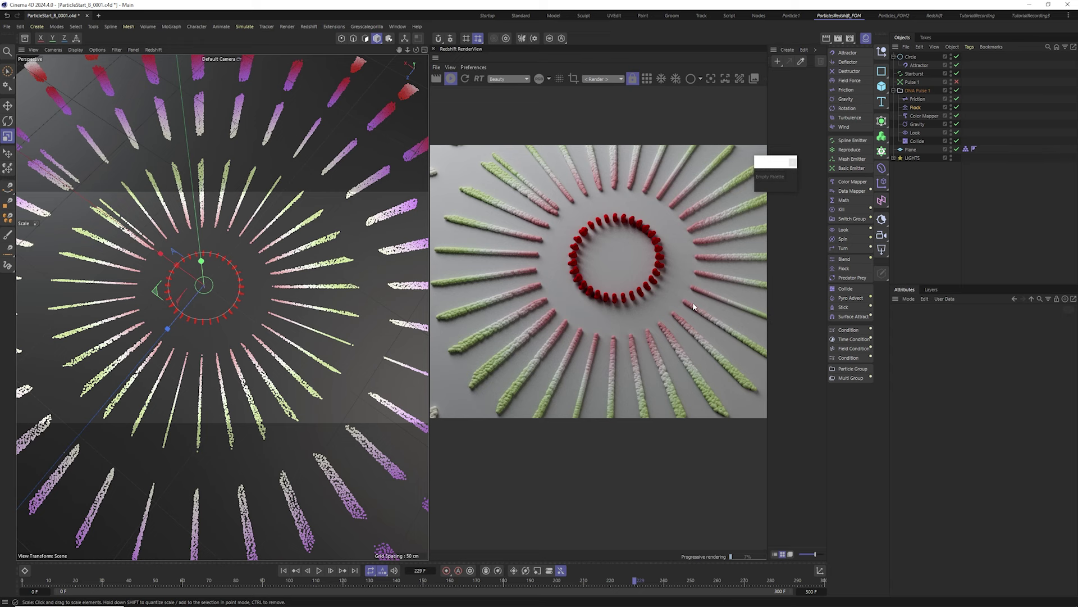
alt+middle_drag(314, 304, 318, 315)
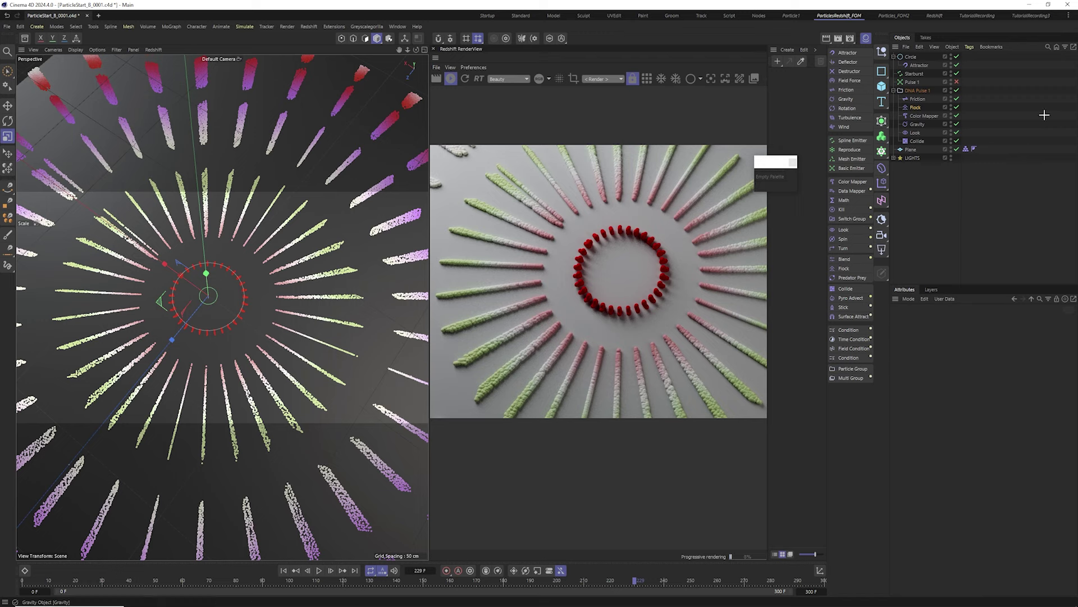
click(914, 91)
right_click(916, 91)
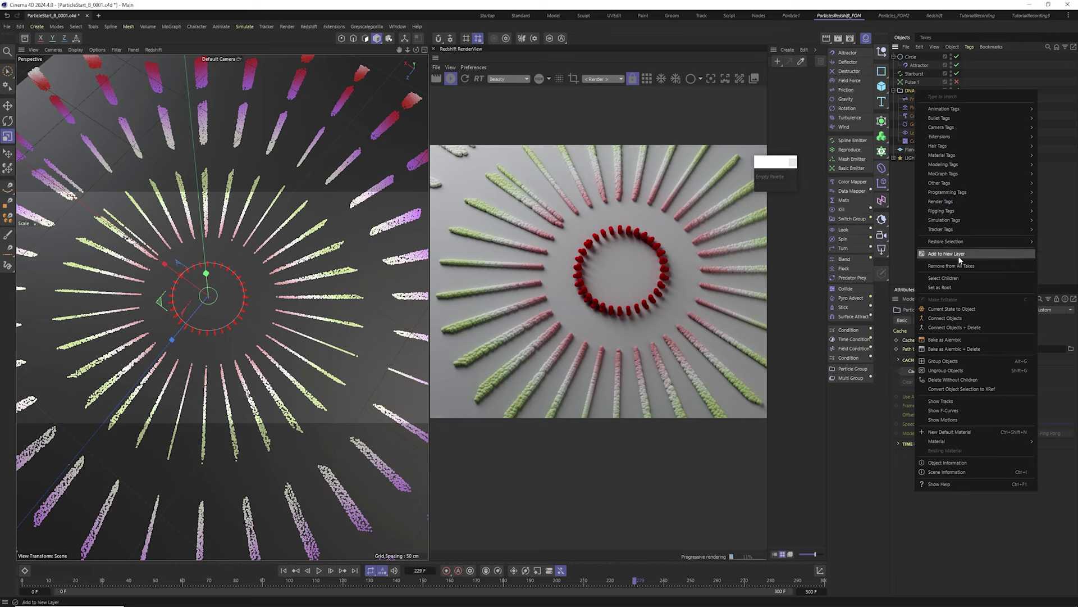
mouse_move(962, 201)
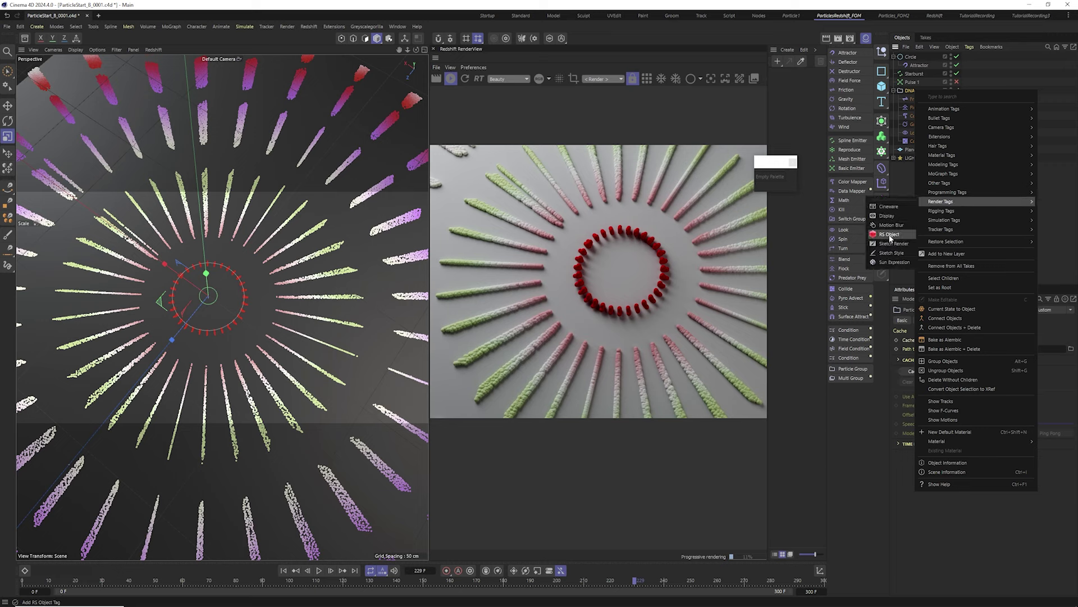
click(889, 234)
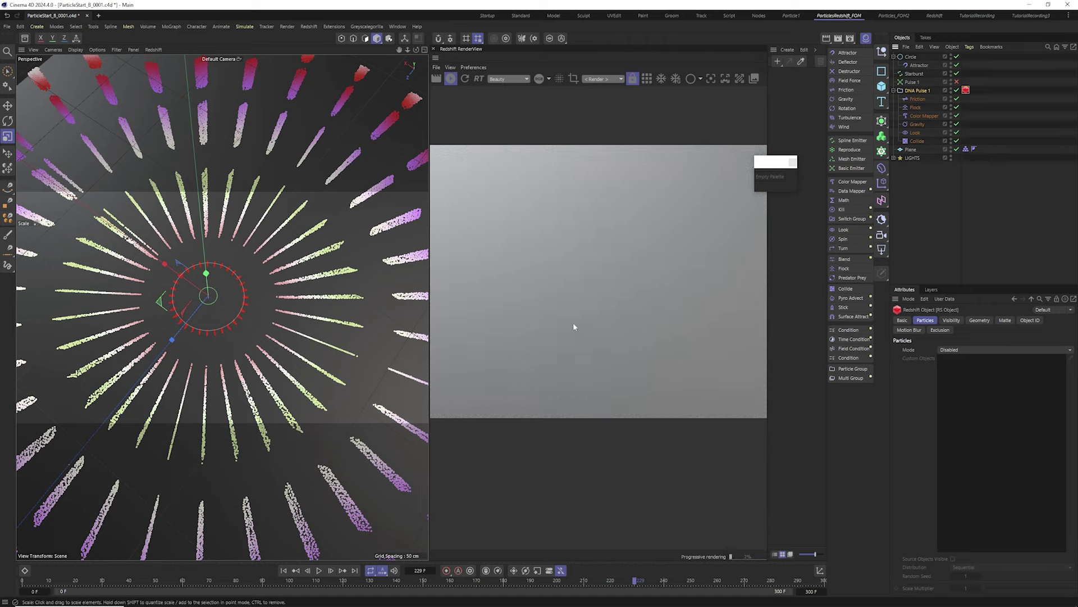
Step: Try the Sphere Instances, Quad Instances and Point Instances modes for the group's Redshift particles
click(980, 349)
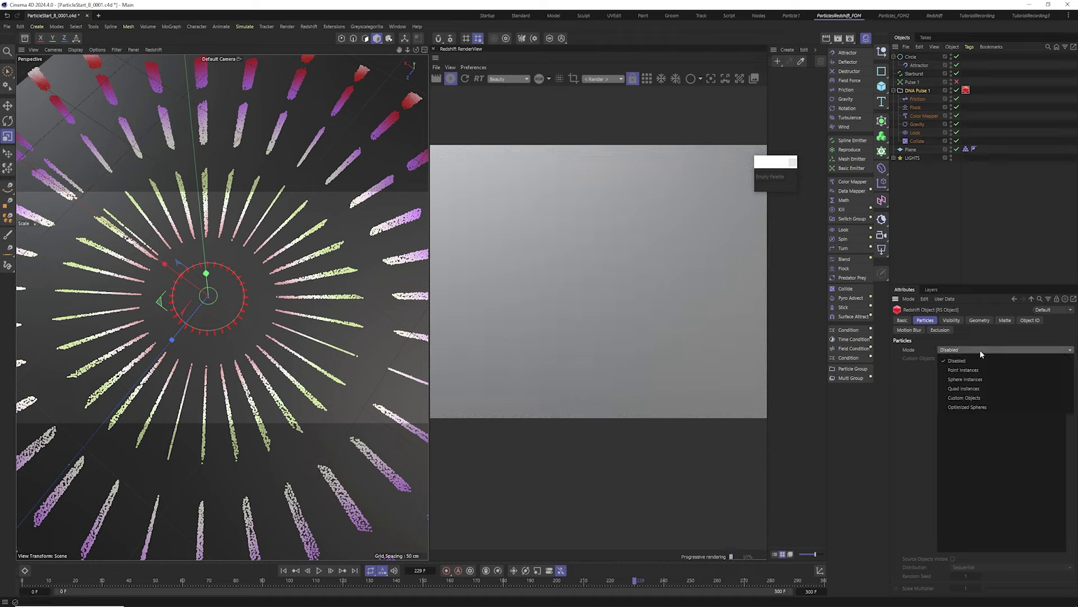
click(975, 379)
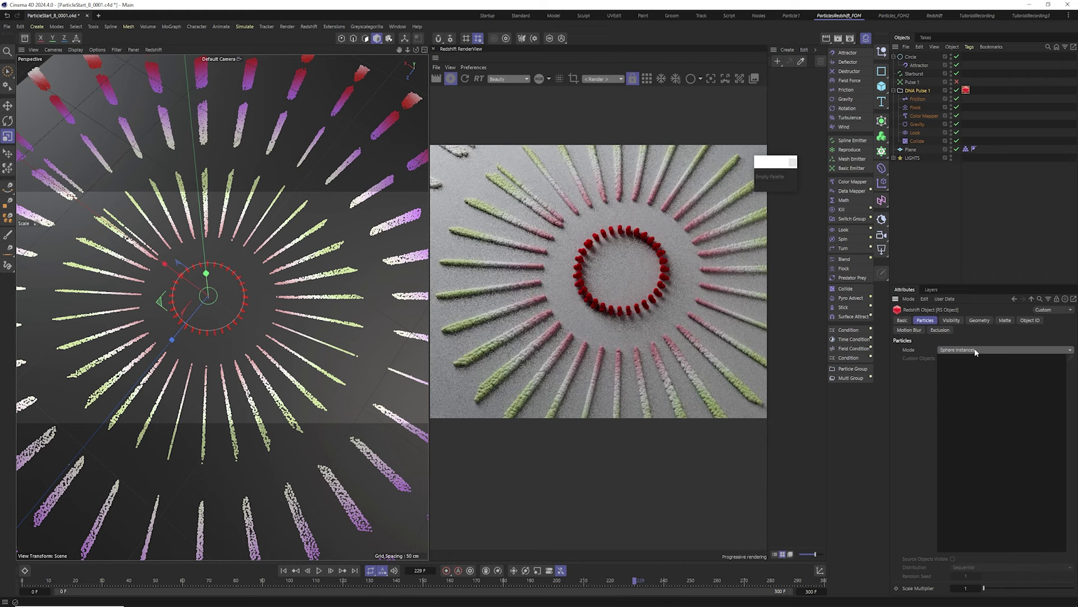
click(975, 350)
click(977, 389)
click(972, 350)
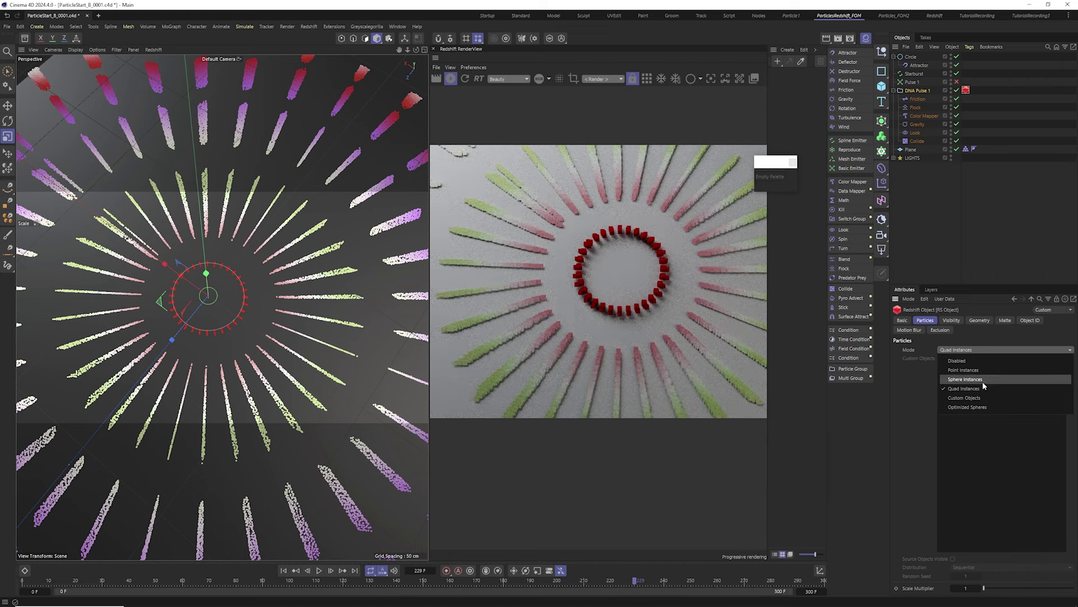
click(974, 370)
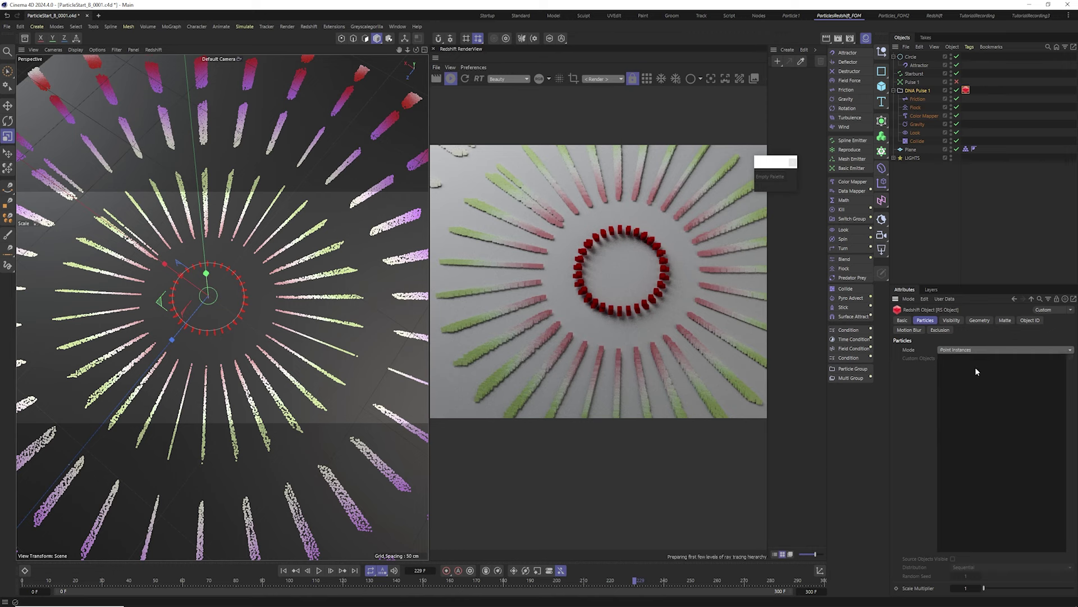
Step: Set the Redshift tag's particle mode to Custom Objects
click(965, 351)
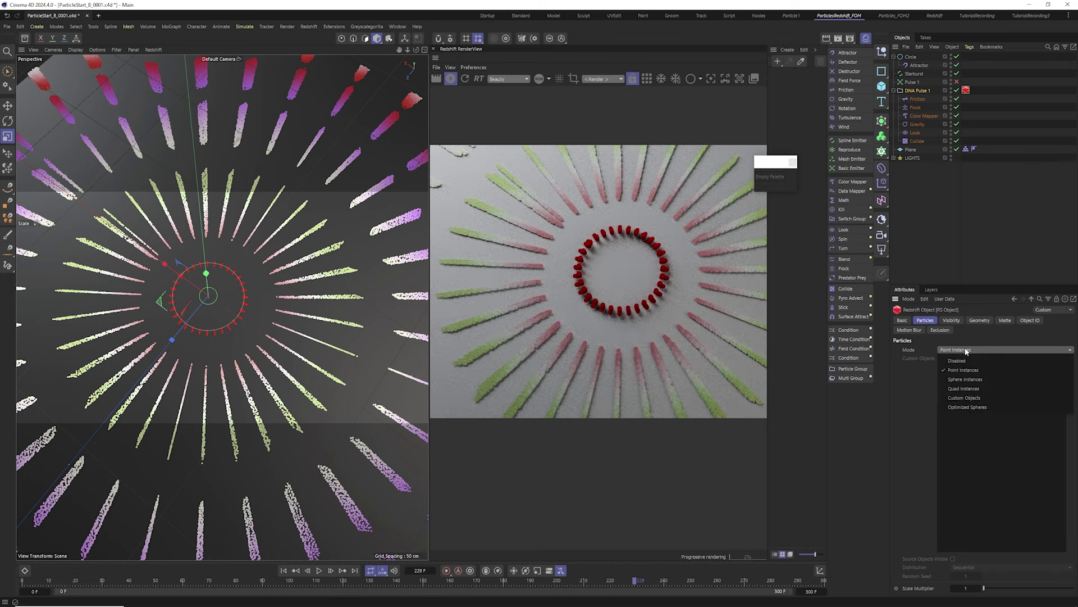
click(1000, 397)
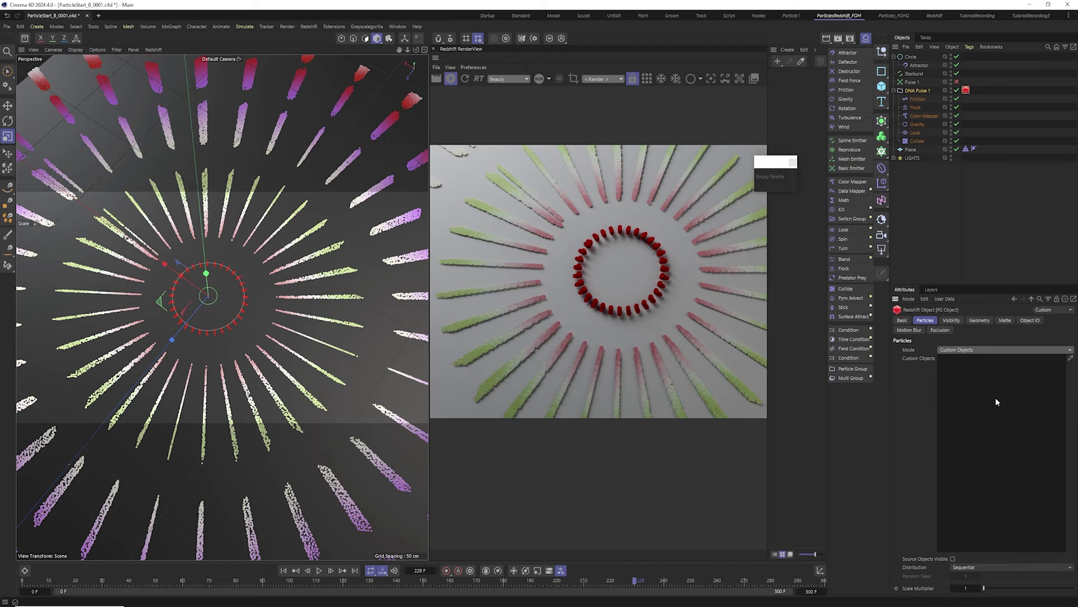
click(929, 231)
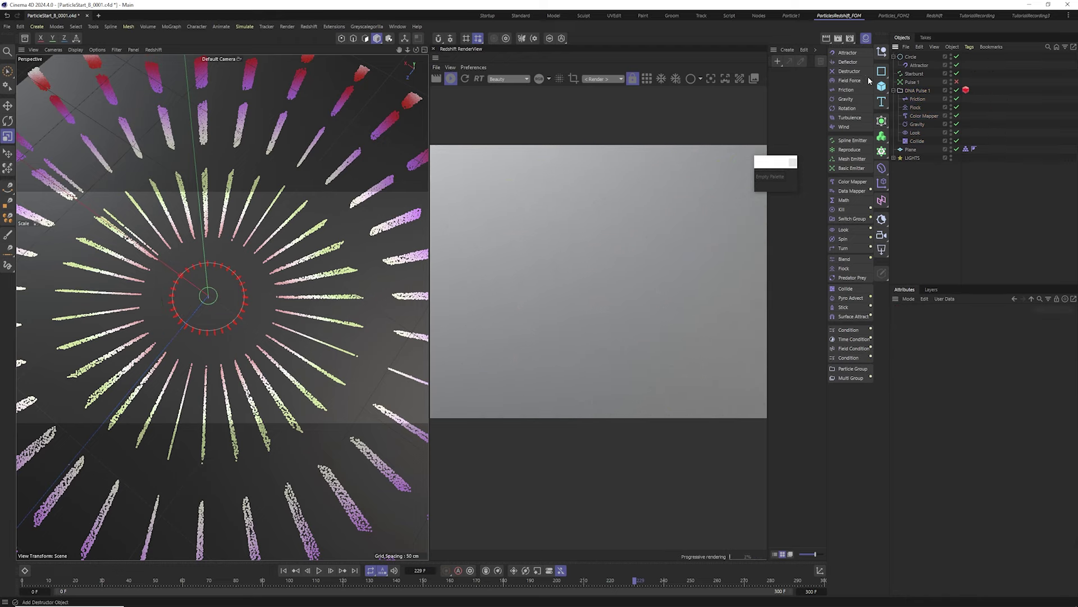
Step: Add a capsule with a 12 cm height and 0.3 cm radius, oriented along +Z
click(884, 89)
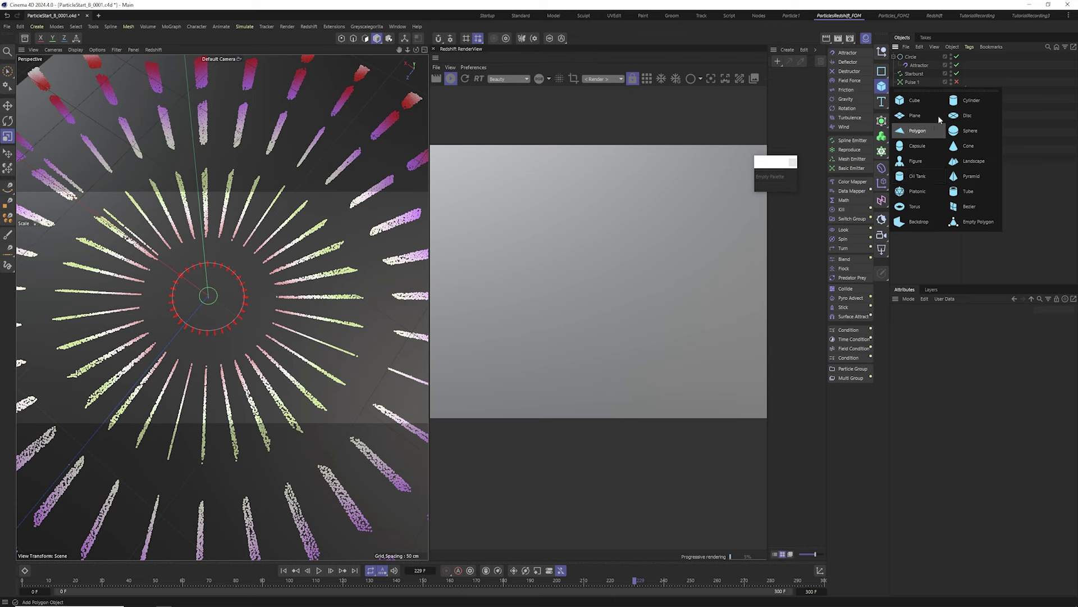
click(917, 146)
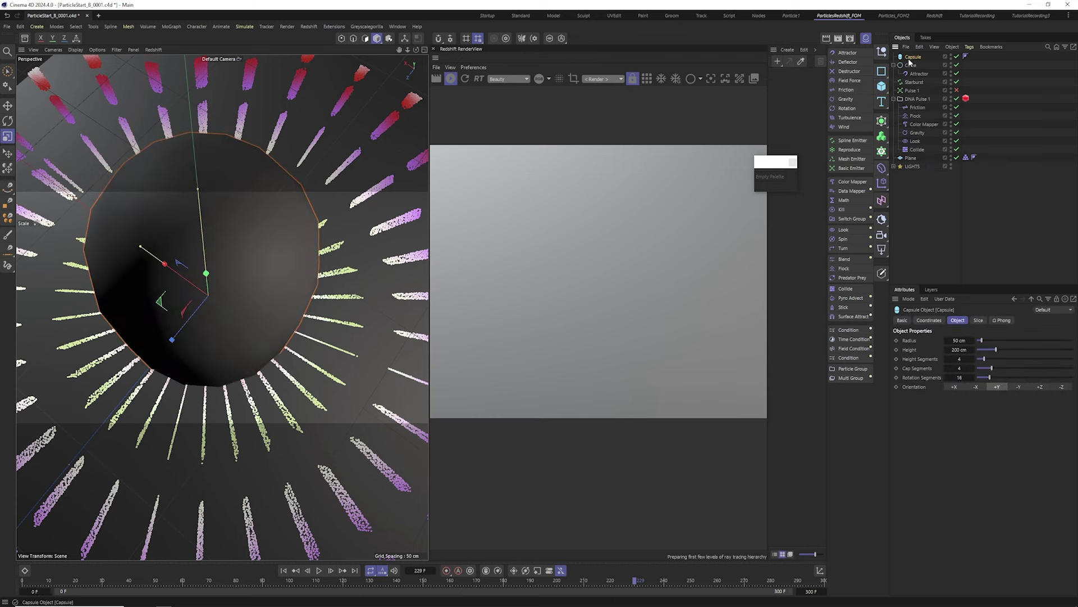
click(959, 349)
text(12)
key(Return)
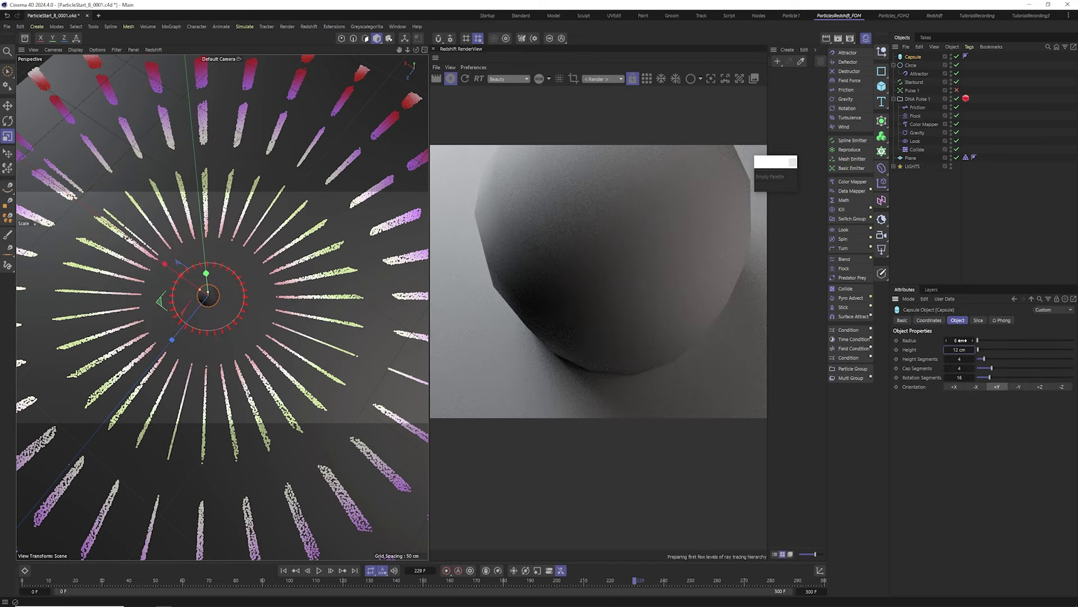
click(960, 340)
text(0.3)
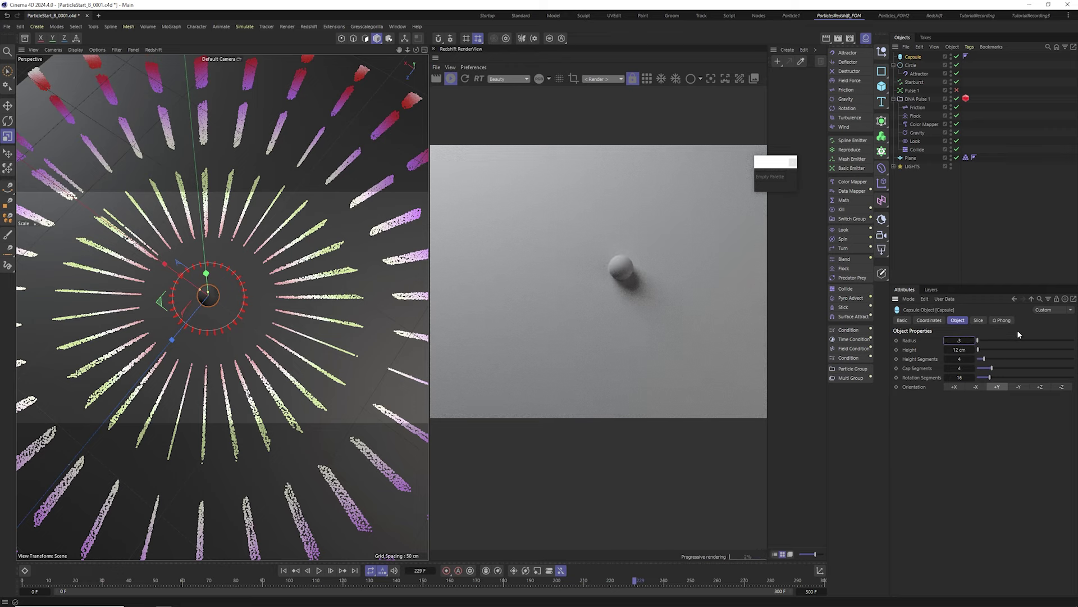
key(Return)
click(1041, 386)
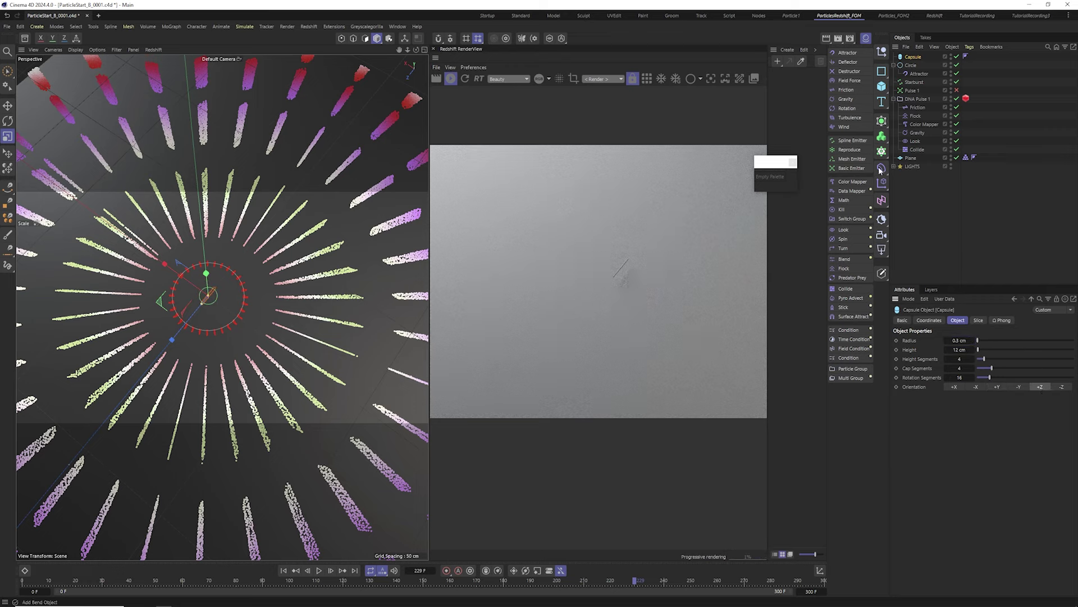
Step: Assign the capsule as the custom object in the DNA Pulse 1 group's Redshift tag
click(966, 98)
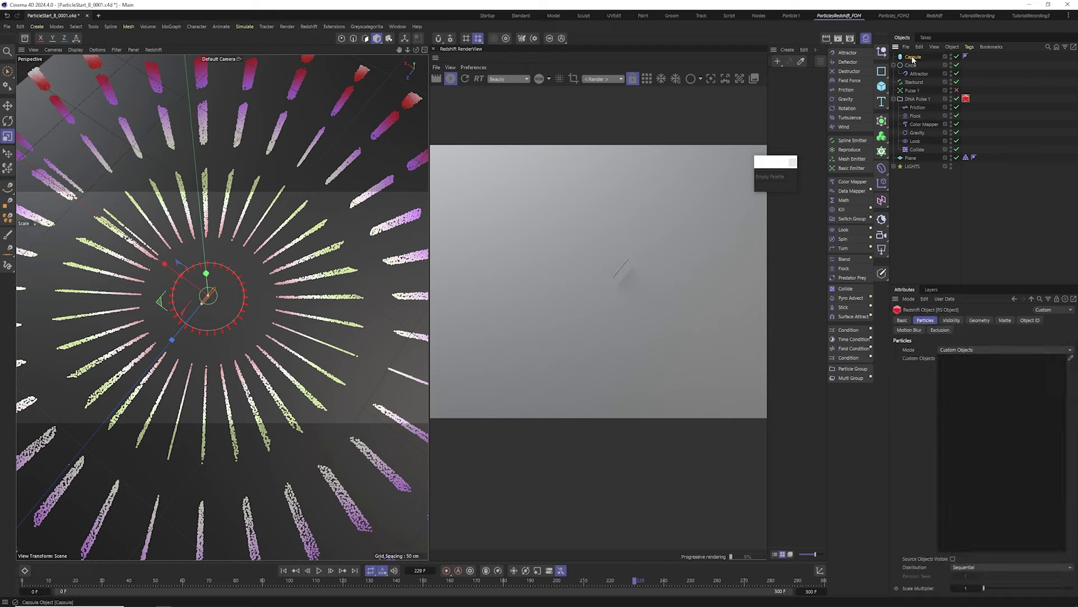
drag(963, 390, 960, 389)
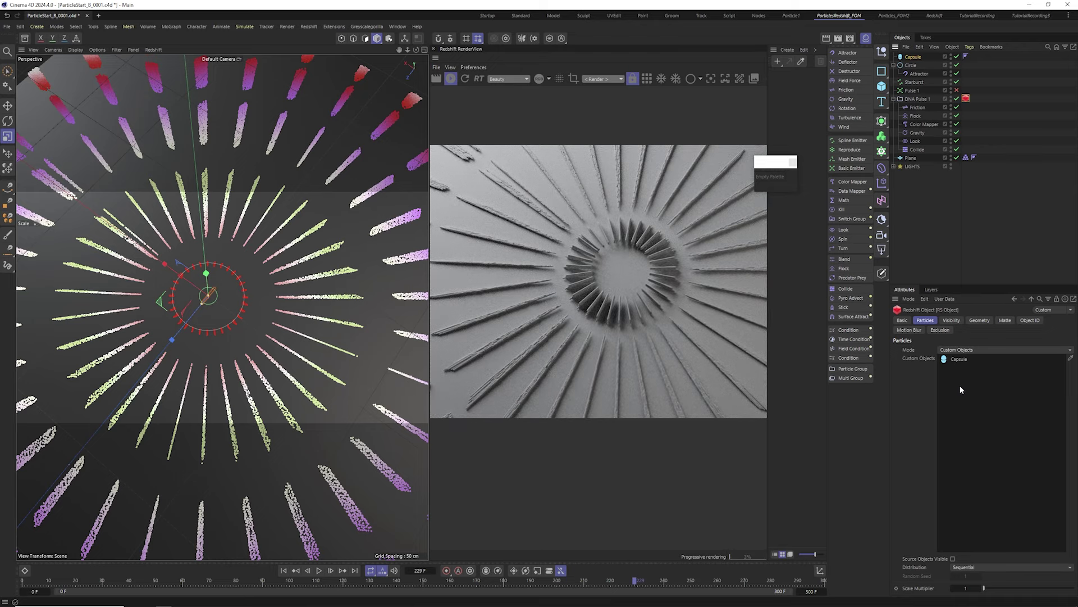
alt+drag(332, 318, 277, 317)
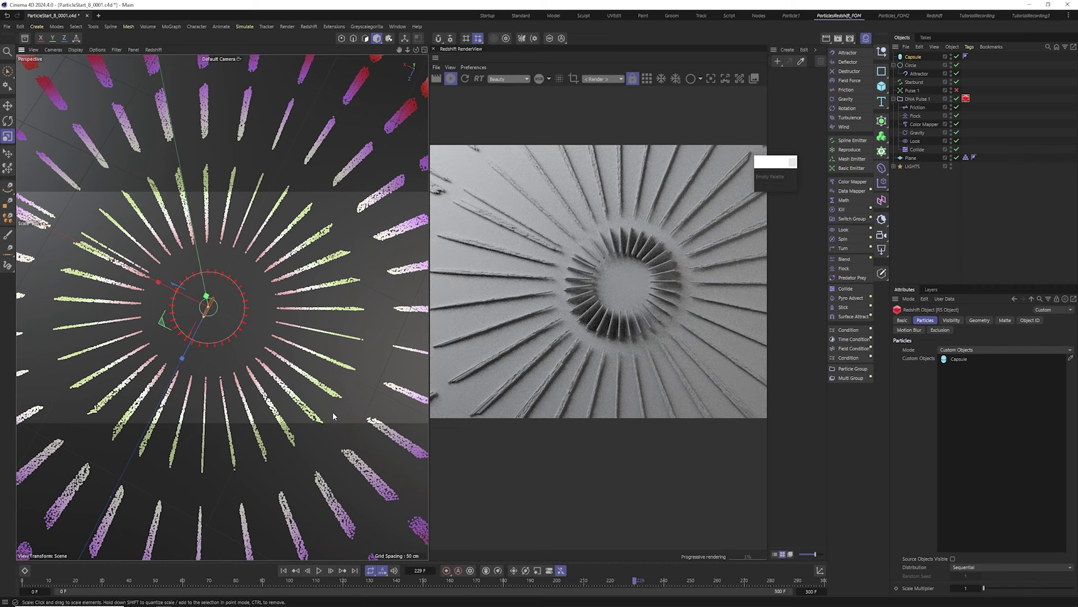
click(1053, 211)
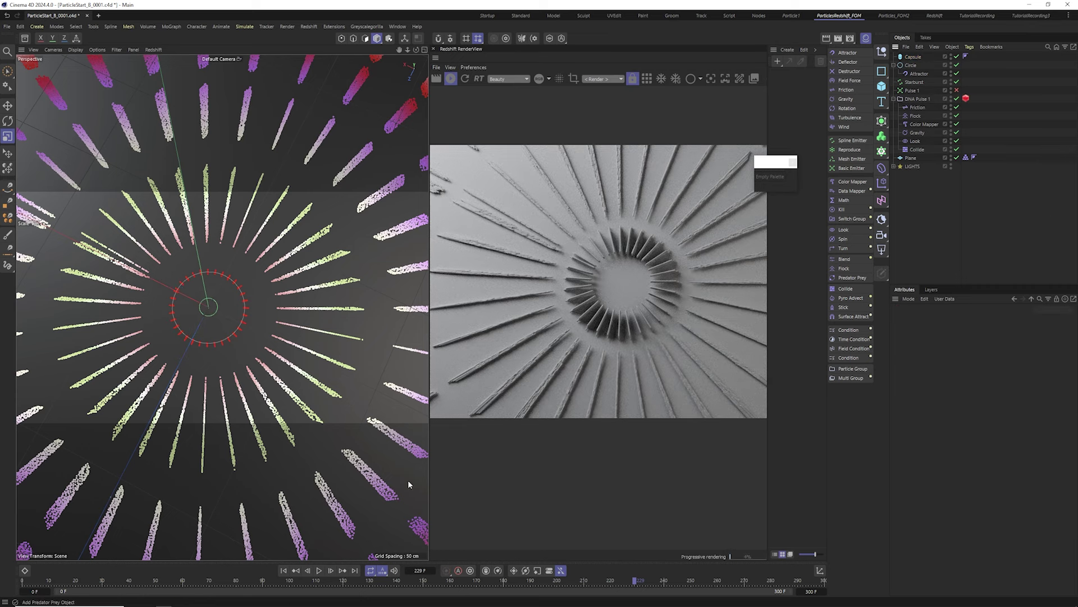
Step: Replay the simulation from the first frame to frame 118 and restart the Redshift render to inspect the capsule particles
click(284, 570)
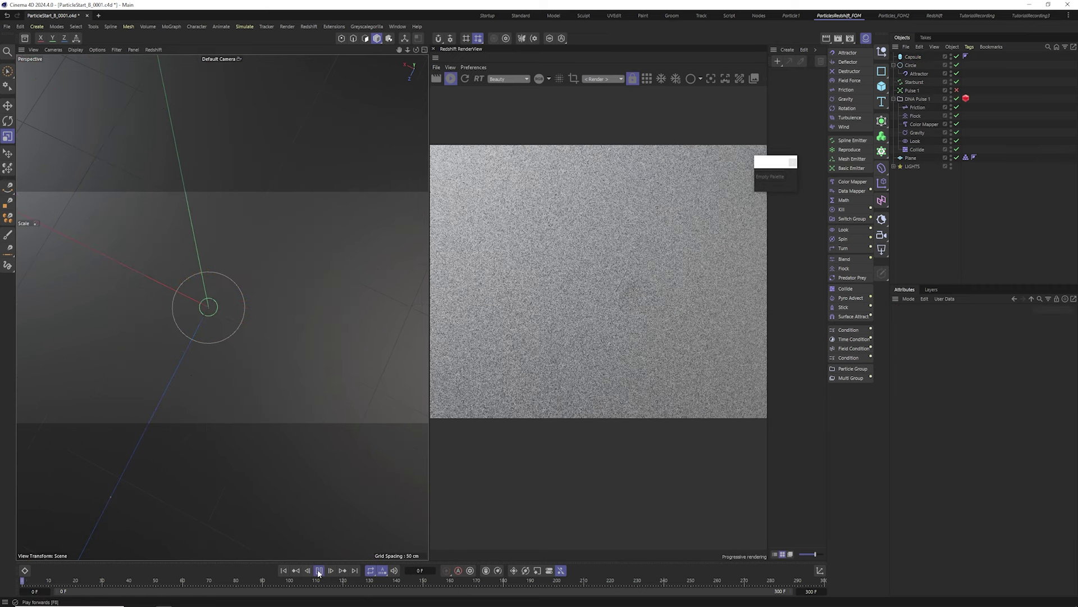
click(319, 571)
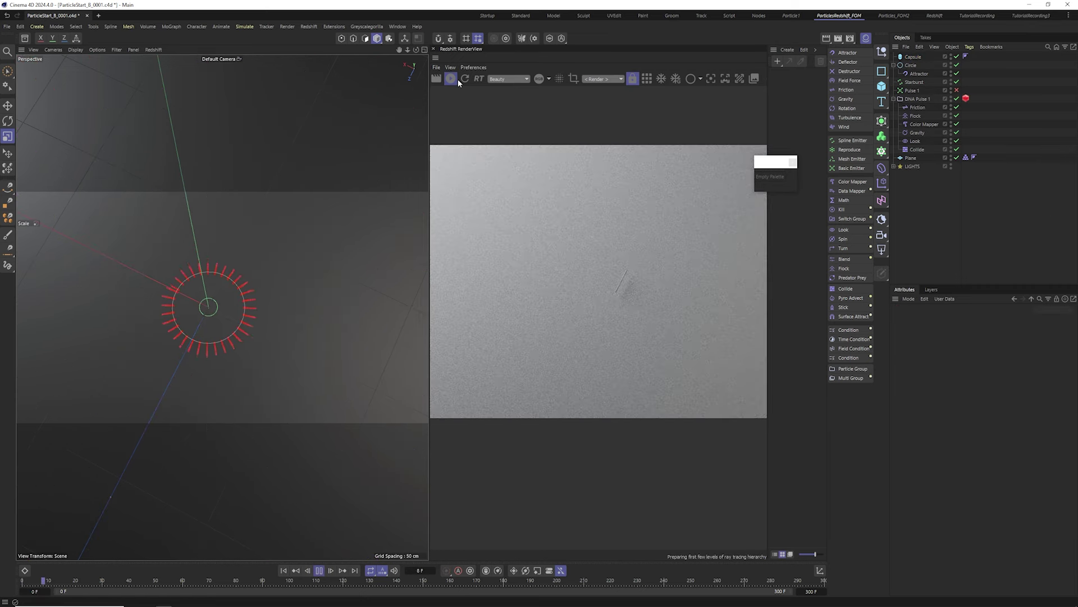
click(319, 571)
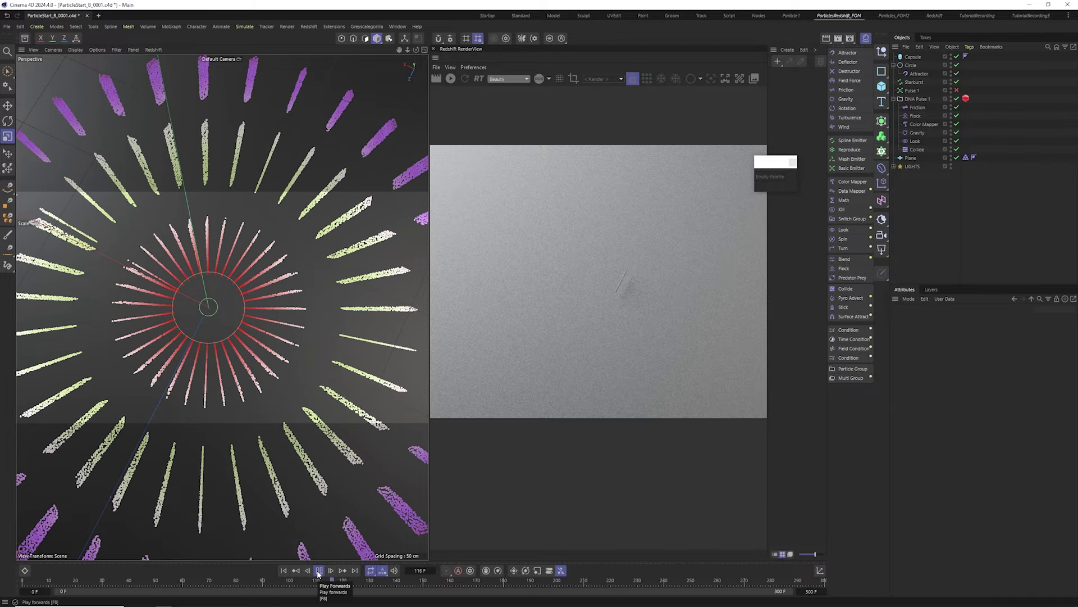
click(451, 78)
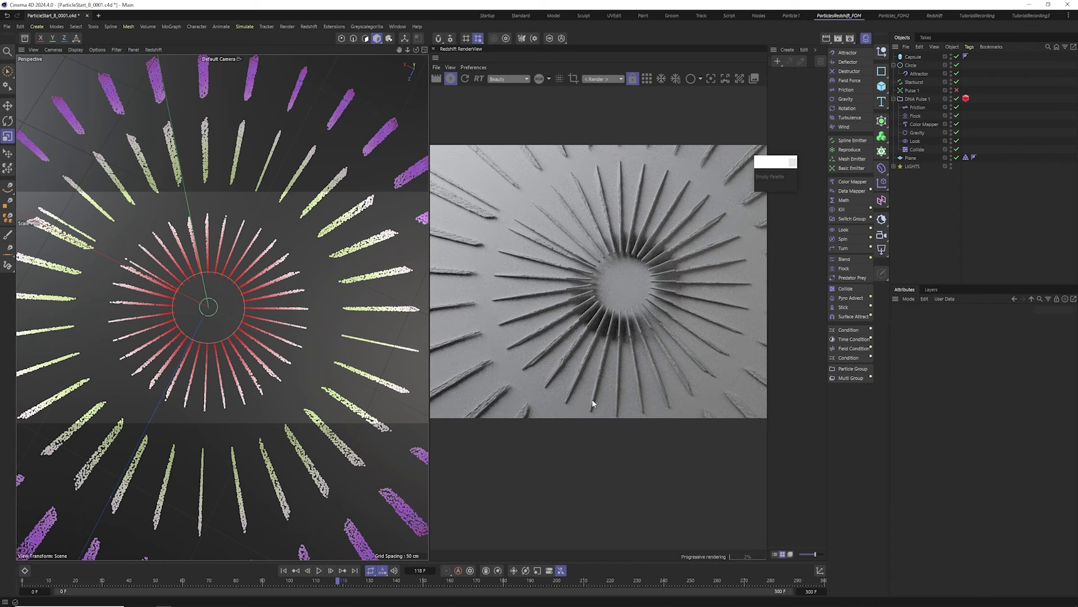
alt+drag(186, 324, 283, 264)
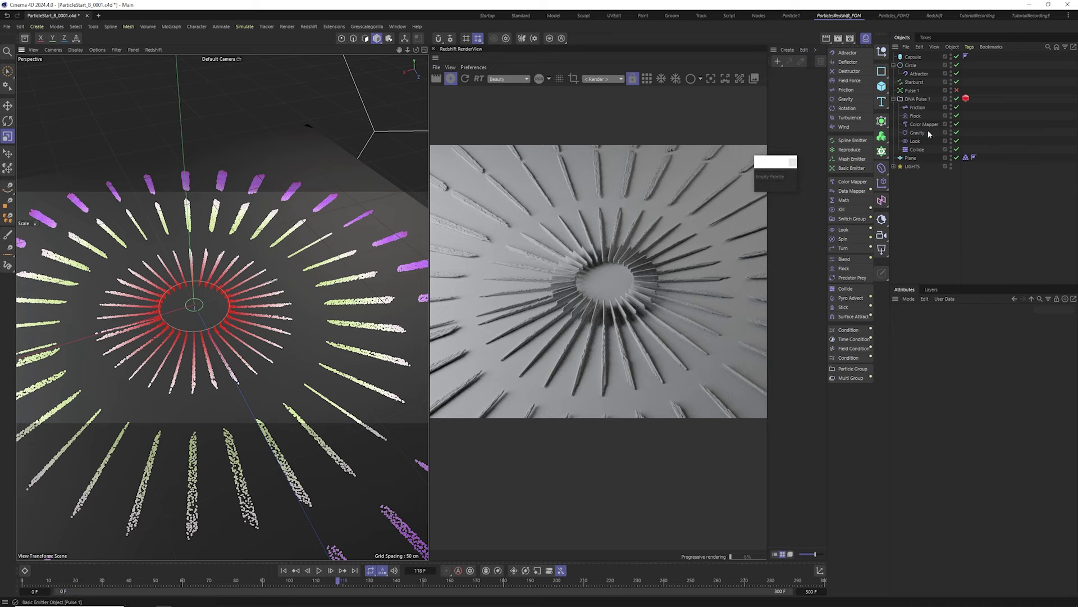
Step: Try the -Y orientation on the capsule and return it to +Z
click(913, 57)
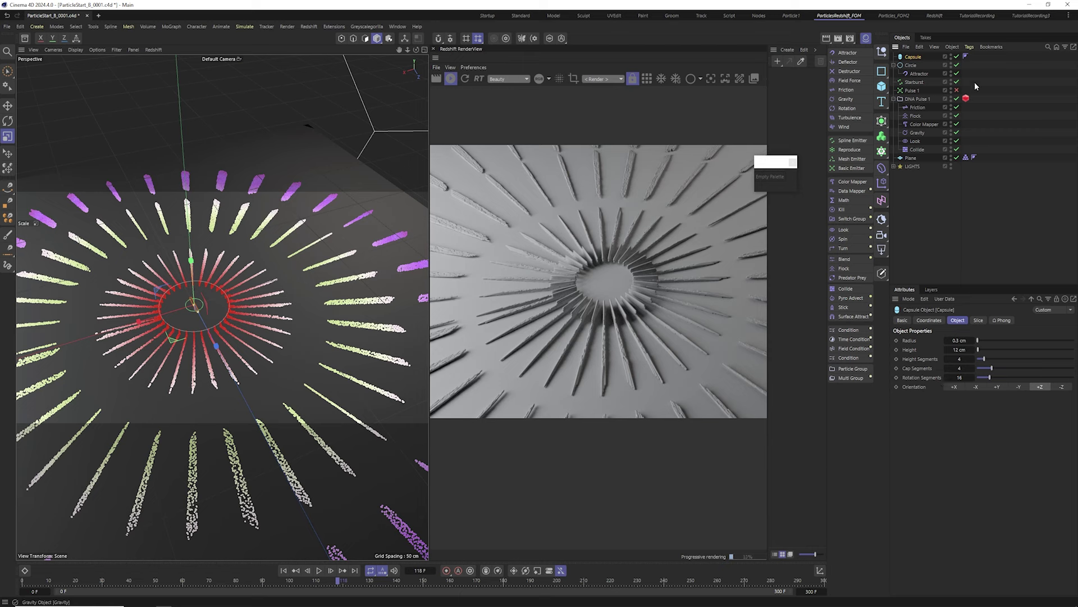
click(1019, 387)
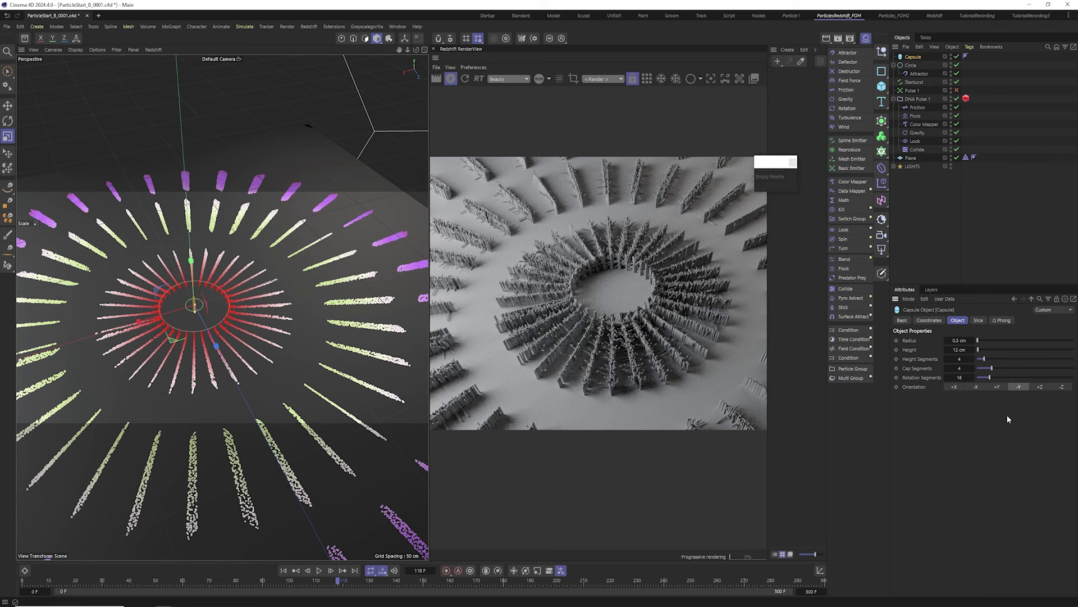
click(1061, 387)
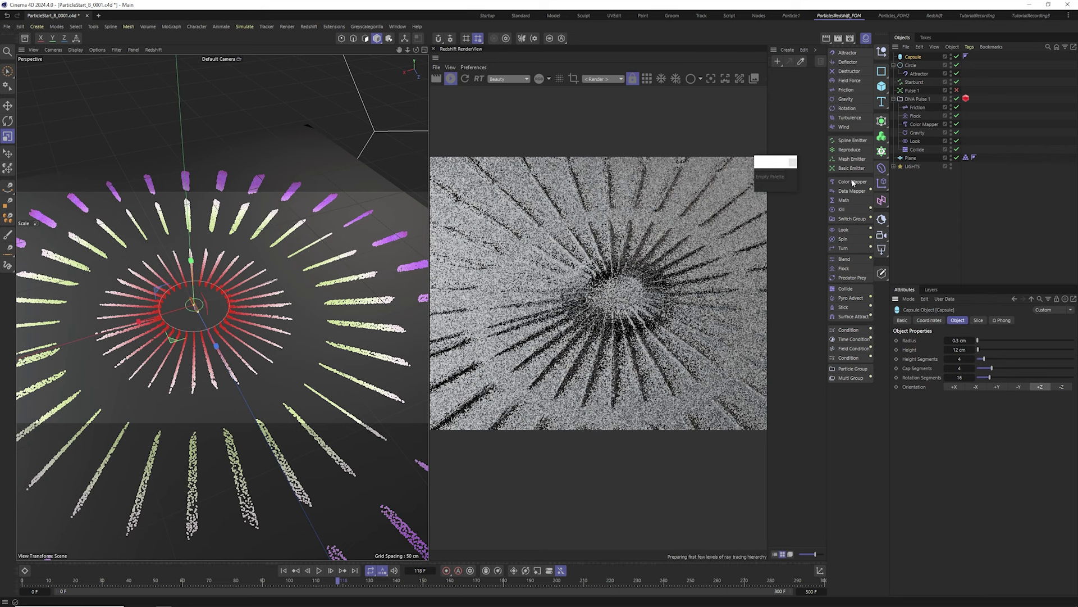
click(935, 202)
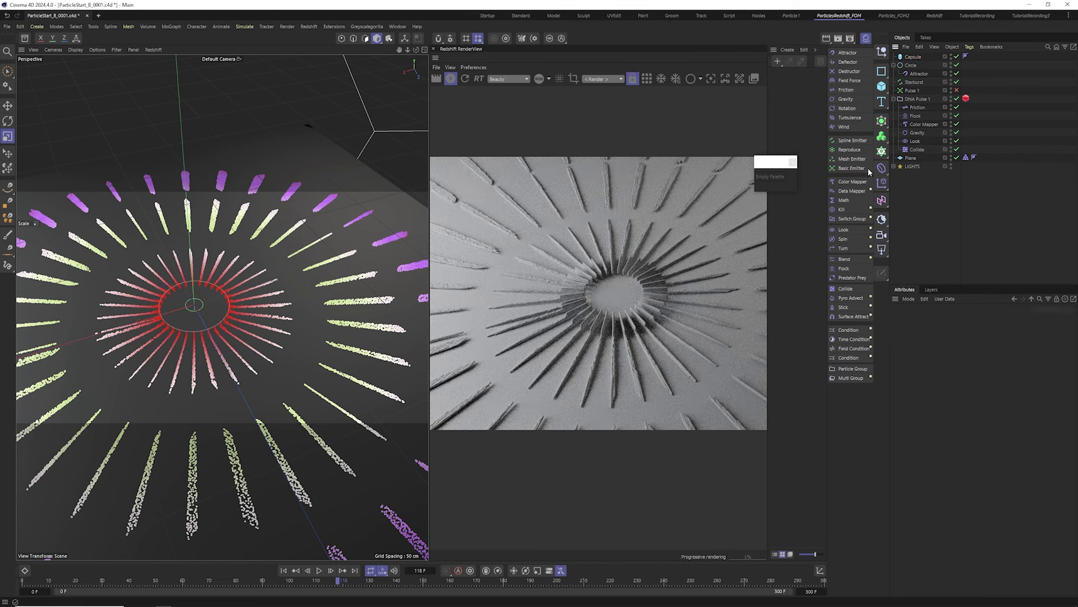
Step: Add a second Look modifier and place it first inside the DNA Pulse 1 group
click(845, 229)
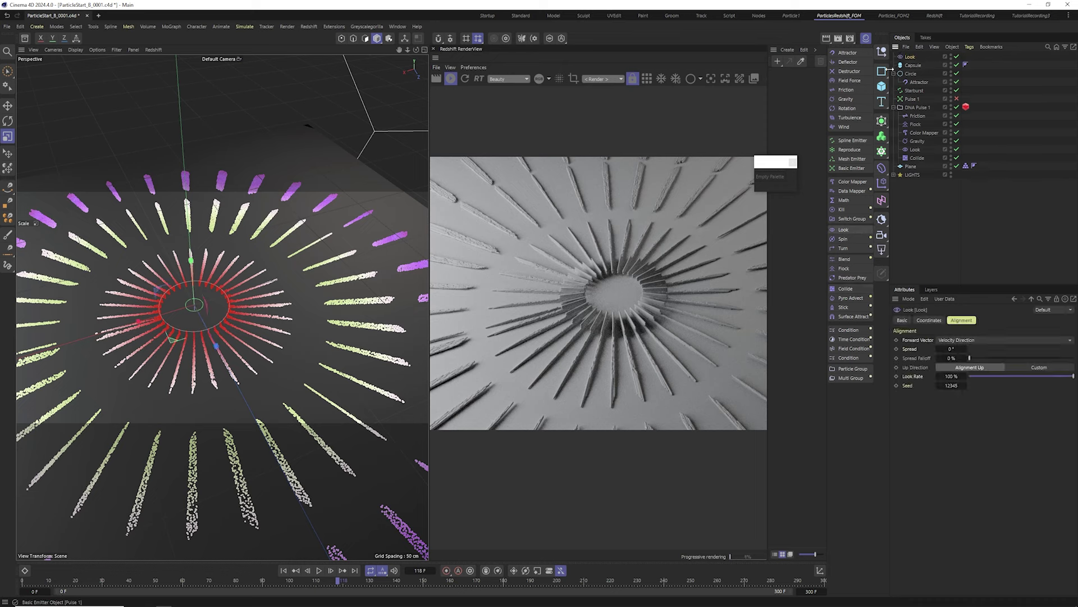
drag(909, 60, 917, 114)
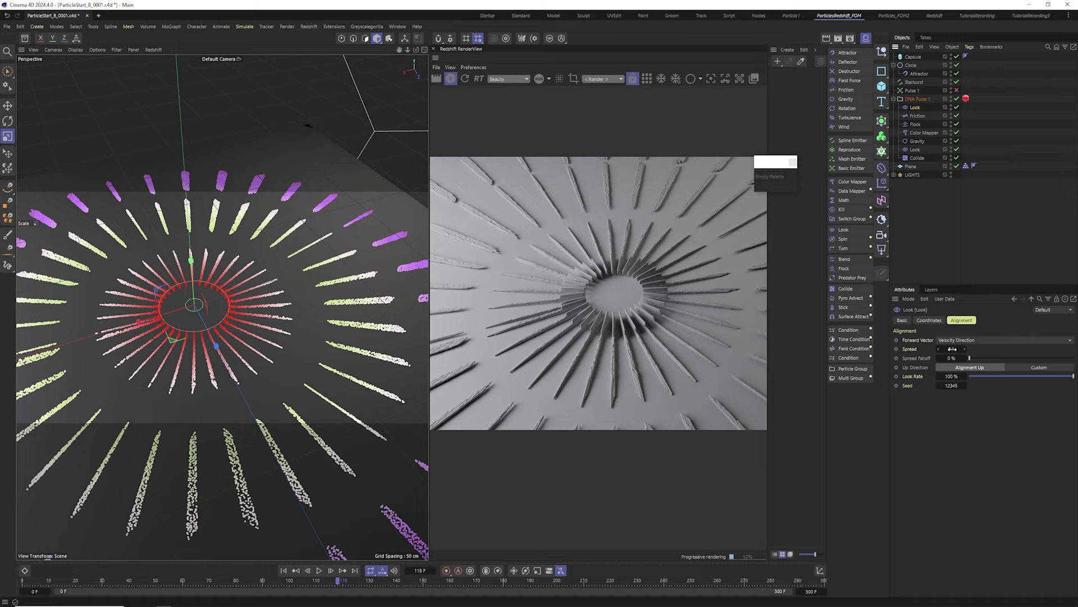
click(1006, 267)
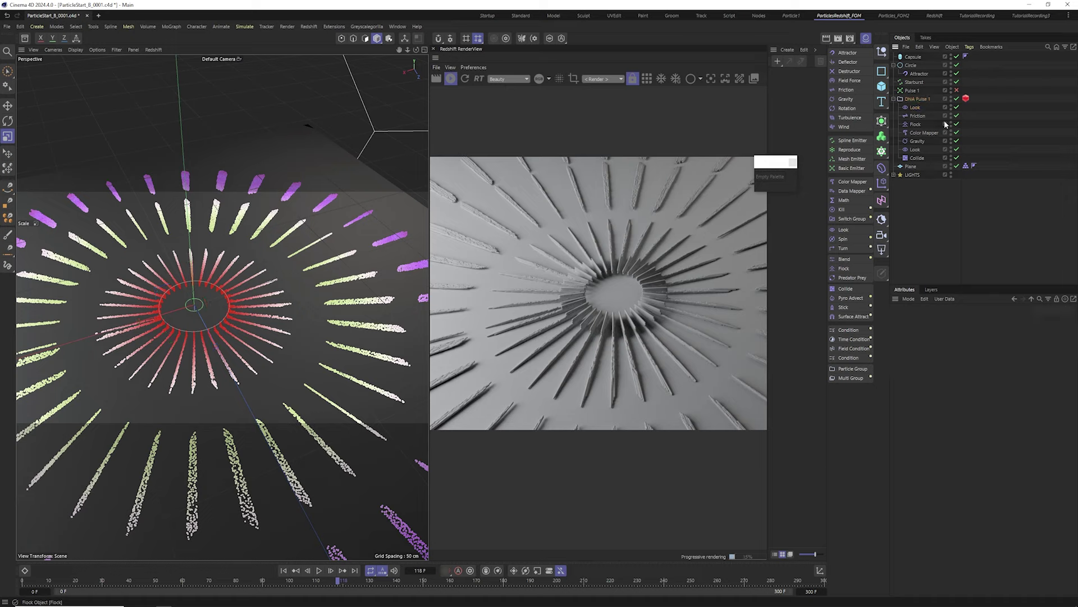
Step: Create a Cone object with a bottom radius of 1 cm and a height of 3 cm
click(912, 57)
click(882, 87)
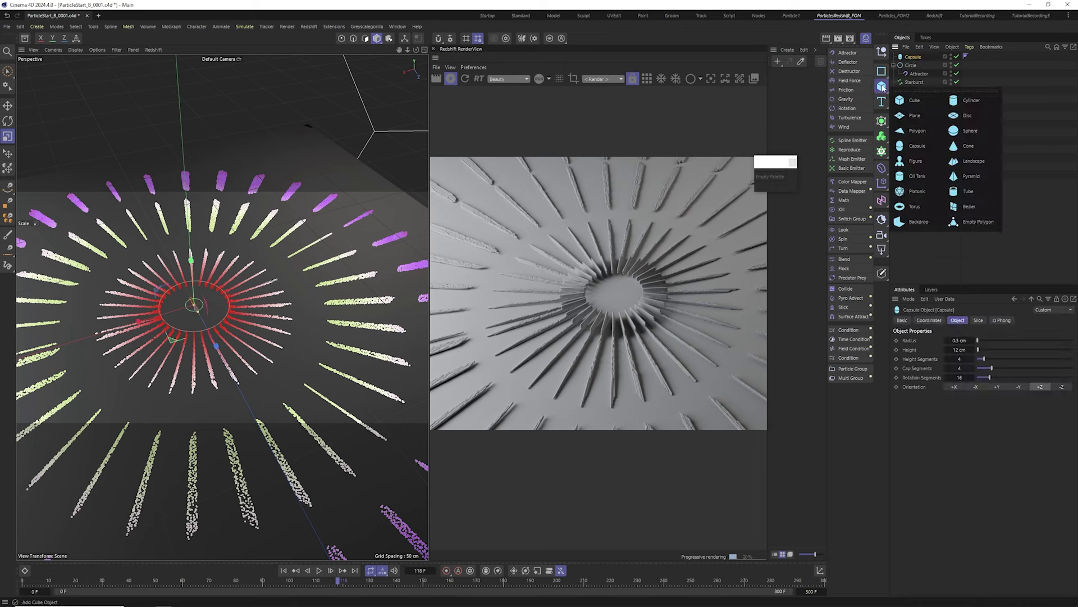
click(968, 147)
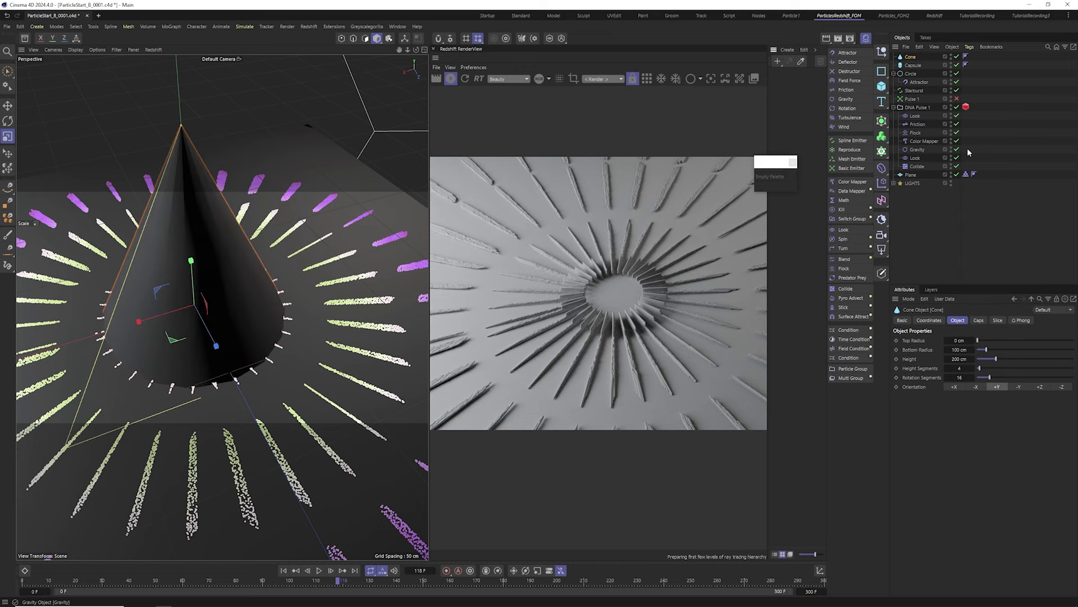
click(964, 360)
text(2)
key(Return)
click(958, 349)
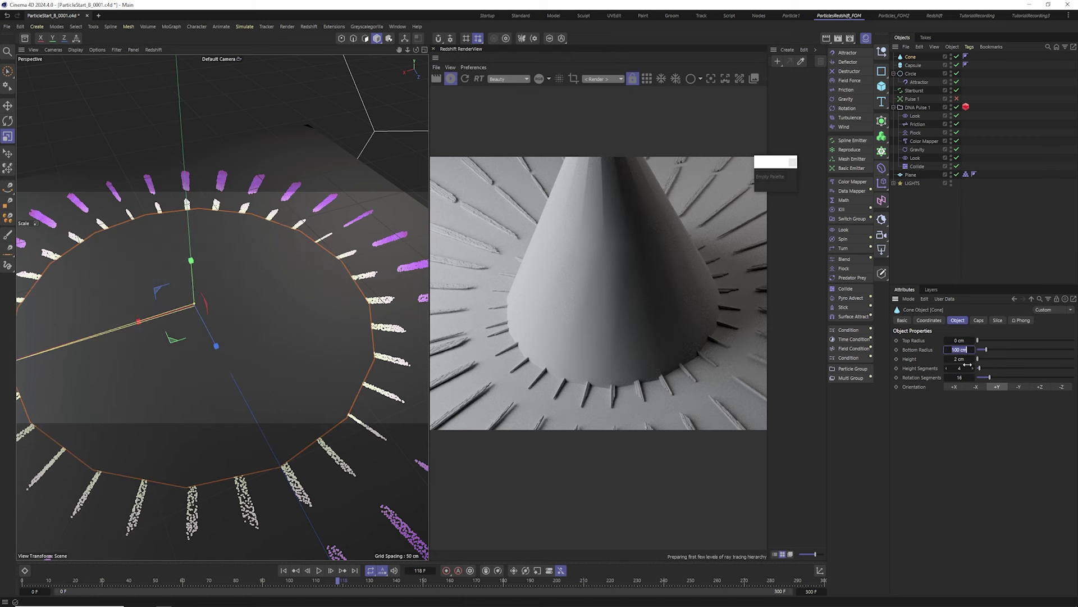
text(1)
key(Return)
drag(962, 358, 966, 359)
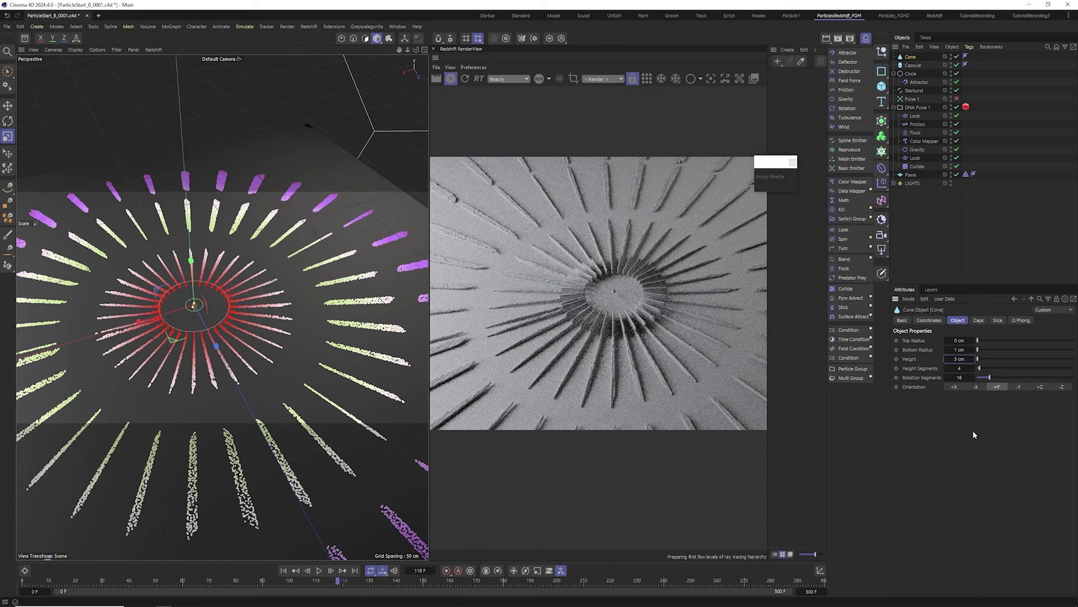
Step: Add the cone as a second custom object in the DNA Pulse 1 group's Redshift tag and orient the cone to +Z
click(966, 106)
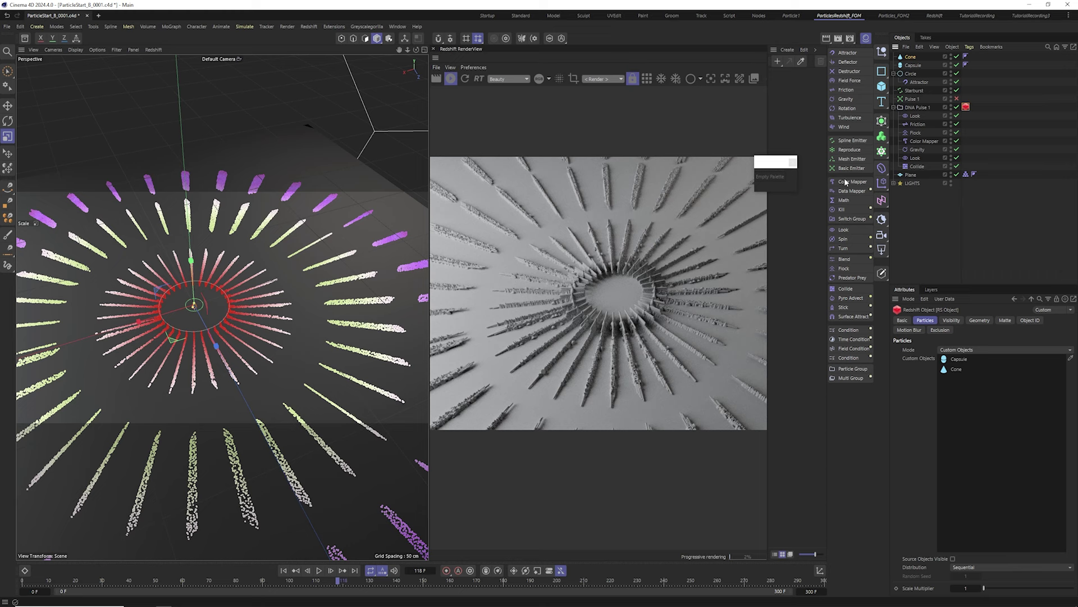
click(913, 57)
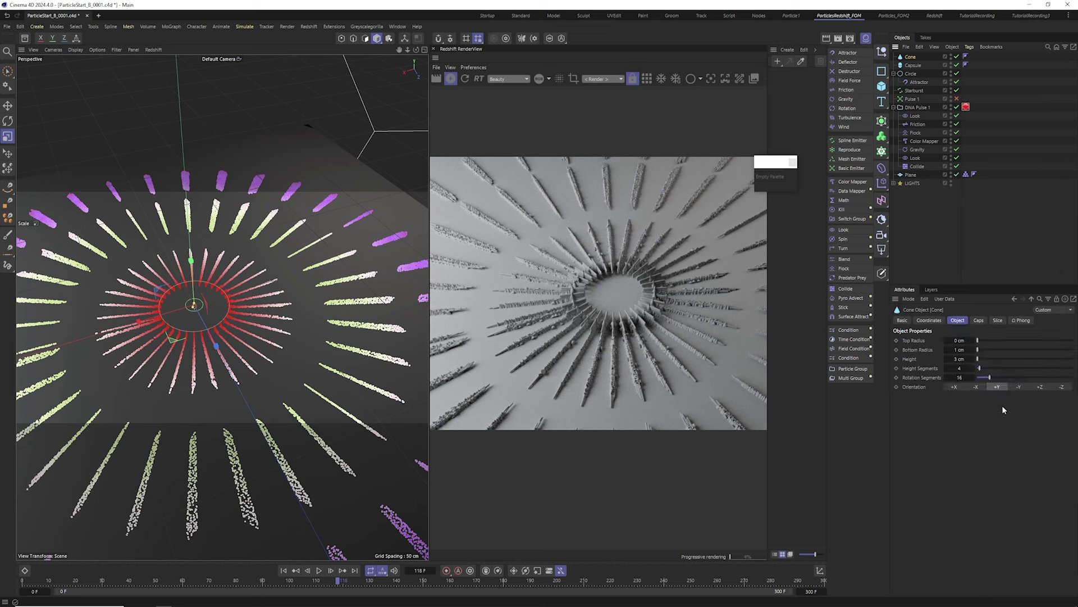
click(1040, 386)
Step: Replay the simulation from the first frame to frame 125 and switch the cone's orientation to -Z
click(284, 570)
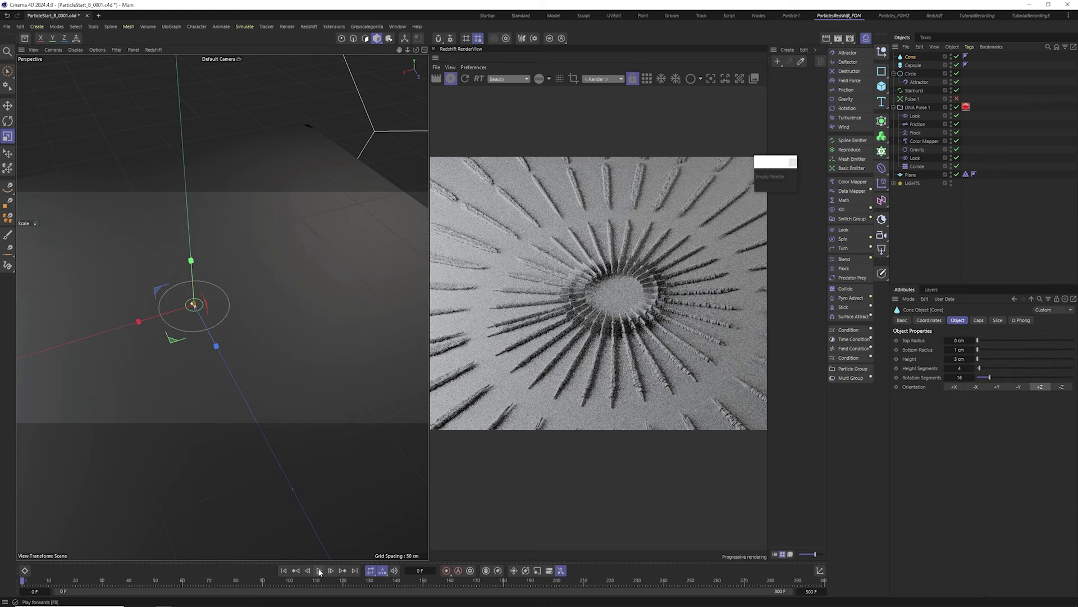
click(319, 570)
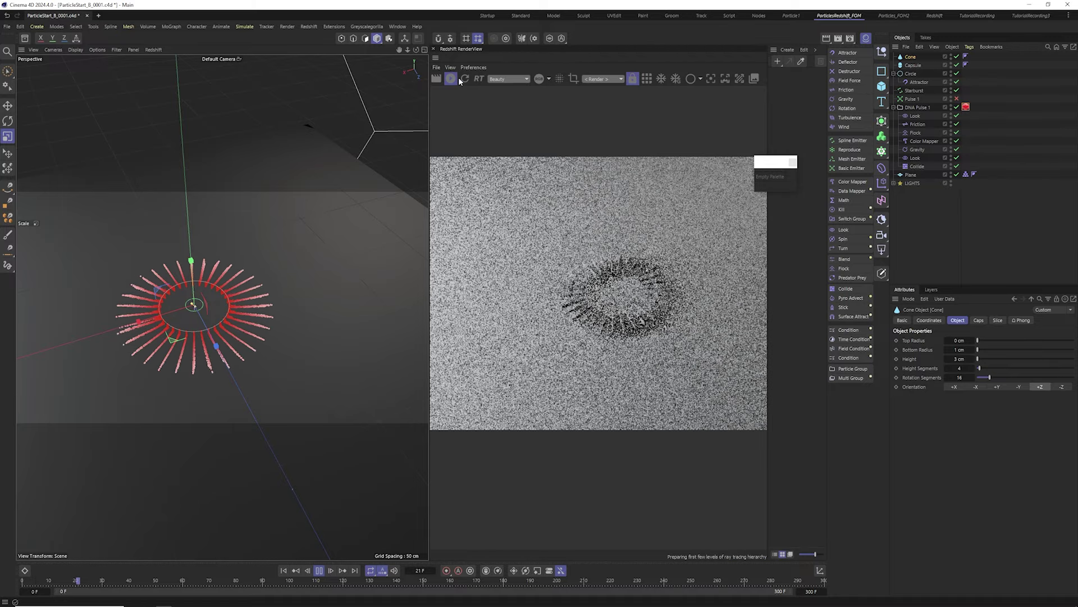
click(319, 570)
click(1062, 386)
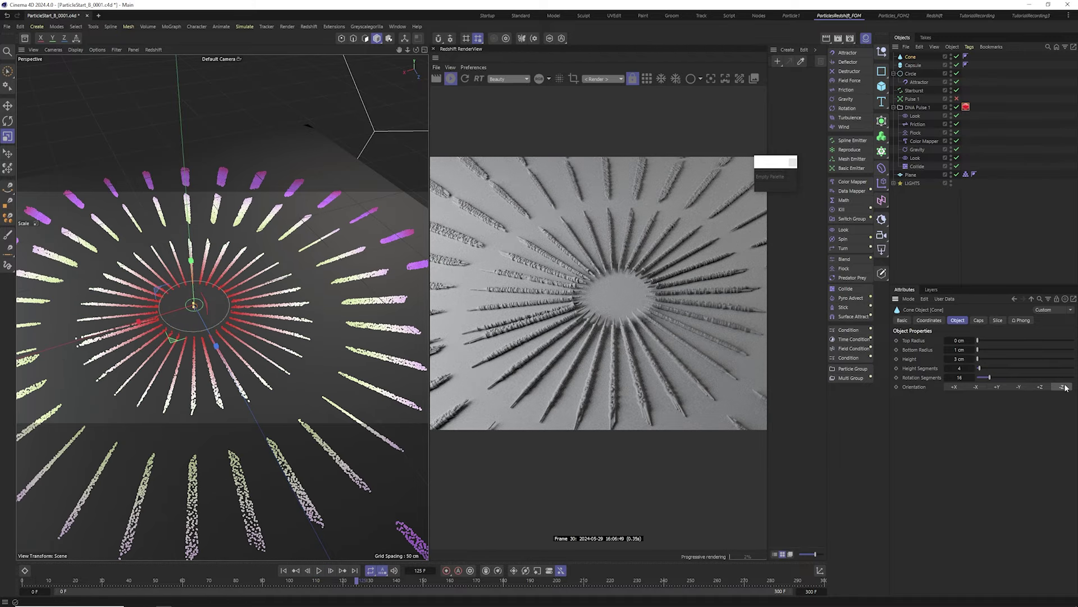
scroll(262, 341, up, 8)
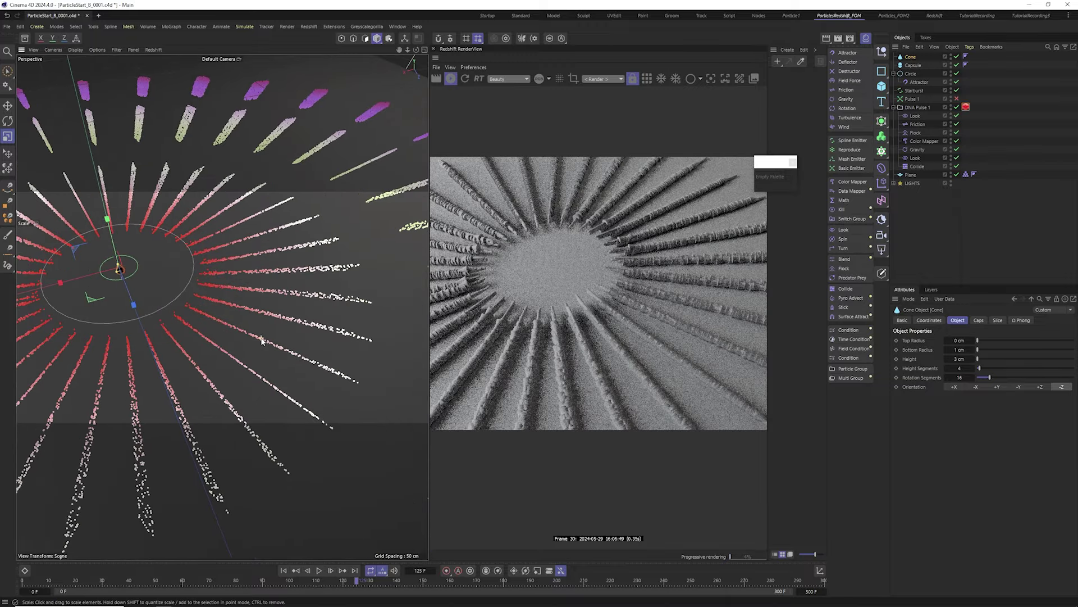
scroll(249, 331, down, 7)
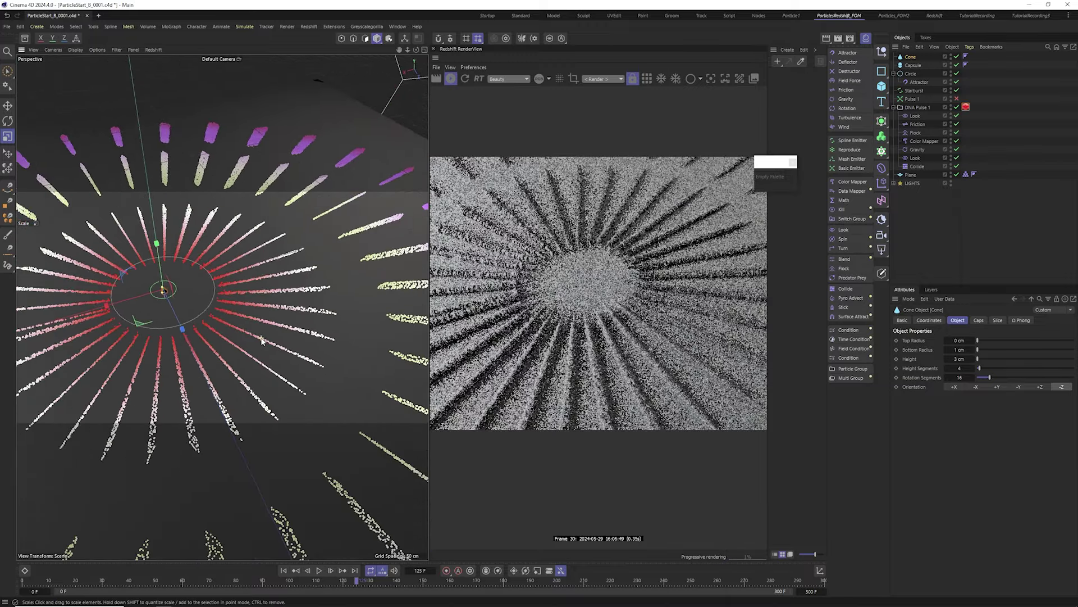
alt+drag(247, 349, 211, 333)
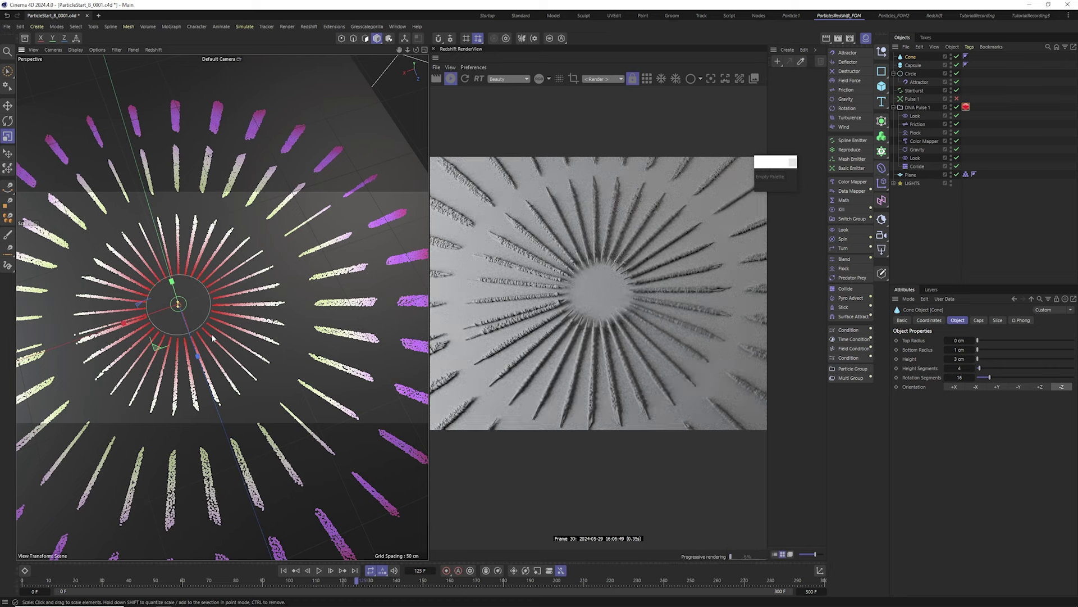
Step: Disable the first Look modifier in the DNA Pulse 1 group and replay the simulation from the first frame to frame 97
click(913, 116)
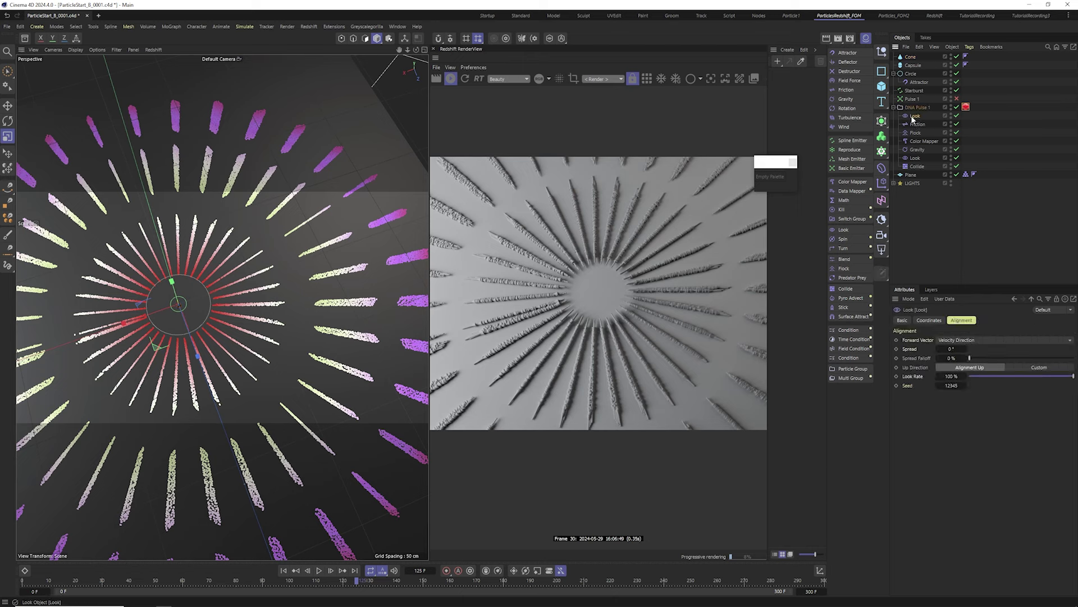
click(957, 115)
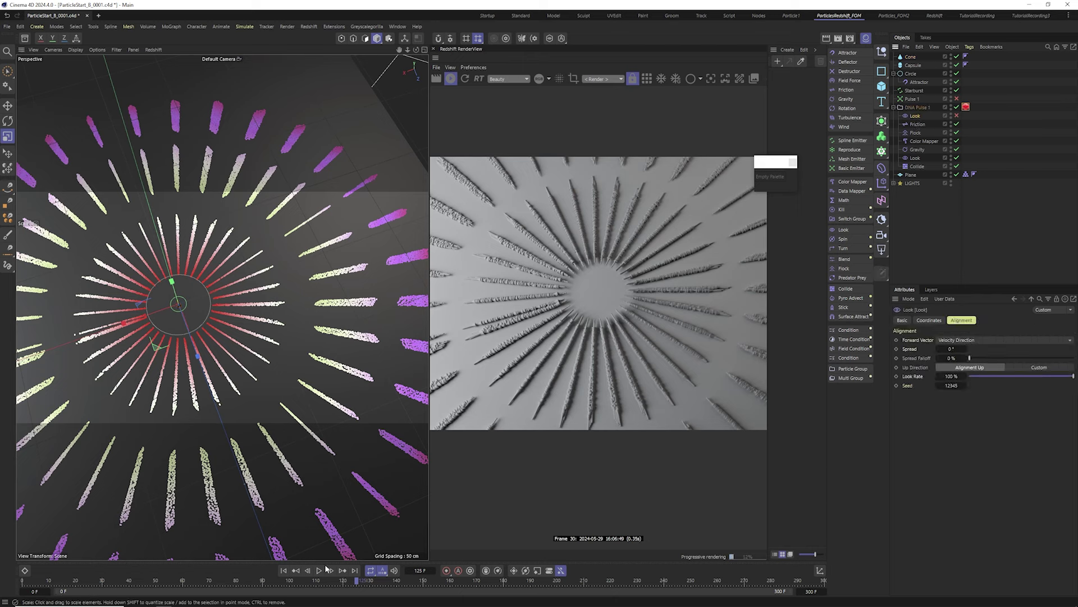
click(291, 570)
click(317, 570)
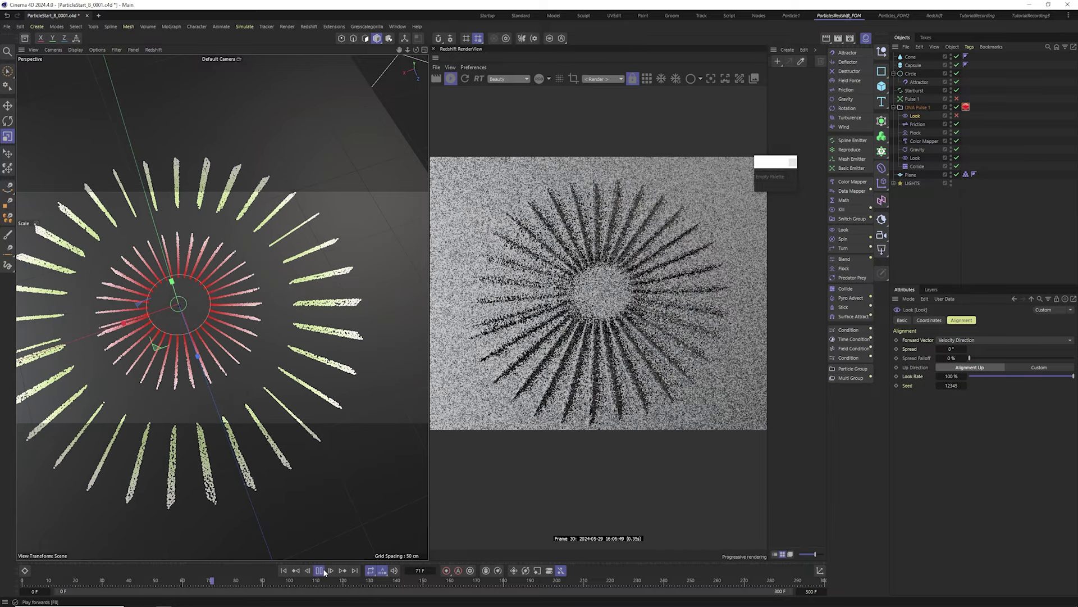
click(319, 571)
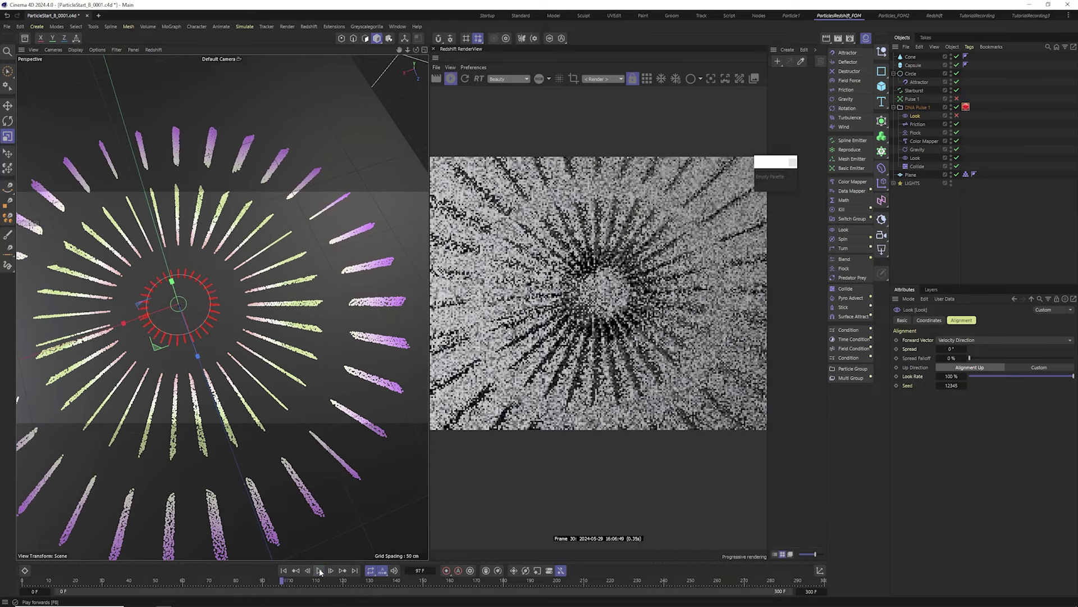
alt+drag(226, 296, 234, 262)
click(234, 263)
alt+drag(178, 338, 195, 298)
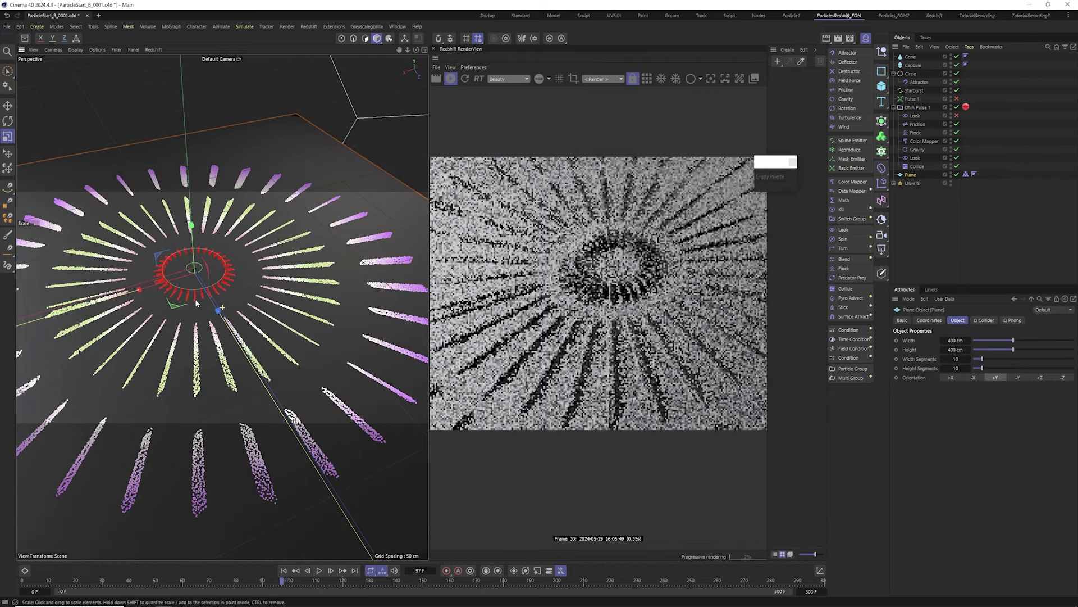
alt+middle_drag(208, 298, 195, 305)
click(917, 219)
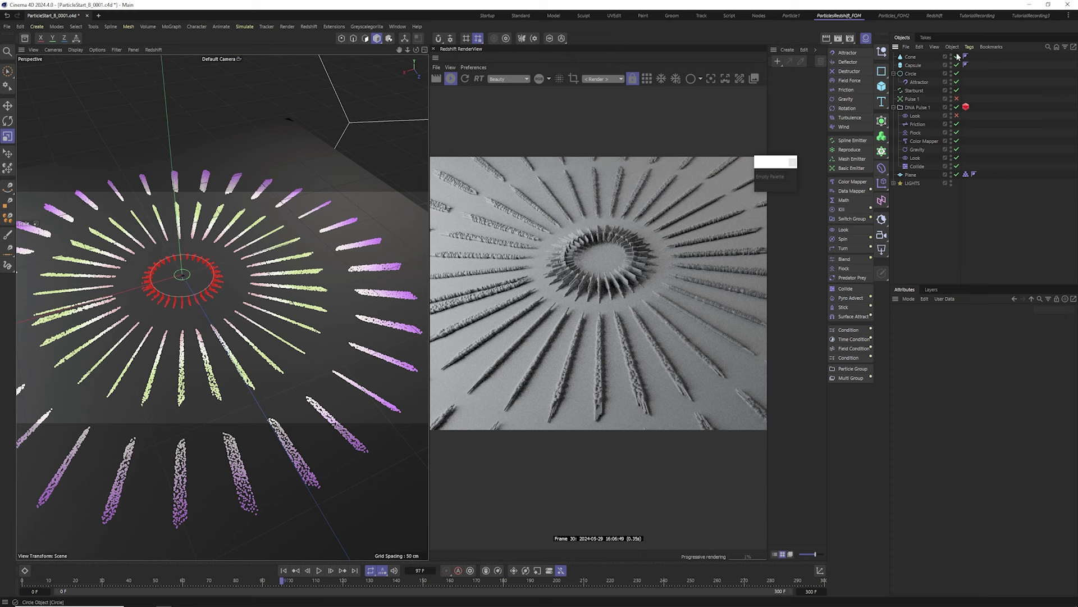
Step: Try deleting the capsule from the scene and undo the deletion
click(913, 64)
key(Delete)
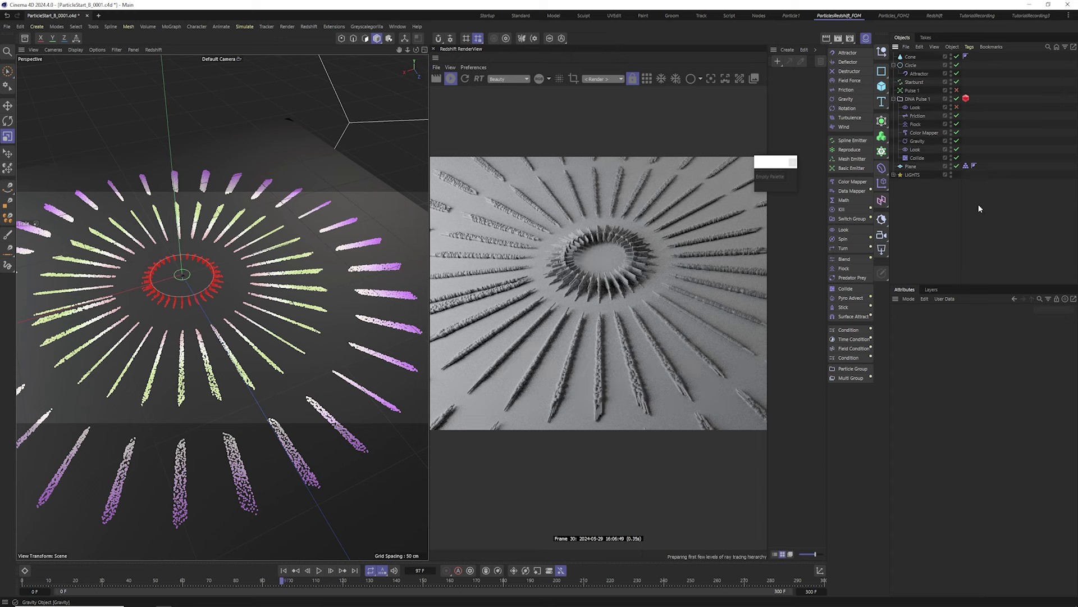
key(ctrl+z)
Step: Delete the cone from the scene so only the capsule serves as the particles' custom object
click(911, 56)
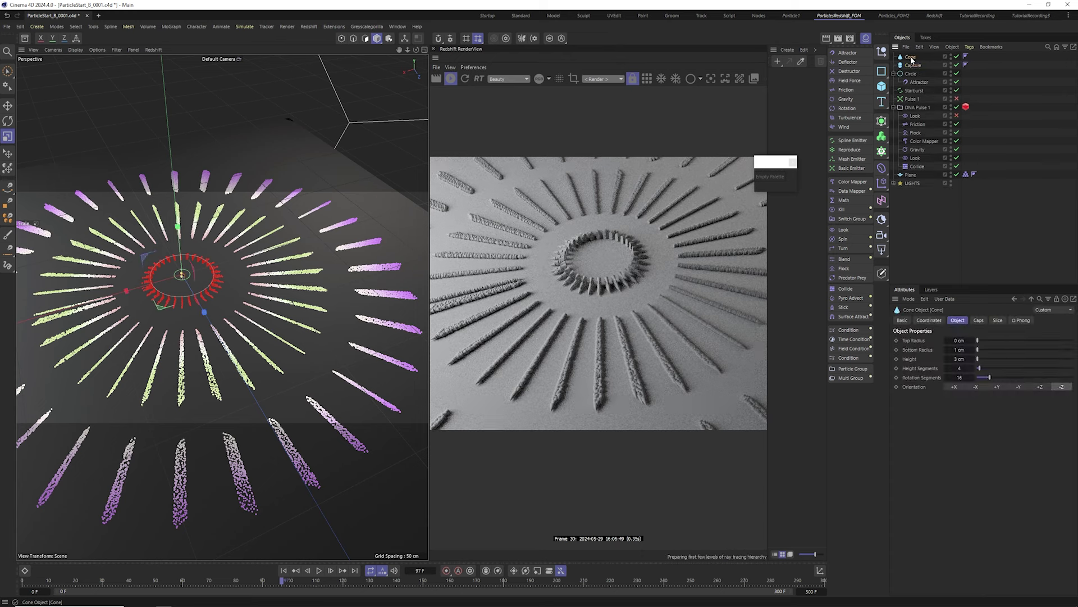
key(Delete)
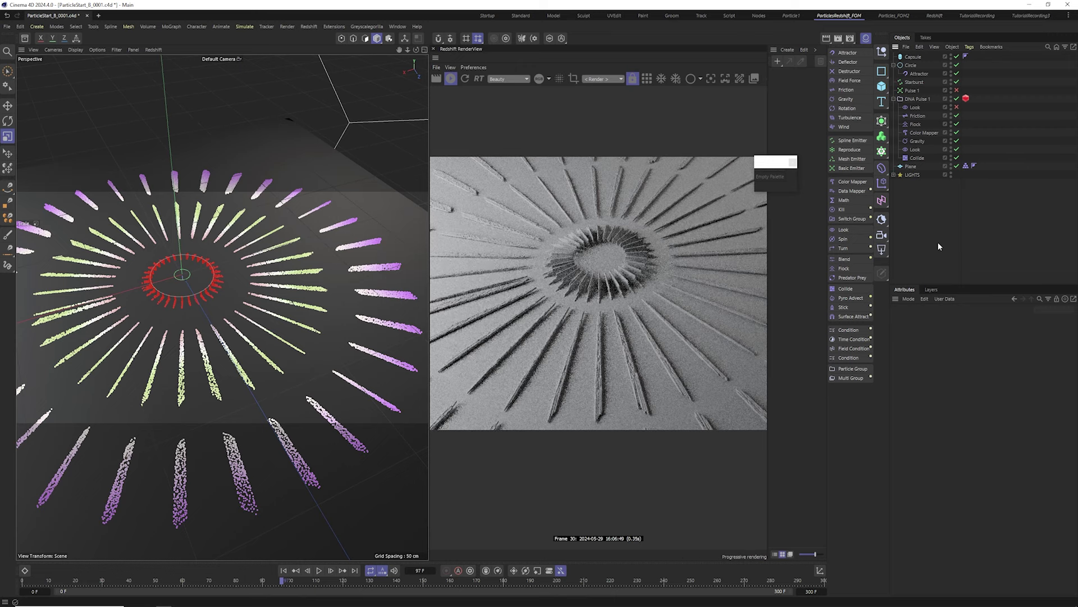
alt+drag(205, 287, 211, 294)
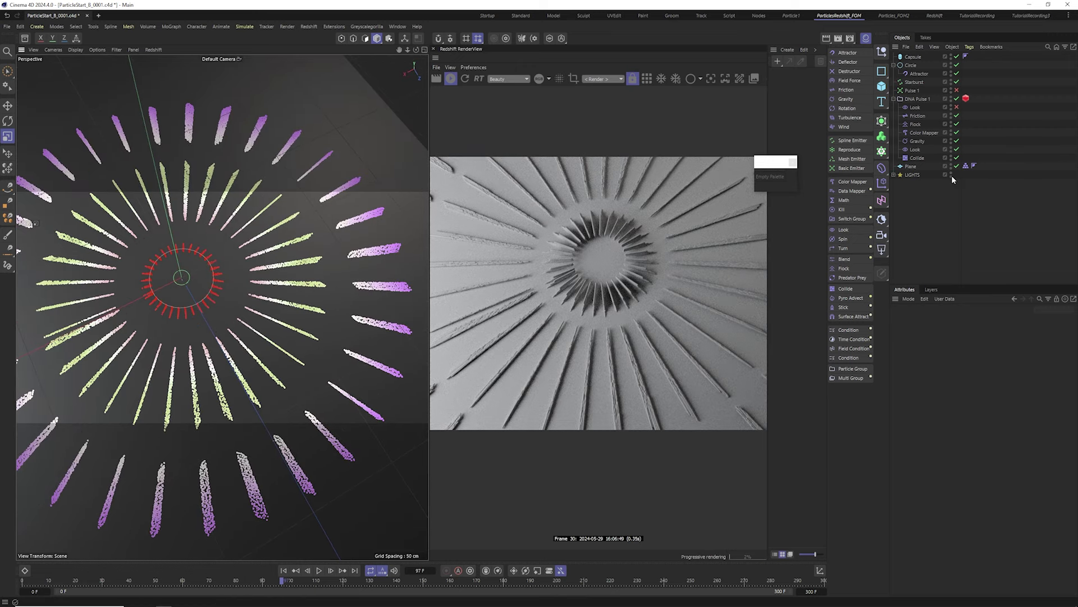
Step: Create a Redshift Standard material, assign it to the capsule and collapse the DNA Pulse 1 group
click(793, 162)
click(788, 49)
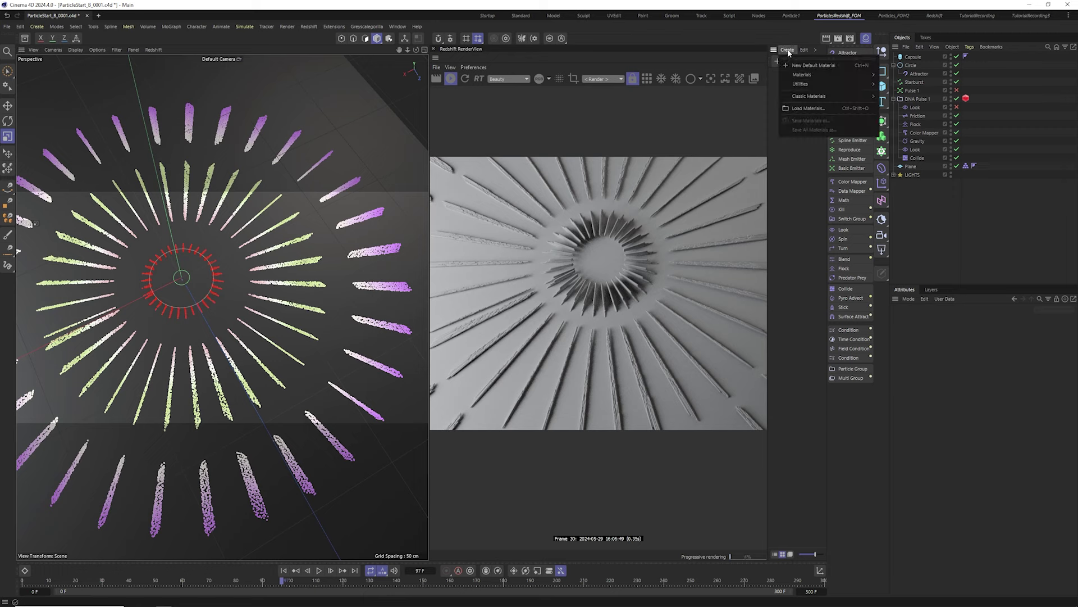
mouse_move(807, 73)
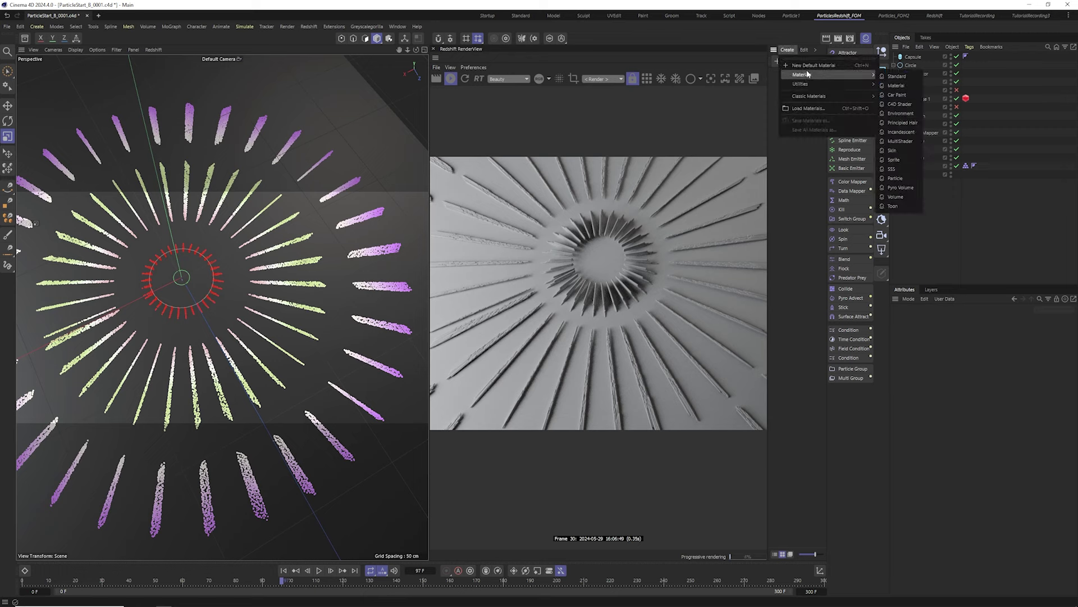
click(903, 77)
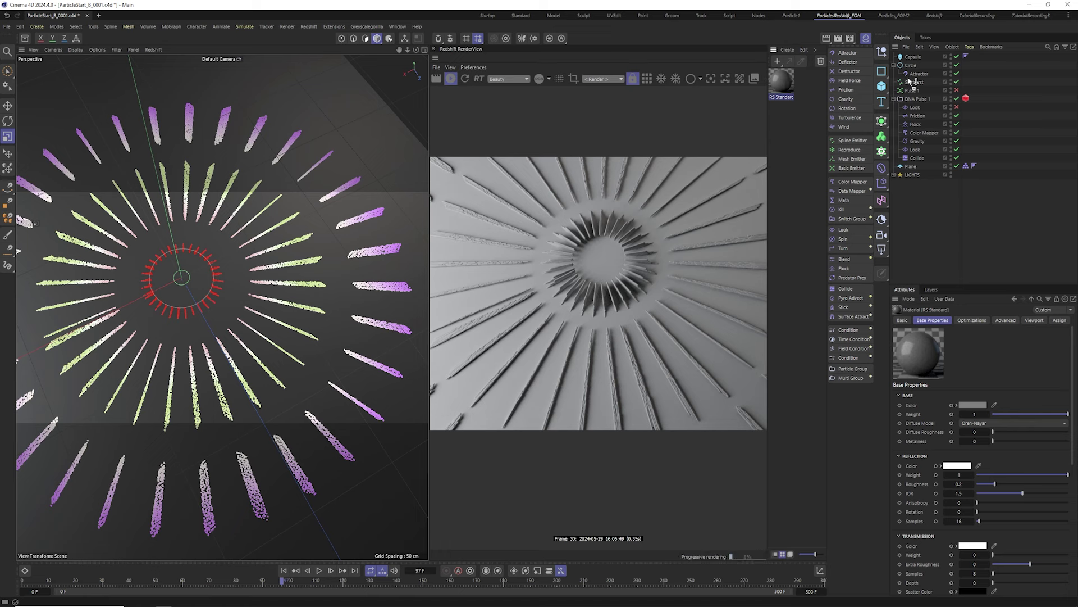
drag(911, 81, 965, 74)
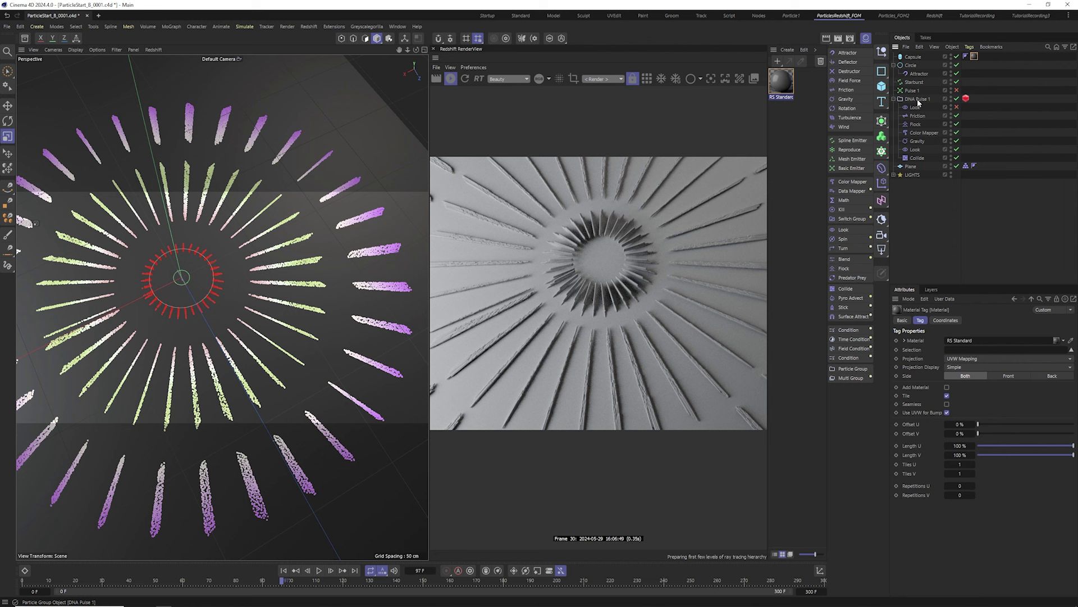
click(894, 99)
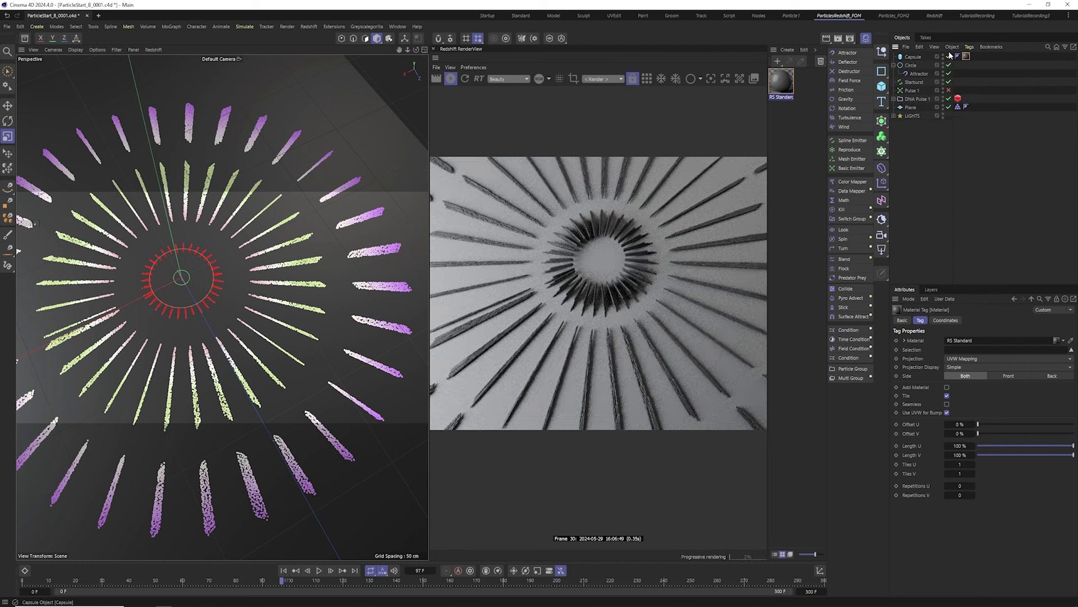
Step: Add a Color User Data node to the RS Standard material's node graph and connect it to the base color
click(787, 84)
double_click(781, 82)
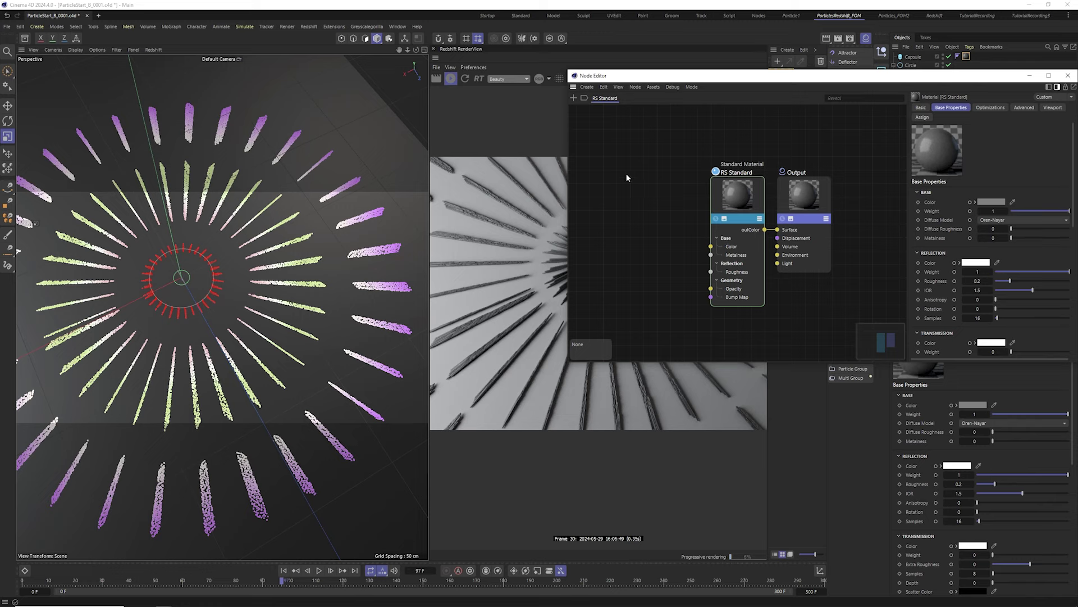
double_click(666, 214)
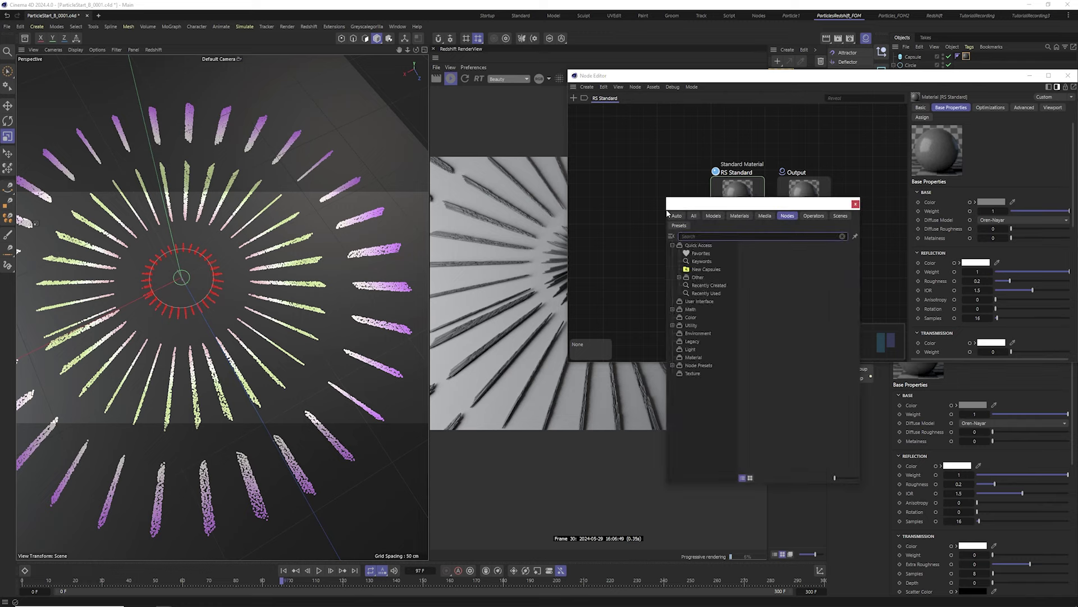
text(data)
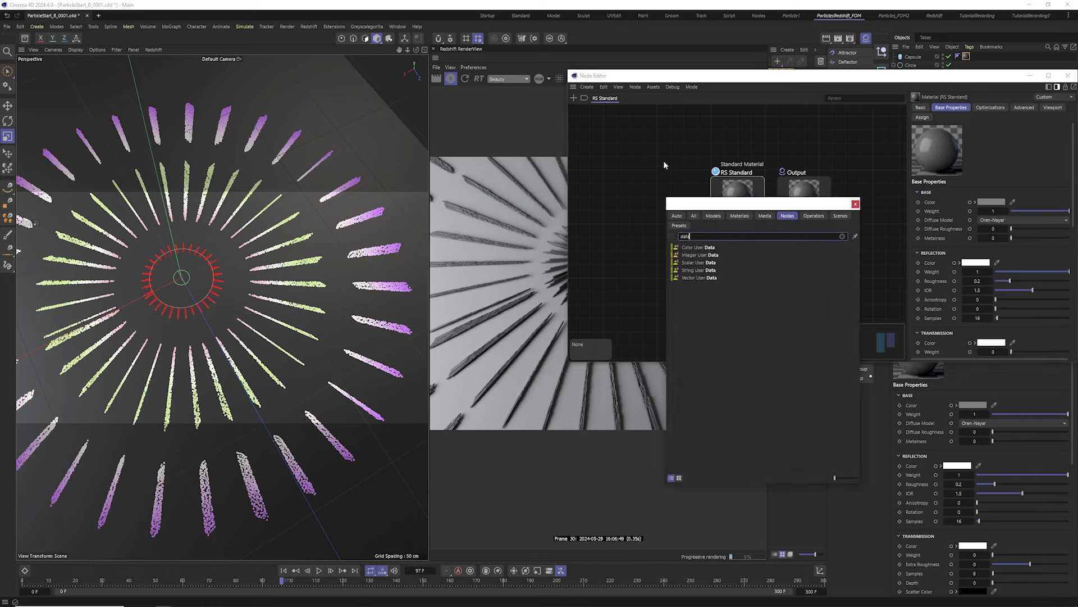
click(710, 248)
double_click(710, 248)
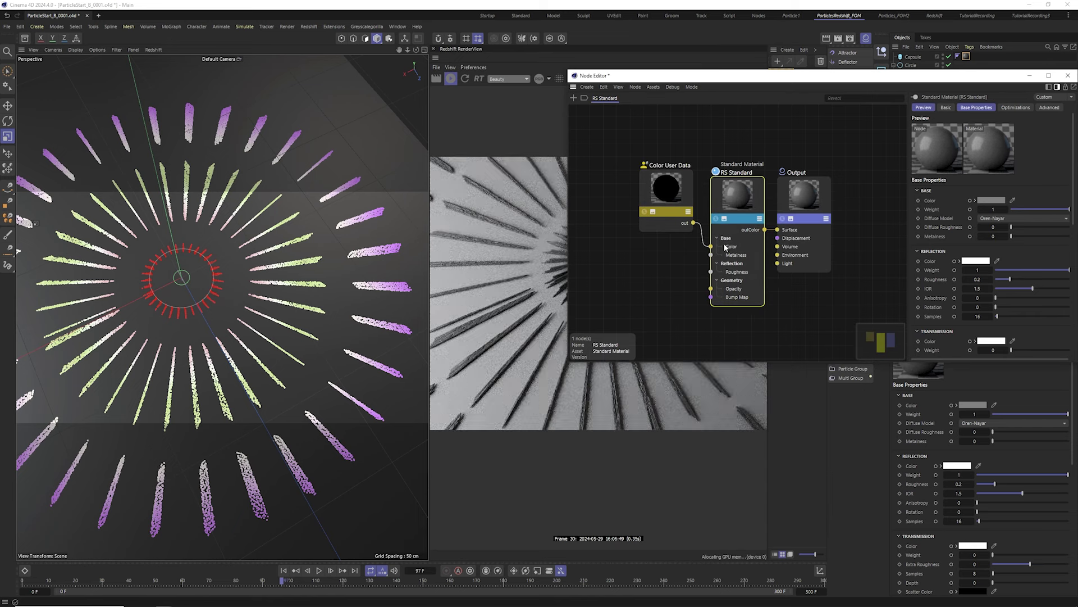
drag(664, 212, 636, 226)
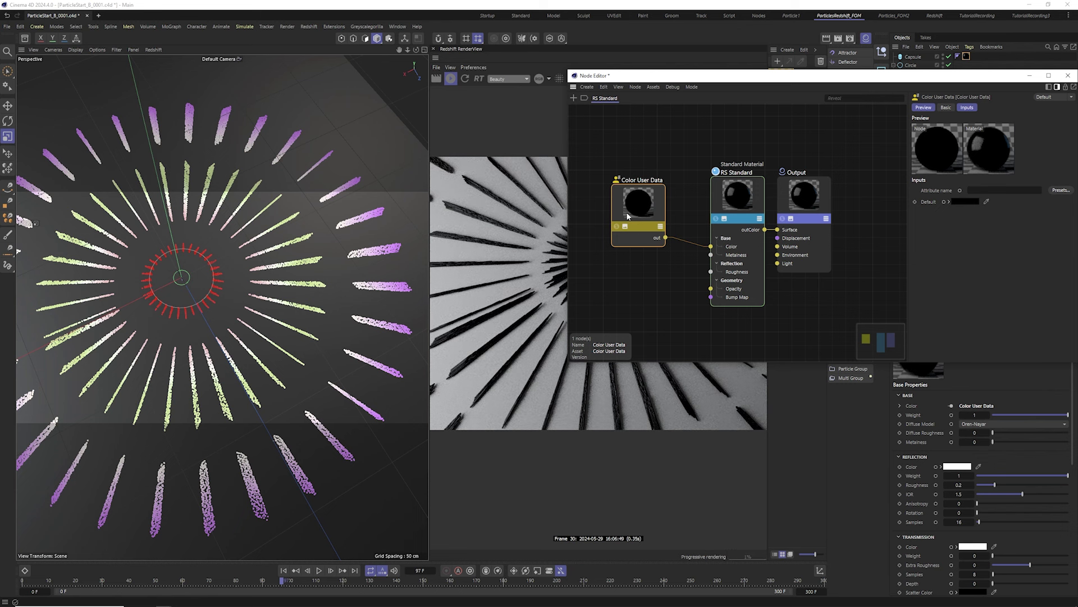
Step: Set the Color User Data node's attribute name to the Particle Color preset, with the node editor moved clear of the render
drag(741, 79, 186, 168)
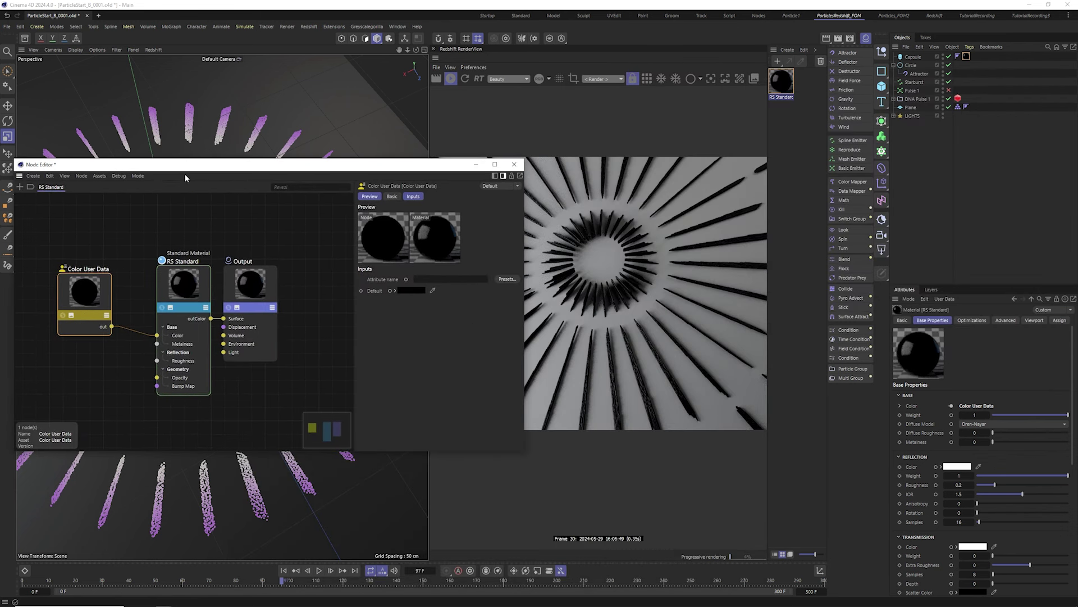
click(507, 280)
mouse_move(527, 305)
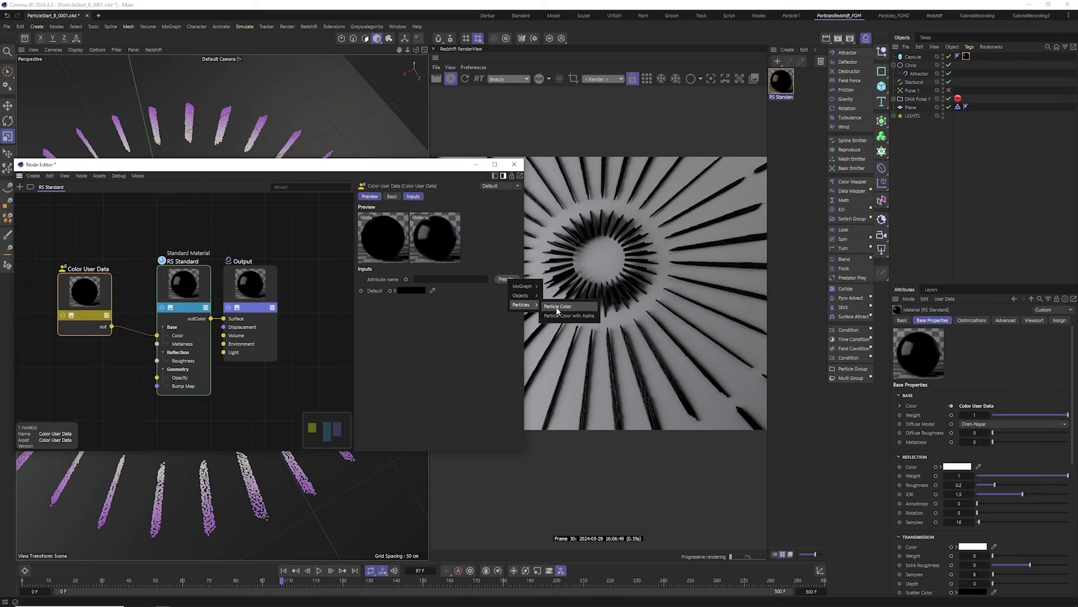
click(556, 307)
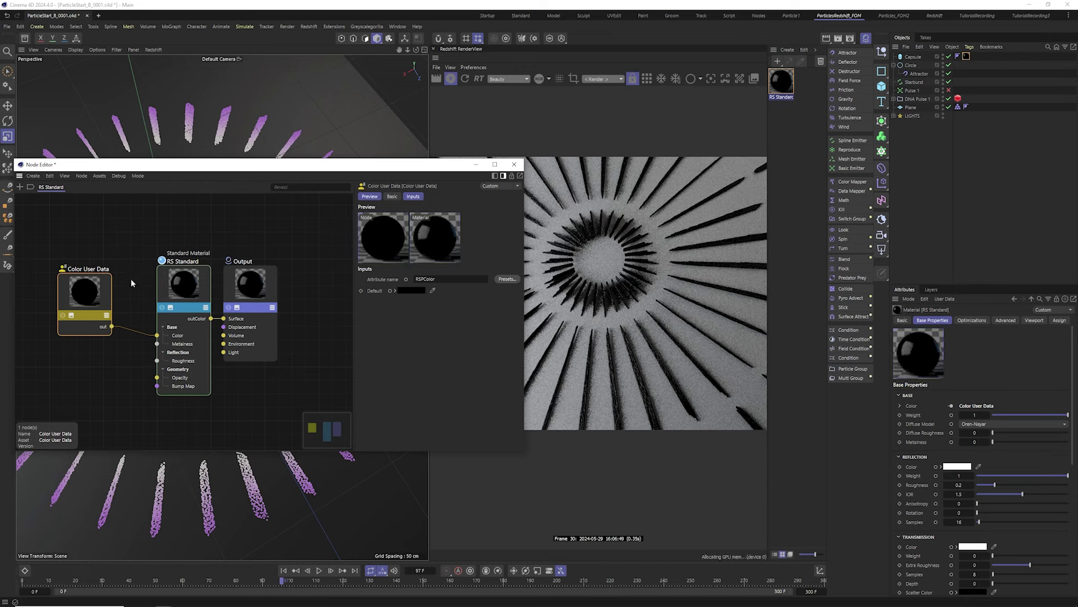
Step: Raise the RS Standard material's reflection roughness to about 0.494 and close the node editor
double_click(187, 287)
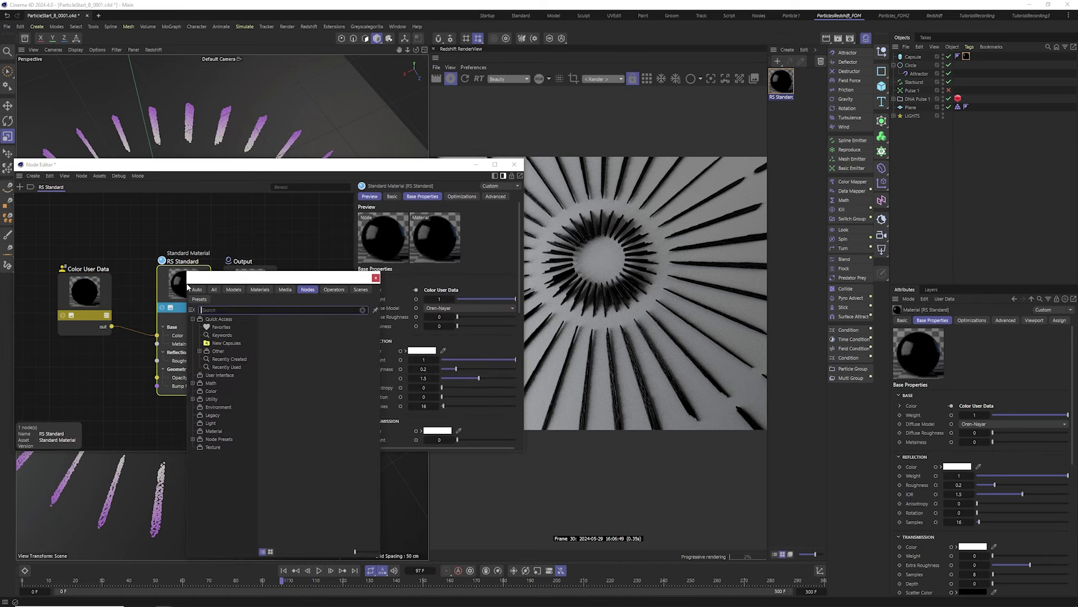
click(376, 278)
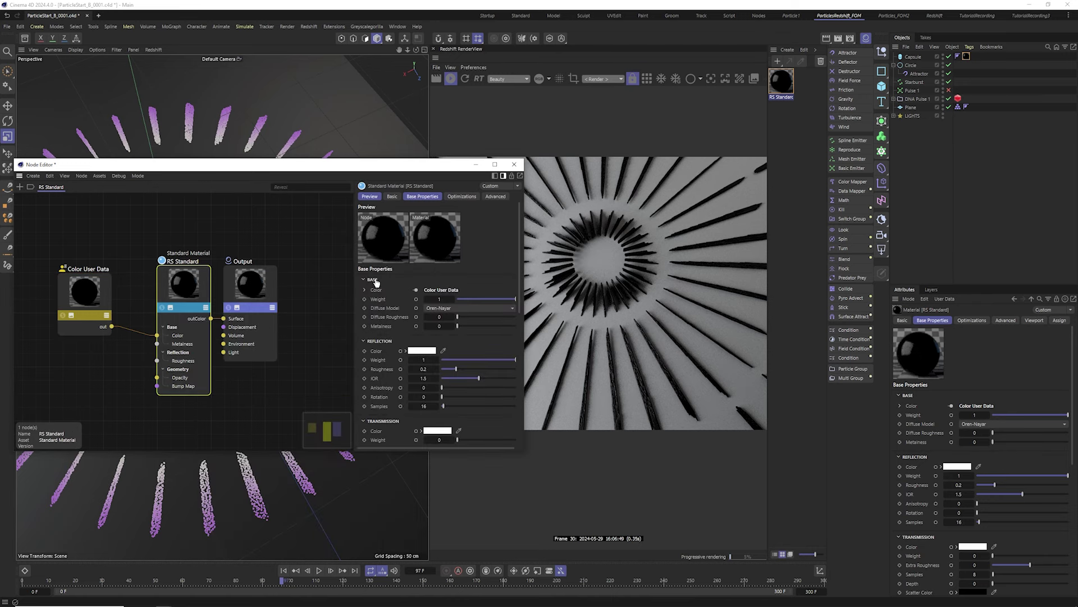
mouse_move(169, 291)
mouse_down()
mouse_move(138, 283)
mouse_move(161, 282)
mouse_up()
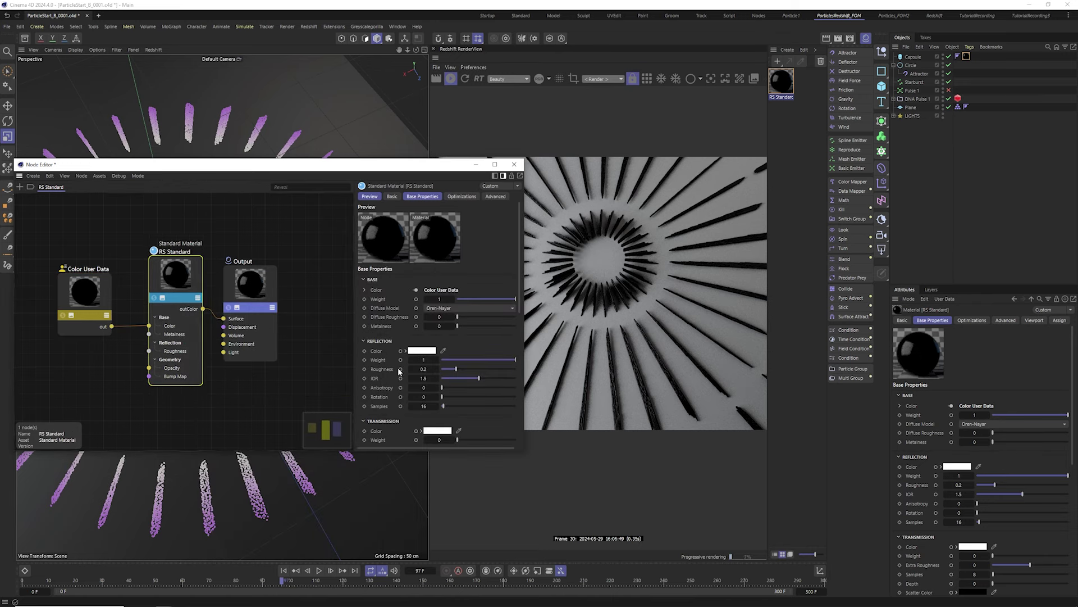
drag(461, 370, 479, 371)
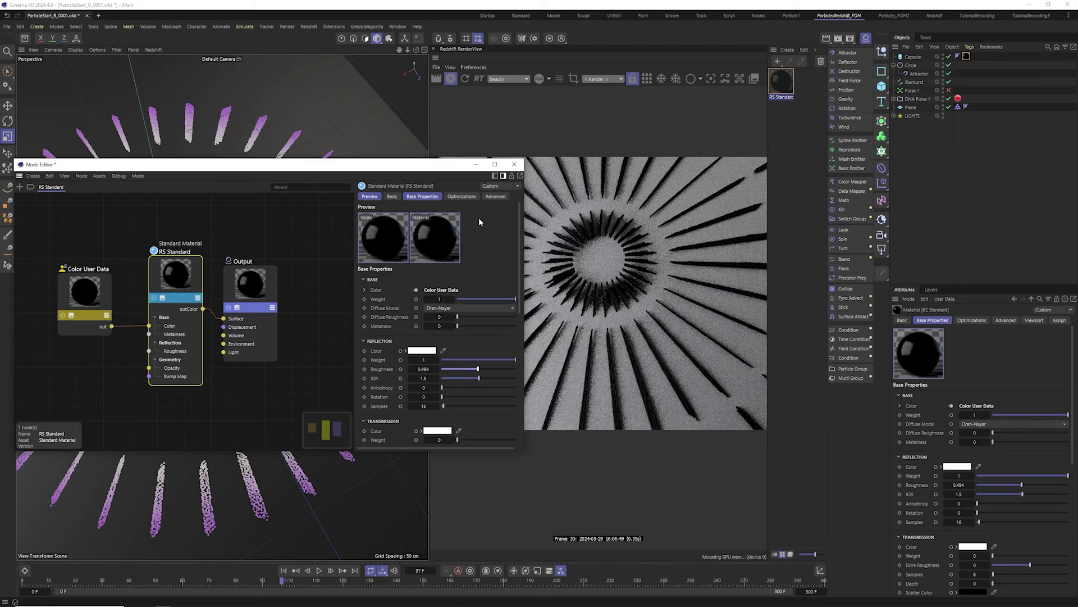
click(513, 164)
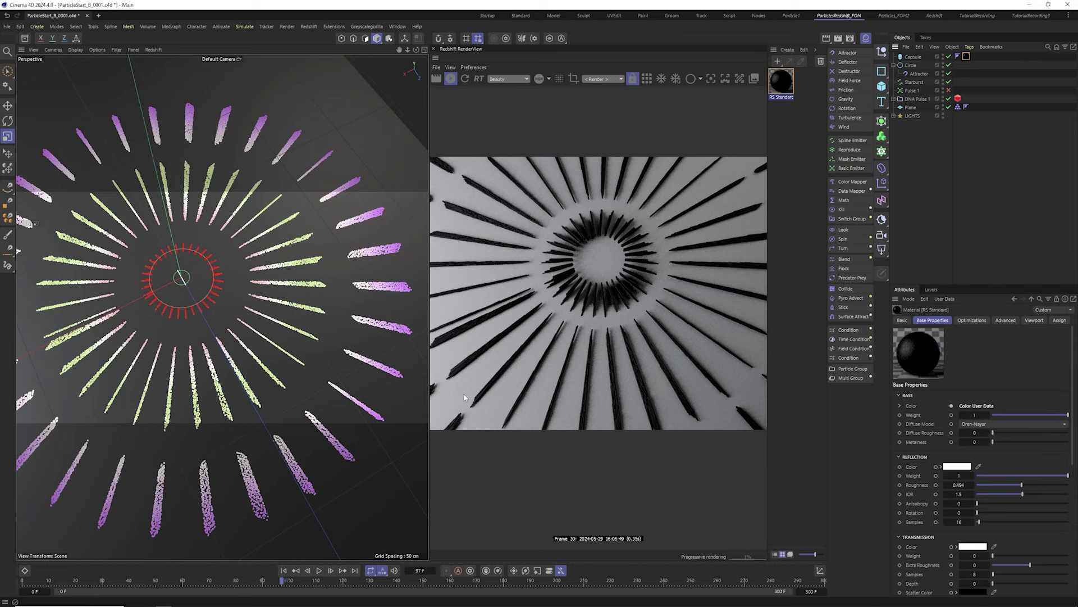
Step: Pause the Redshift render, replay the particle simulation from the start to frame 110, and restart the render to check the particle colors
click(451, 80)
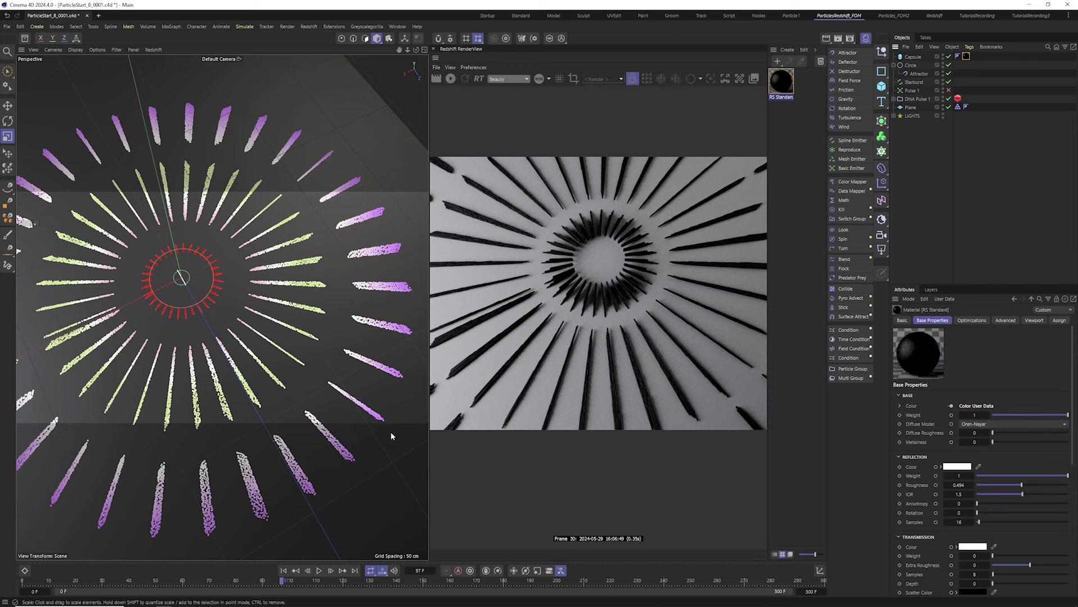
click(284, 570)
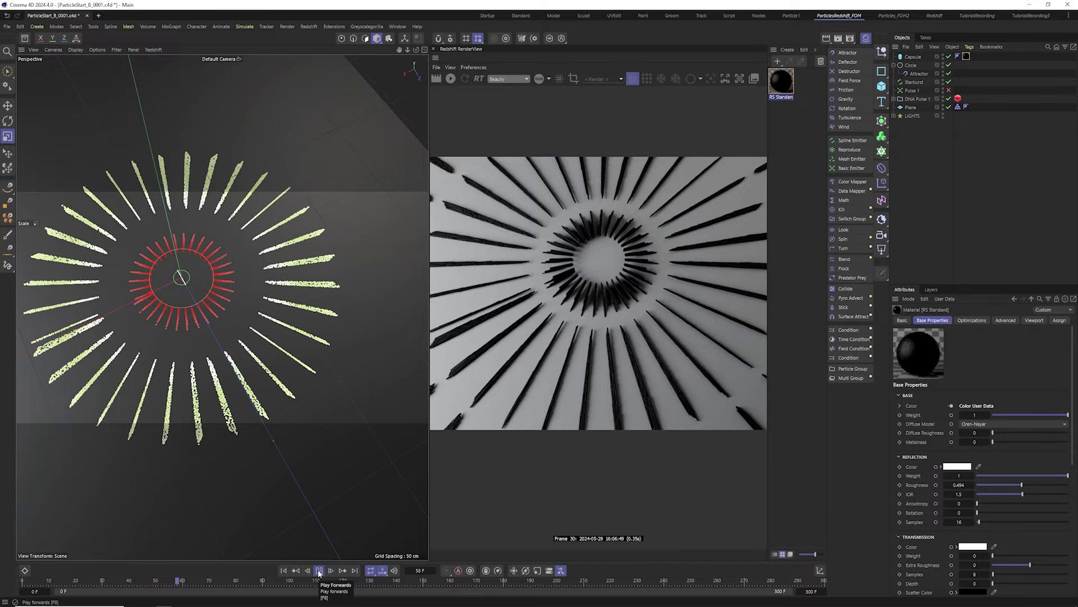
click(319, 570)
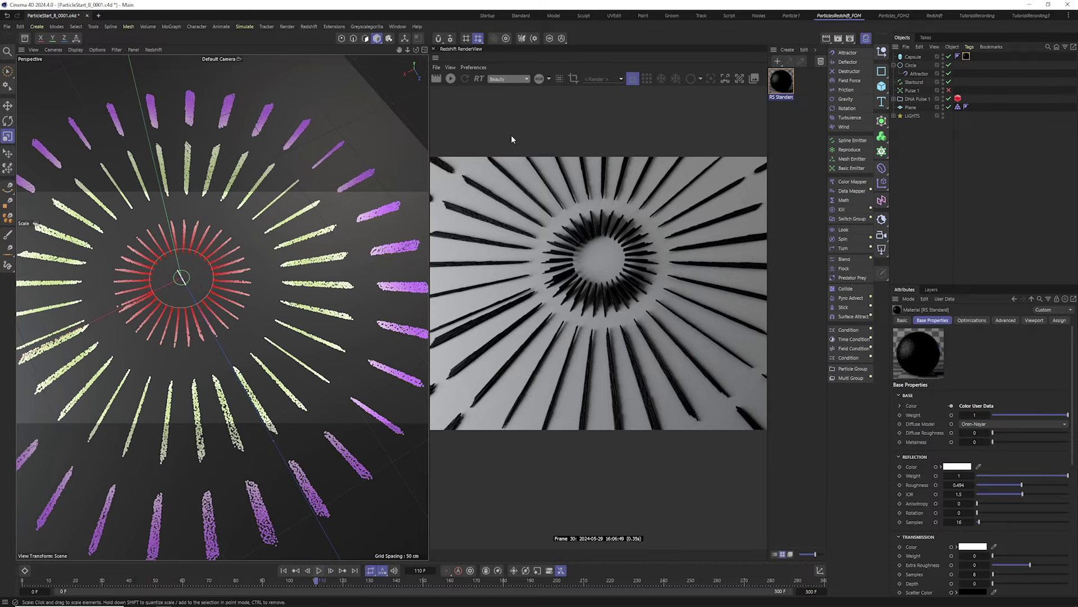
click(451, 78)
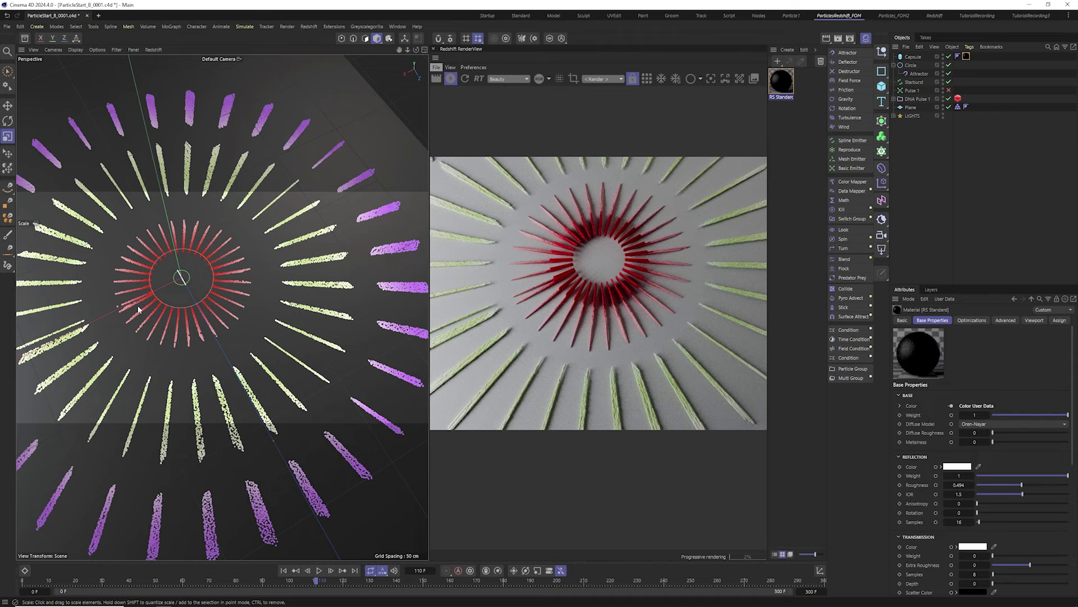
alt+drag(113, 318, 171, 317)
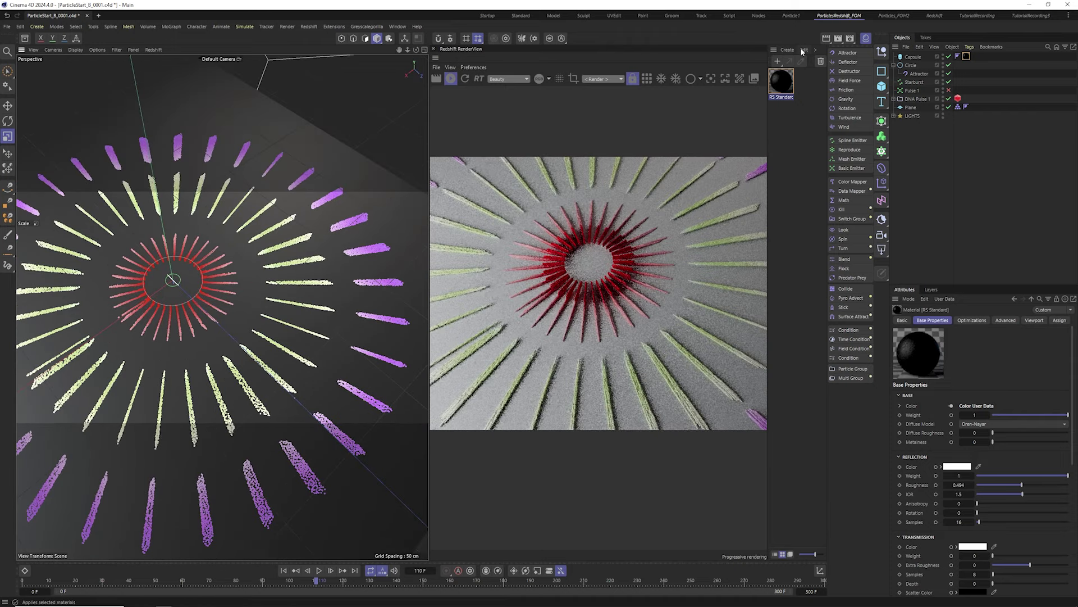
Step: Set the capsule's radius to 1 cm
click(926, 56)
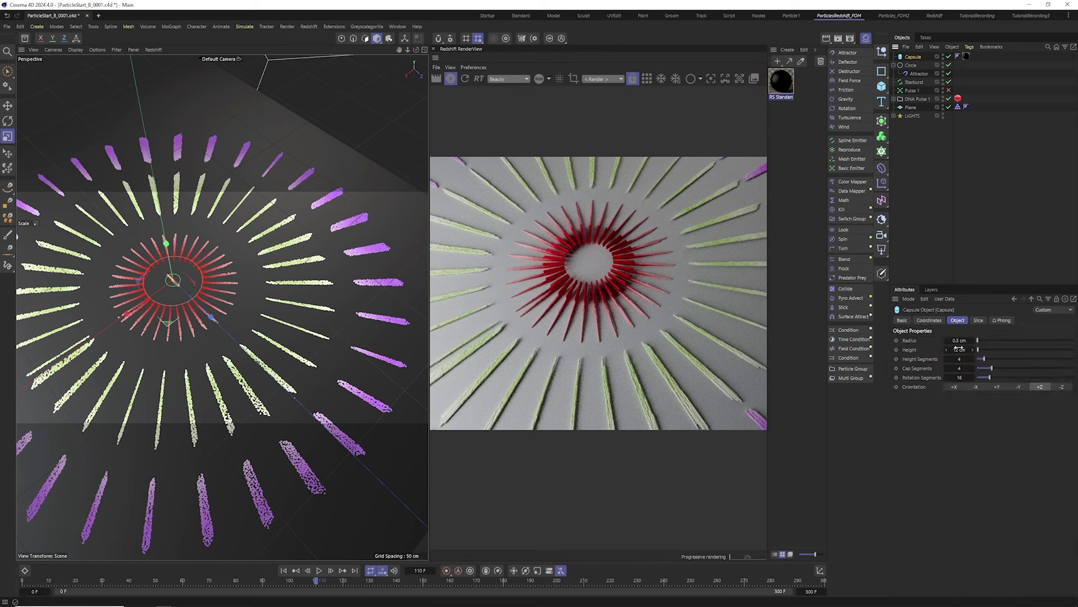
text(1)
key(Return)
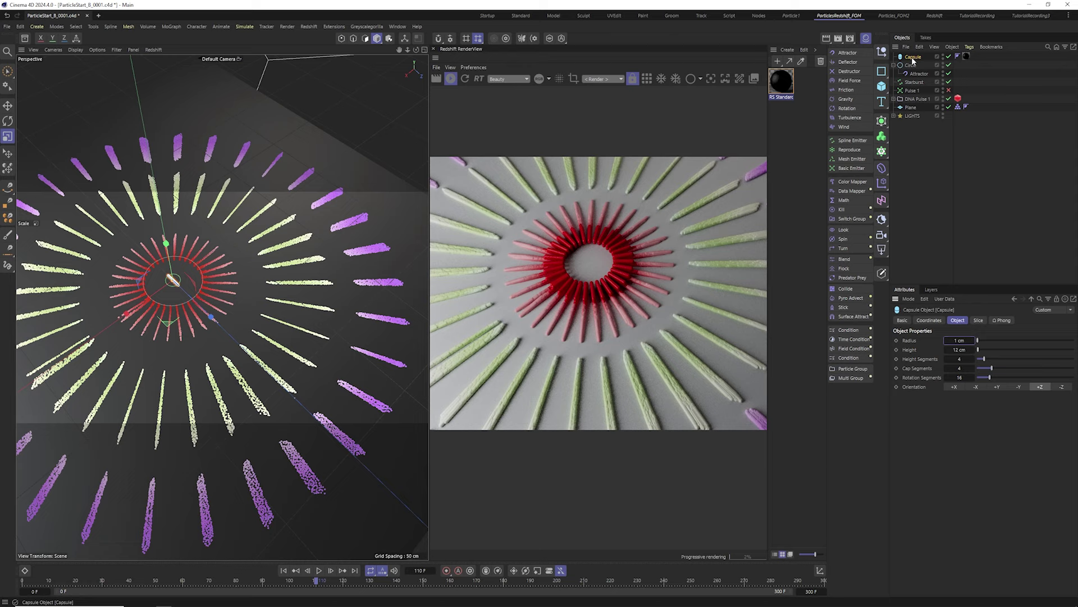
Step: Add a sphere with a 1 cm radius and 7 segments, and copy the capsule's RS Standard material tag onto it
click(882, 86)
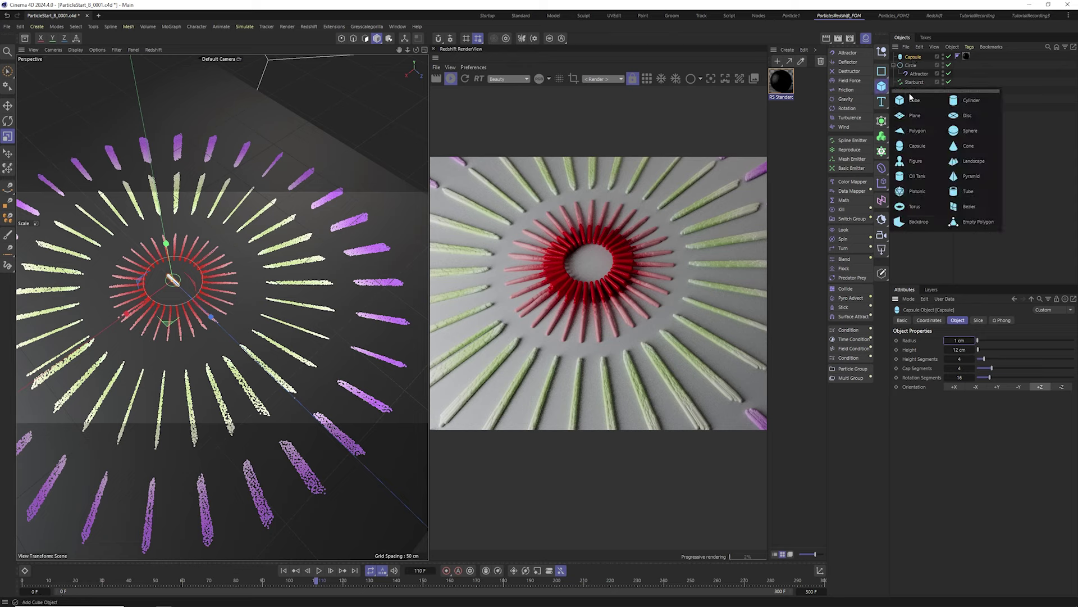
click(962, 130)
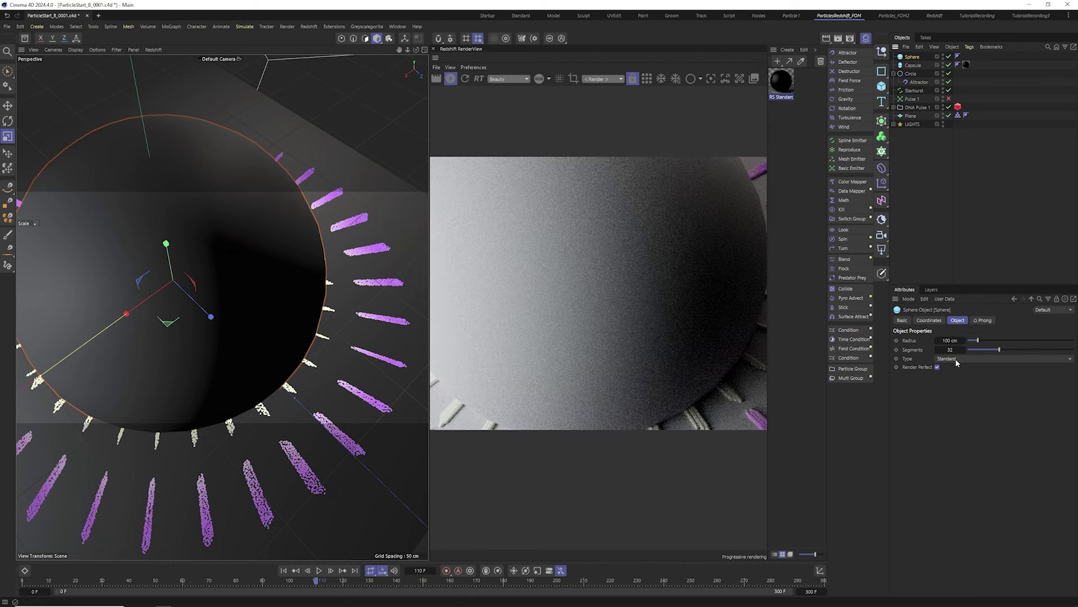
double_click(954, 340)
text(1)
key(Tab)
drag(994, 349, 971, 348)
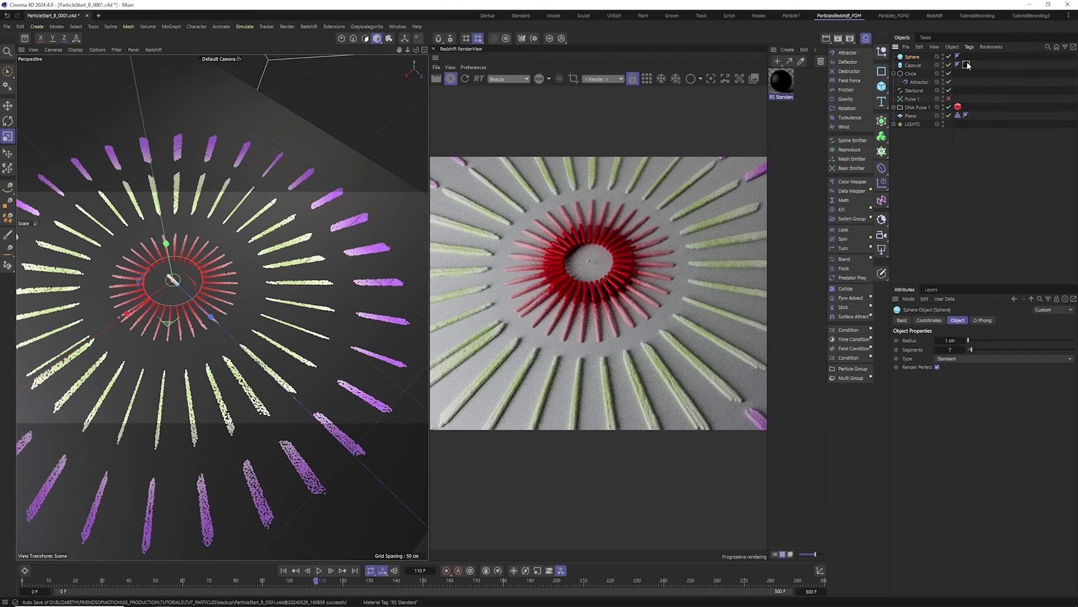
ctrl+drag(971, 59, 971, 59)
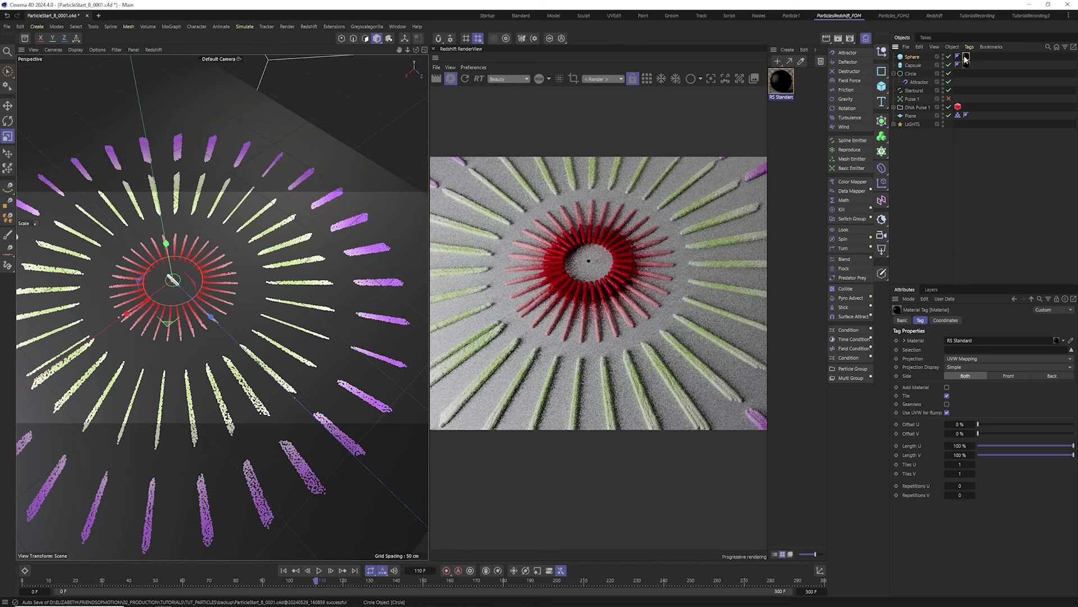
Step: Add the sphere below the capsule in the DNA Pulse 1 Redshift Object tag's custom objects, and open the sphere's properties
click(959, 107)
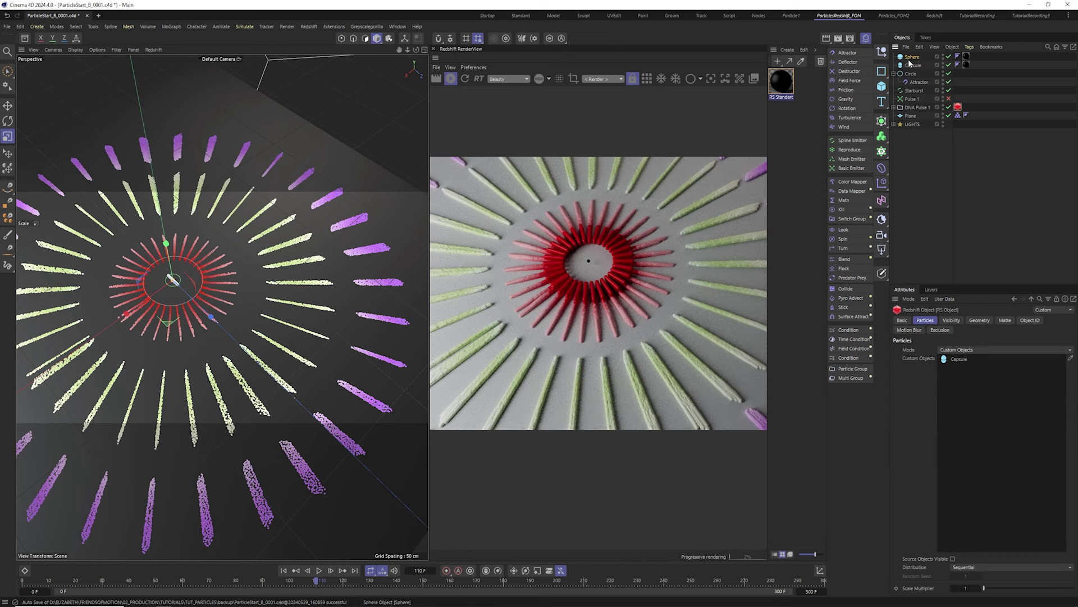
click(912, 57)
click(958, 106)
drag(954, 382, 950, 382)
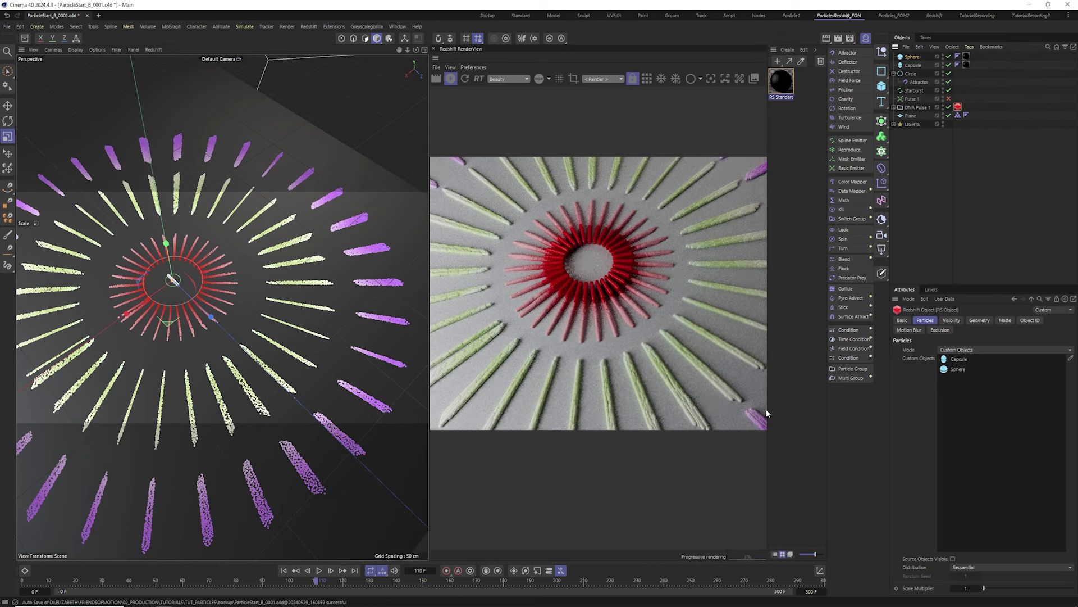
double_click(957, 368)
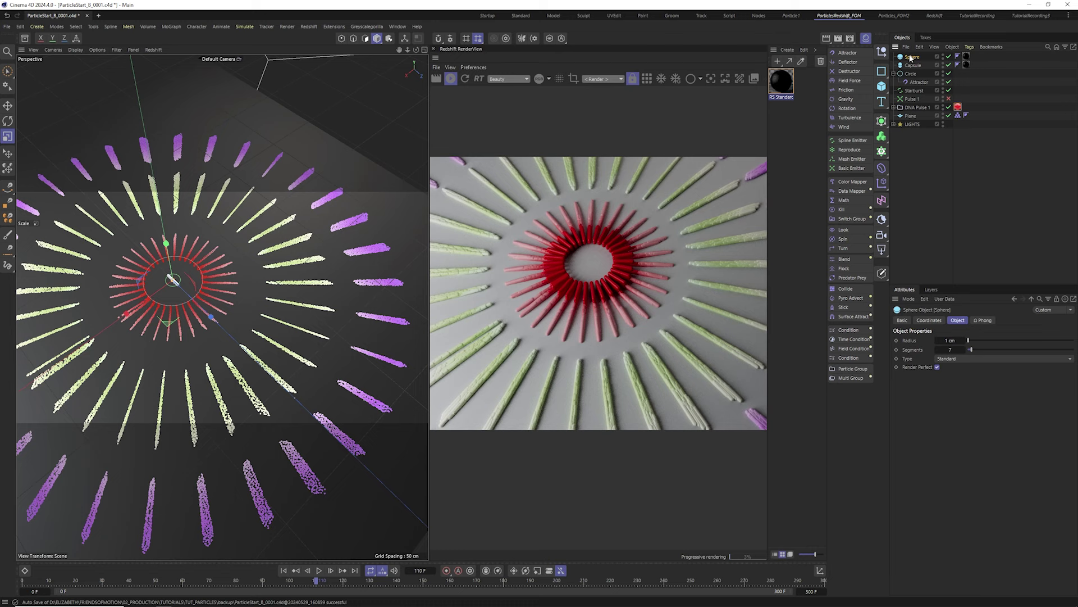